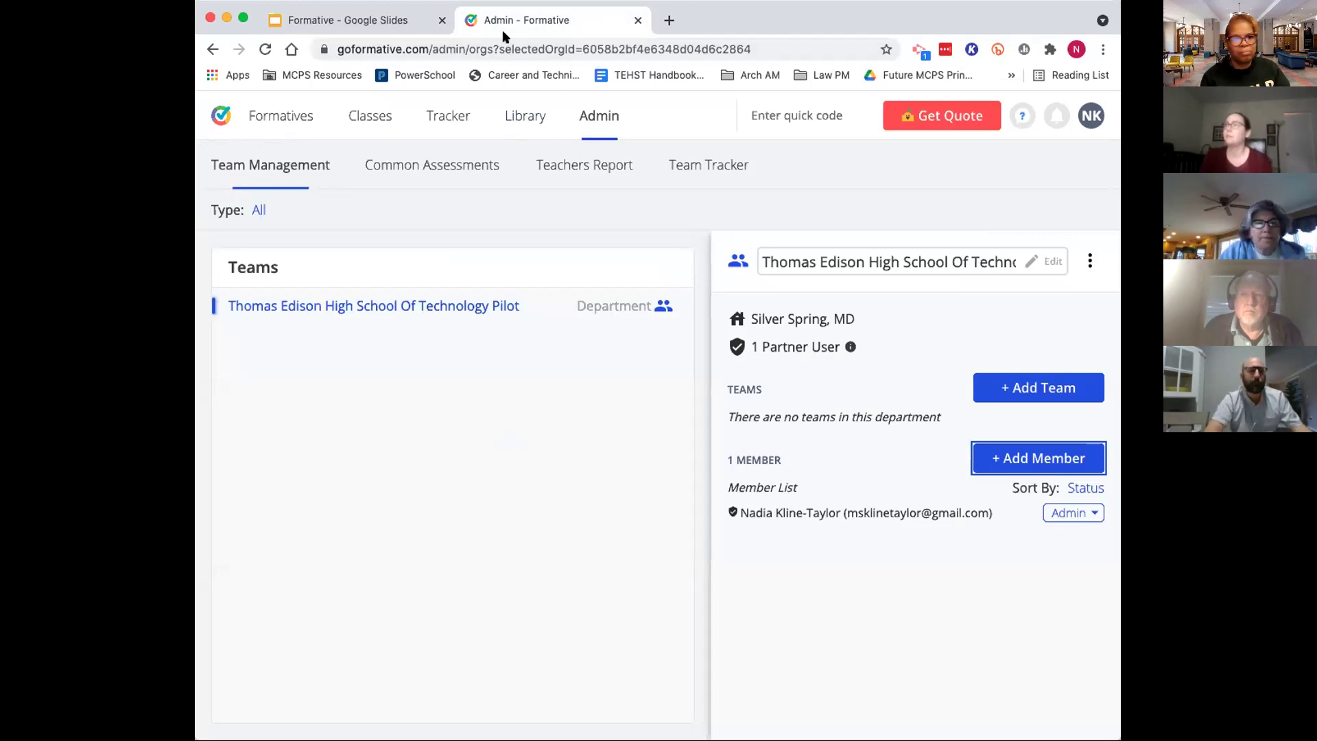
# Create a new formative and add an Enhance a PDF/Doc/Image/GoogleDoc content block to it
pyautogui.click(261, 117)
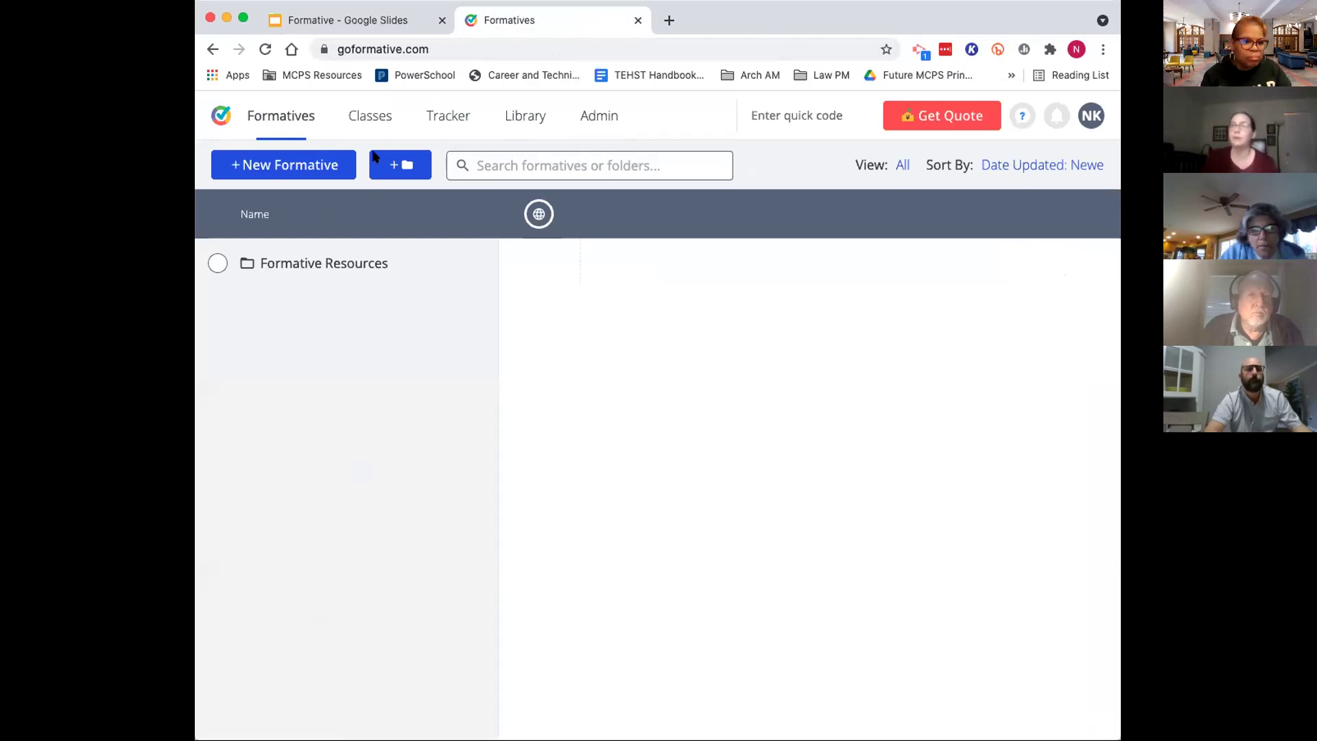
pyautogui.click(277, 172)
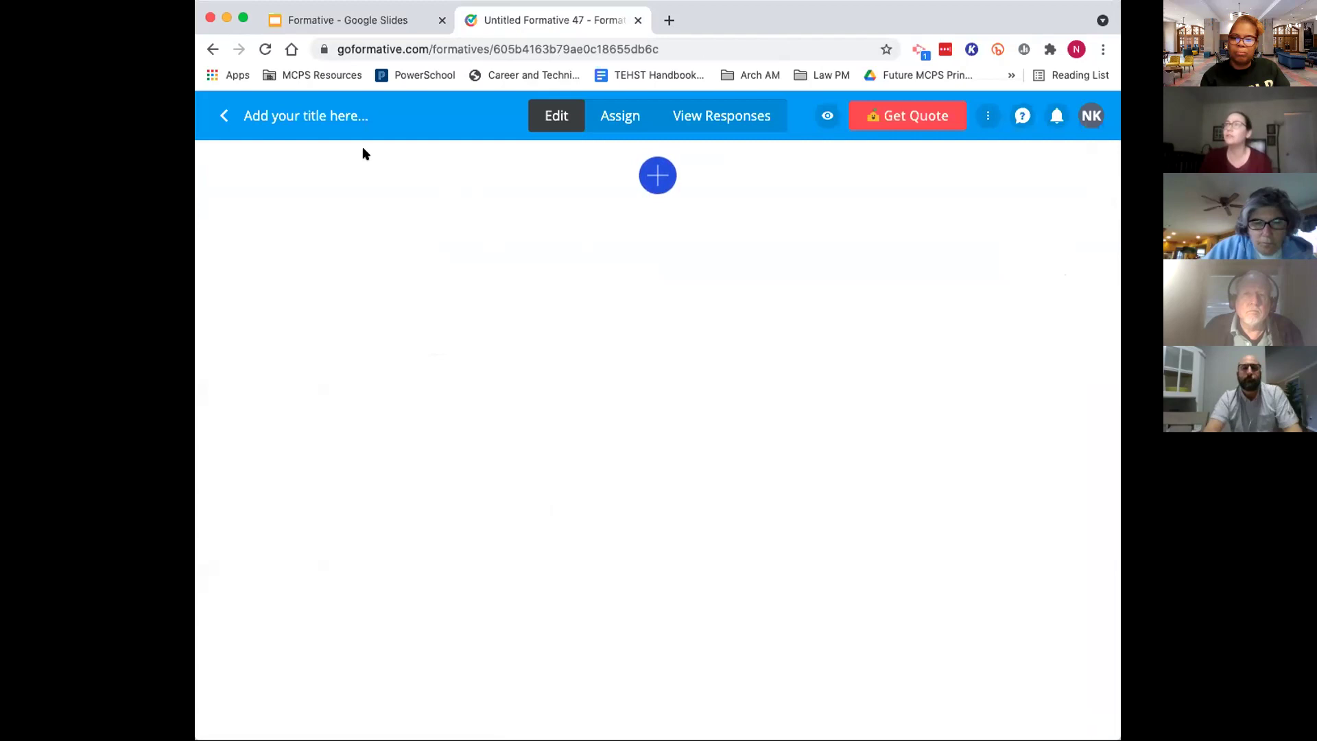
pyautogui.click(223, 115)
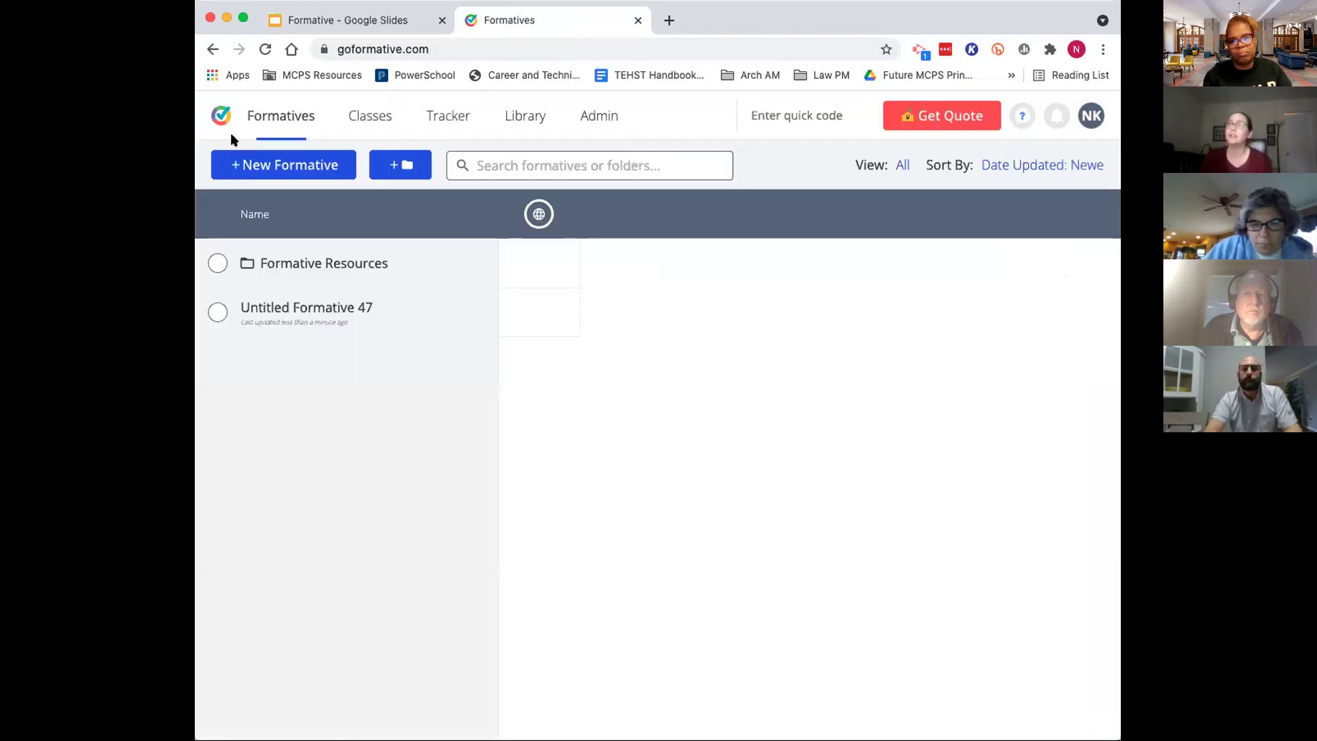
pyautogui.click(252, 167)
pyautogui.click(650, 172)
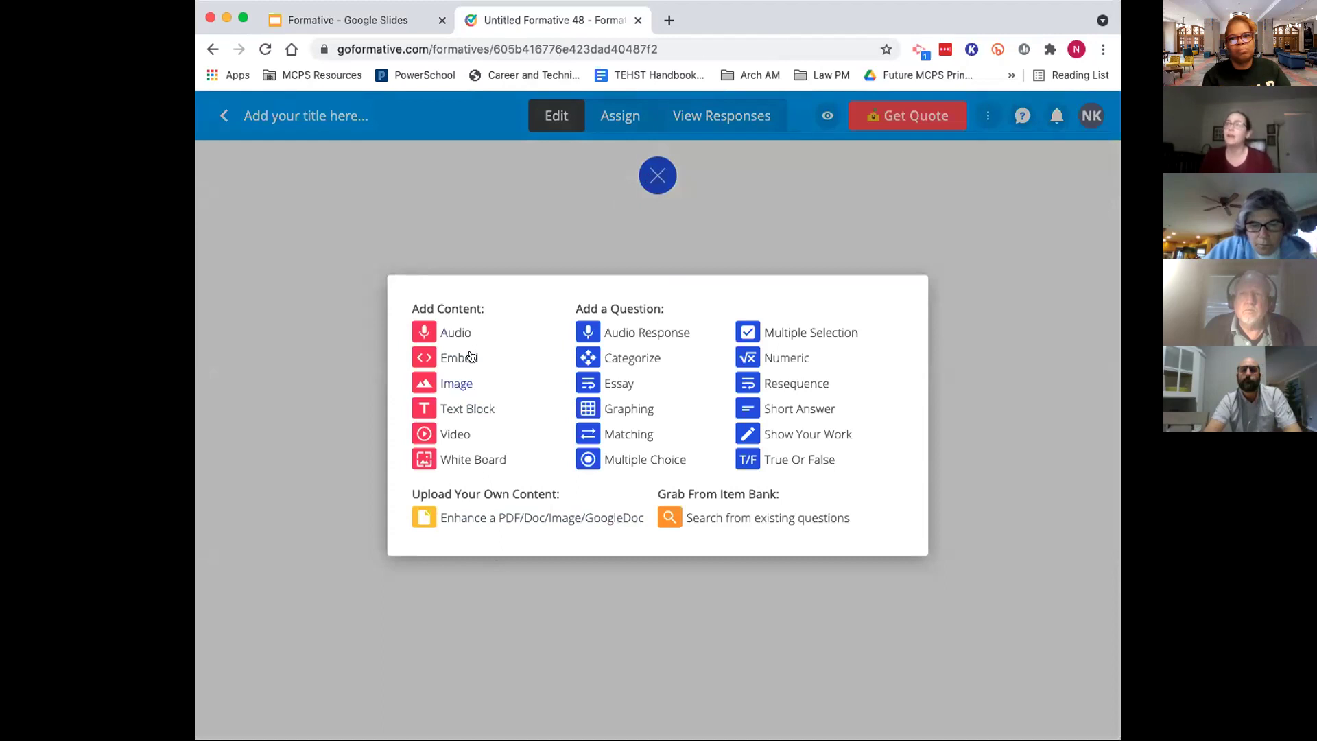
pyautogui.click(515, 518)
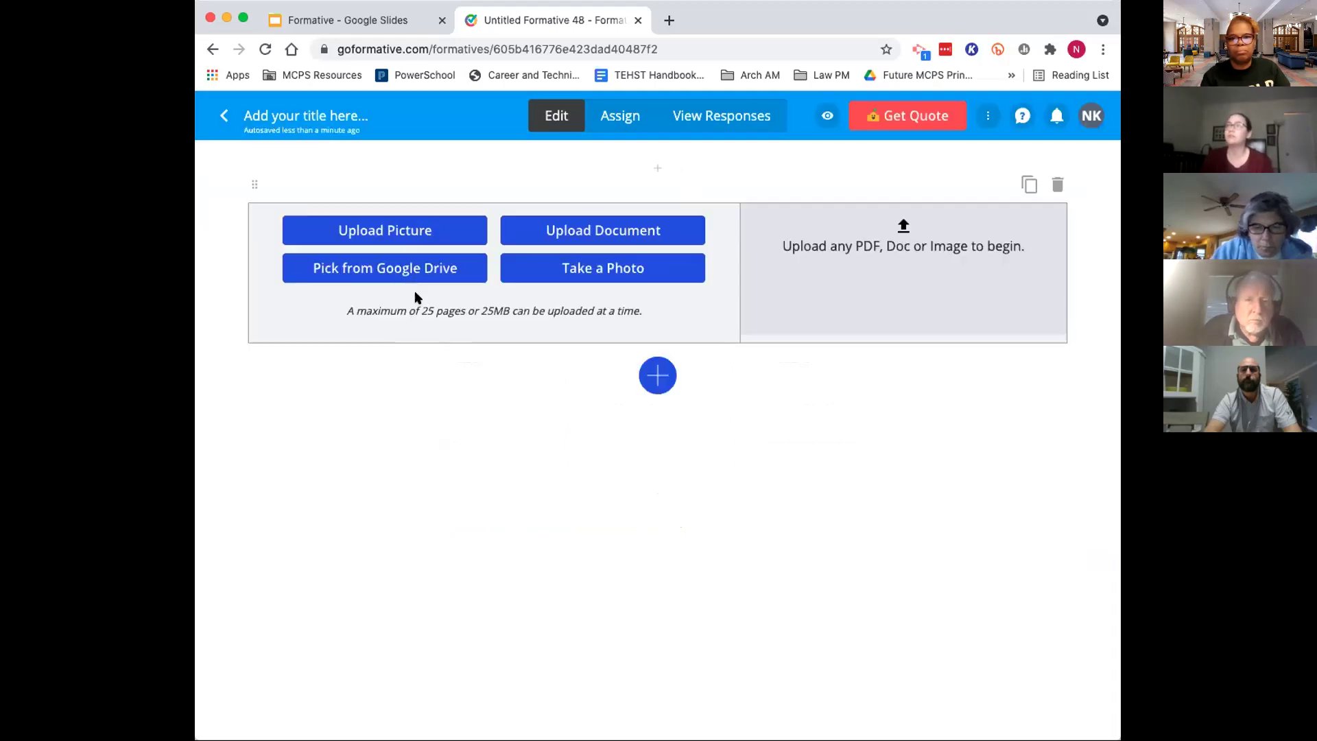
# Pick the Investigations Slide Deck presentation from Google Drive as the formative's uploaded content
pyautogui.click(398, 272)
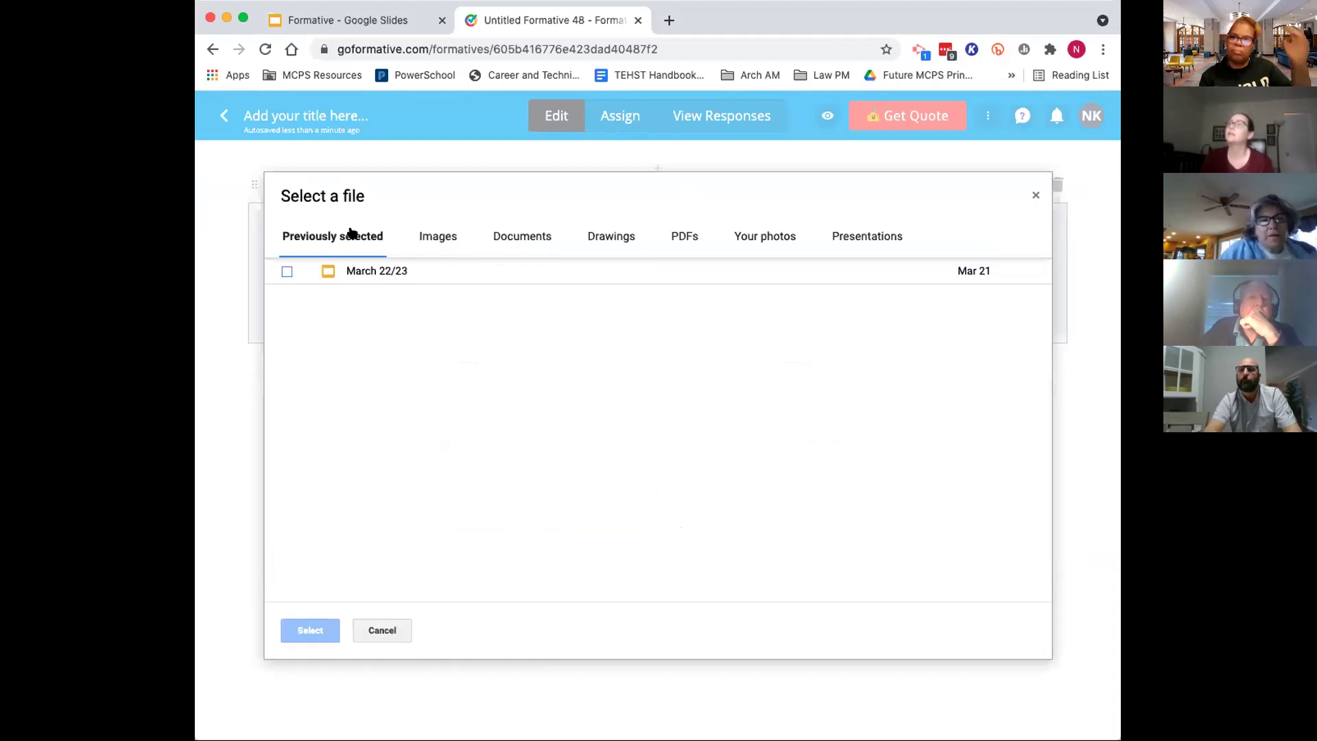
pyautogui.click(452, 233)
pyautogui.click(542, 237)
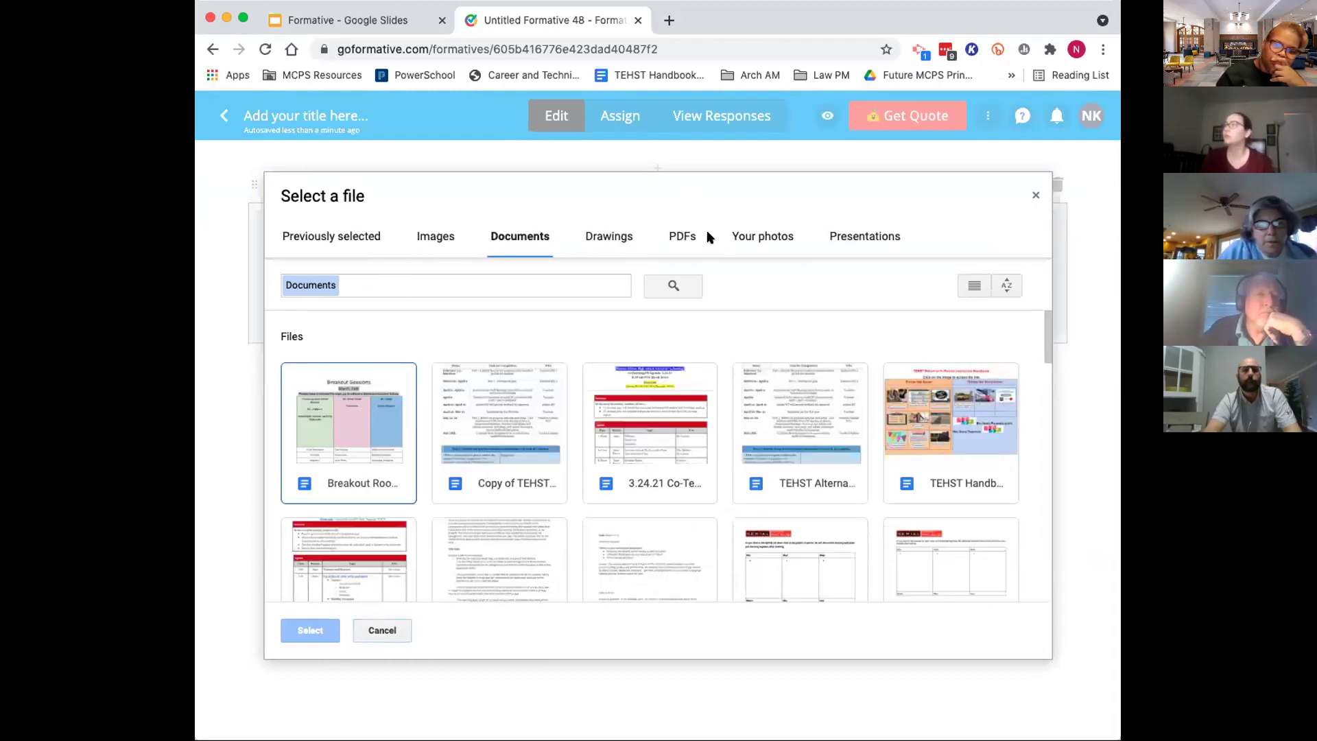
pyautogui.click(842, 238)
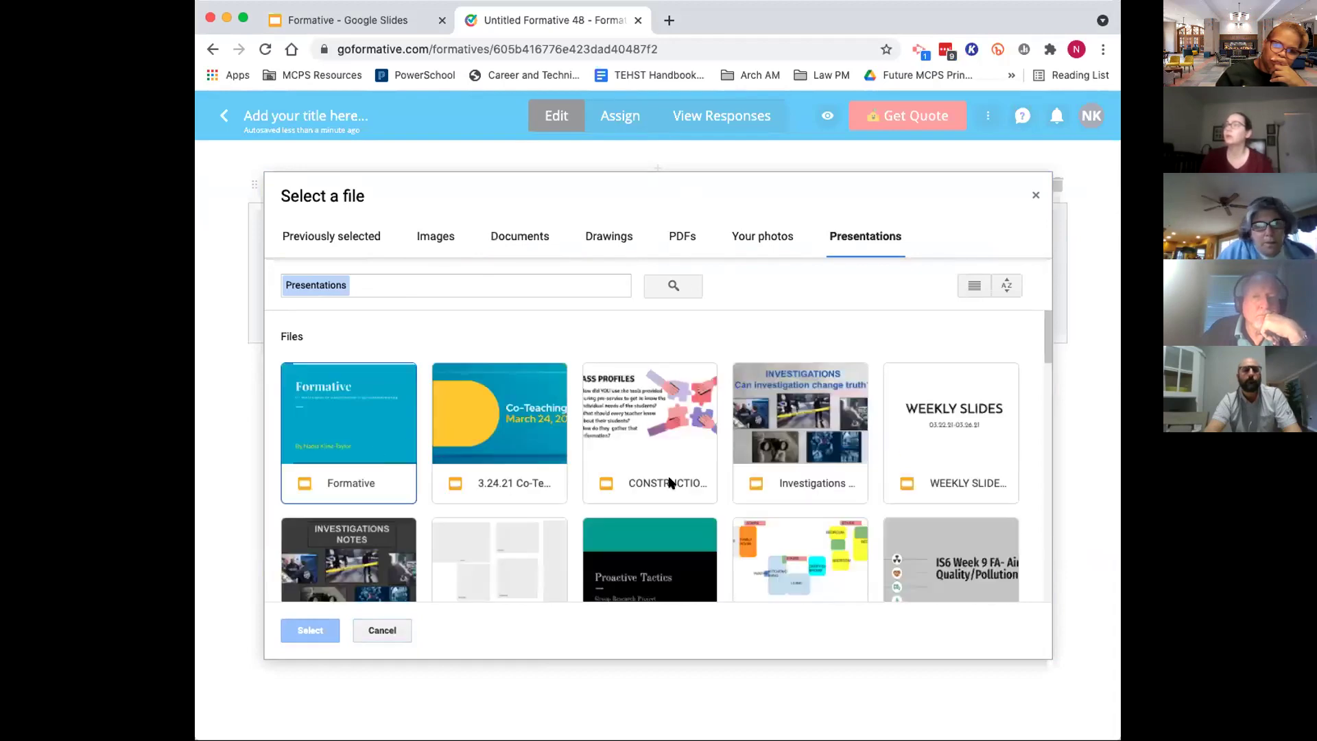
pyautogui.click(794, 421)
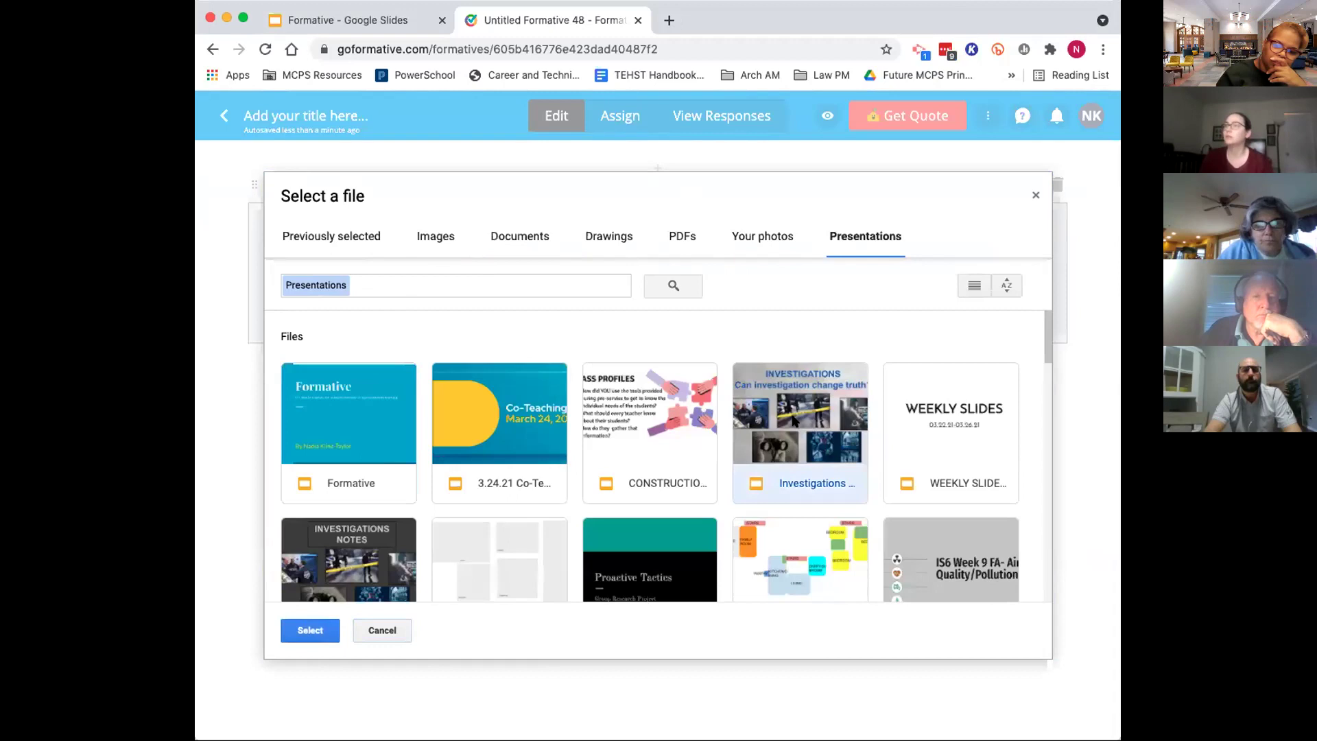
pyautogui.click(310, 631)
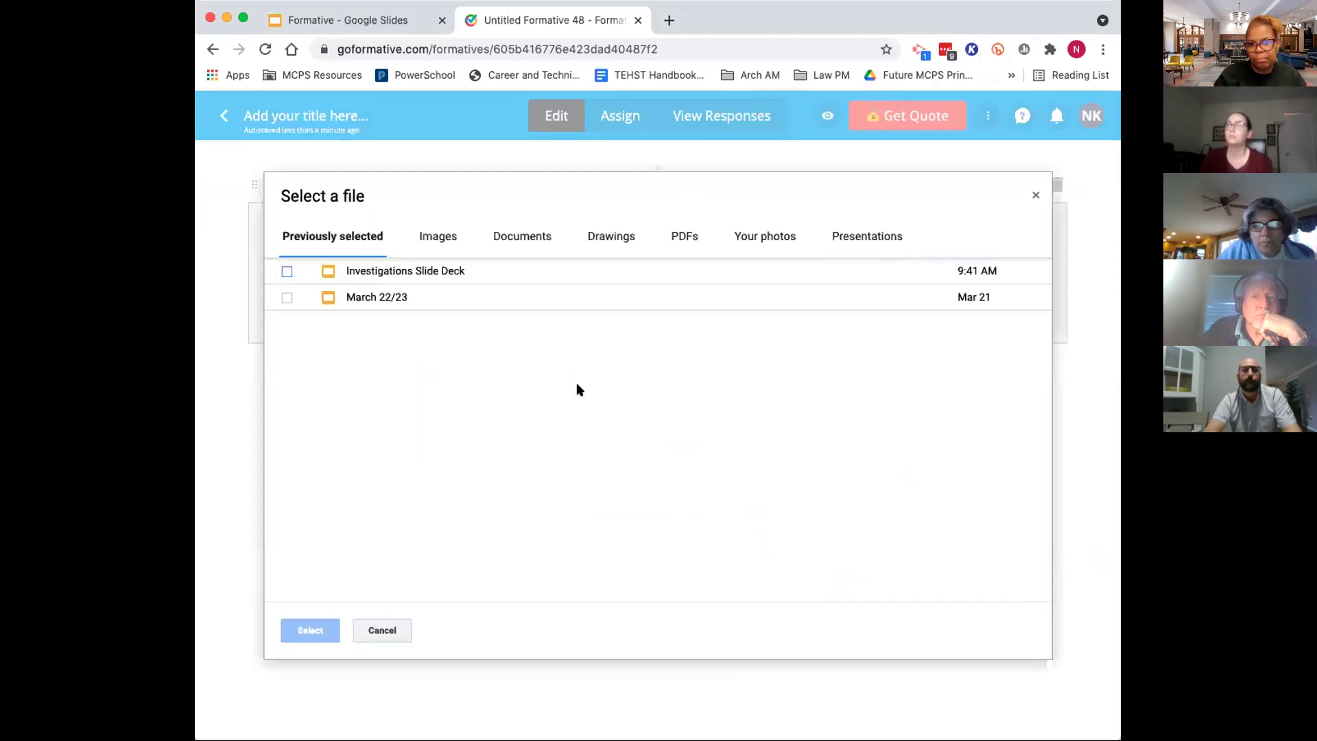
pyautogui.click(383, 272)
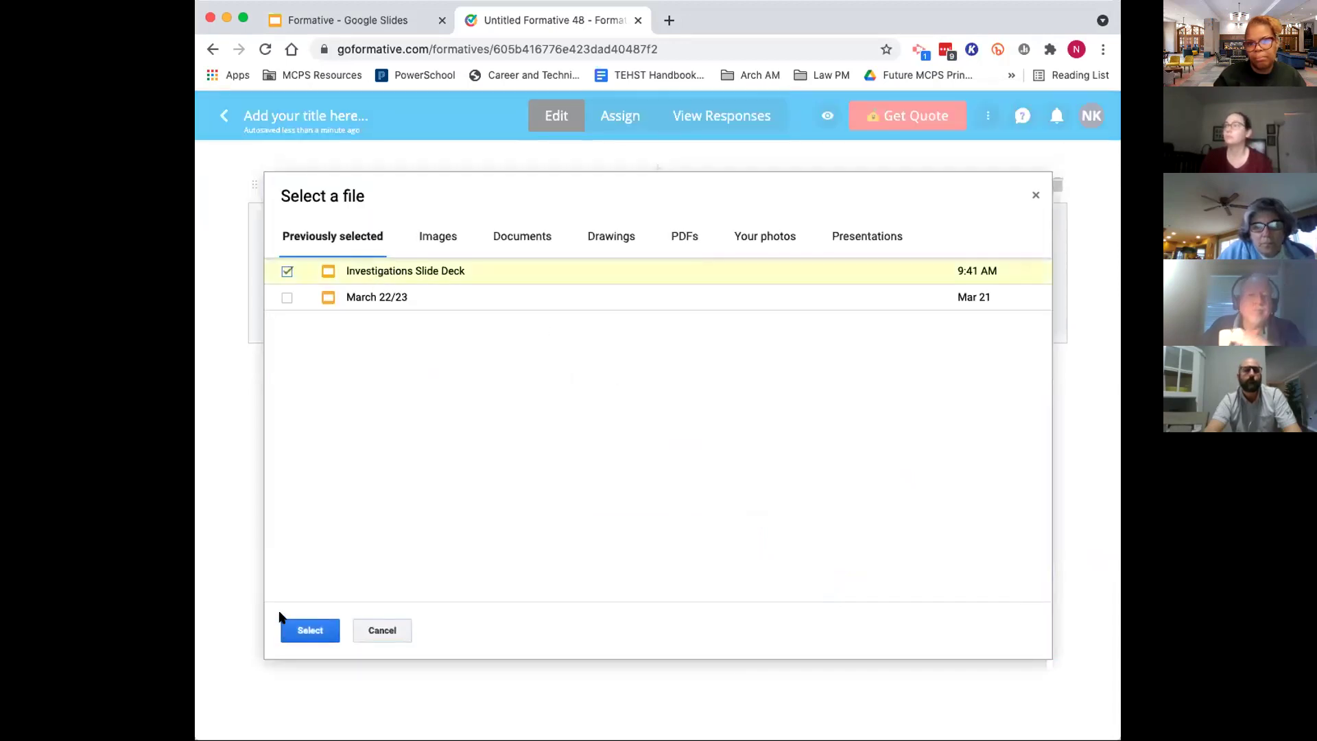
pyautogui.click(284, 630)
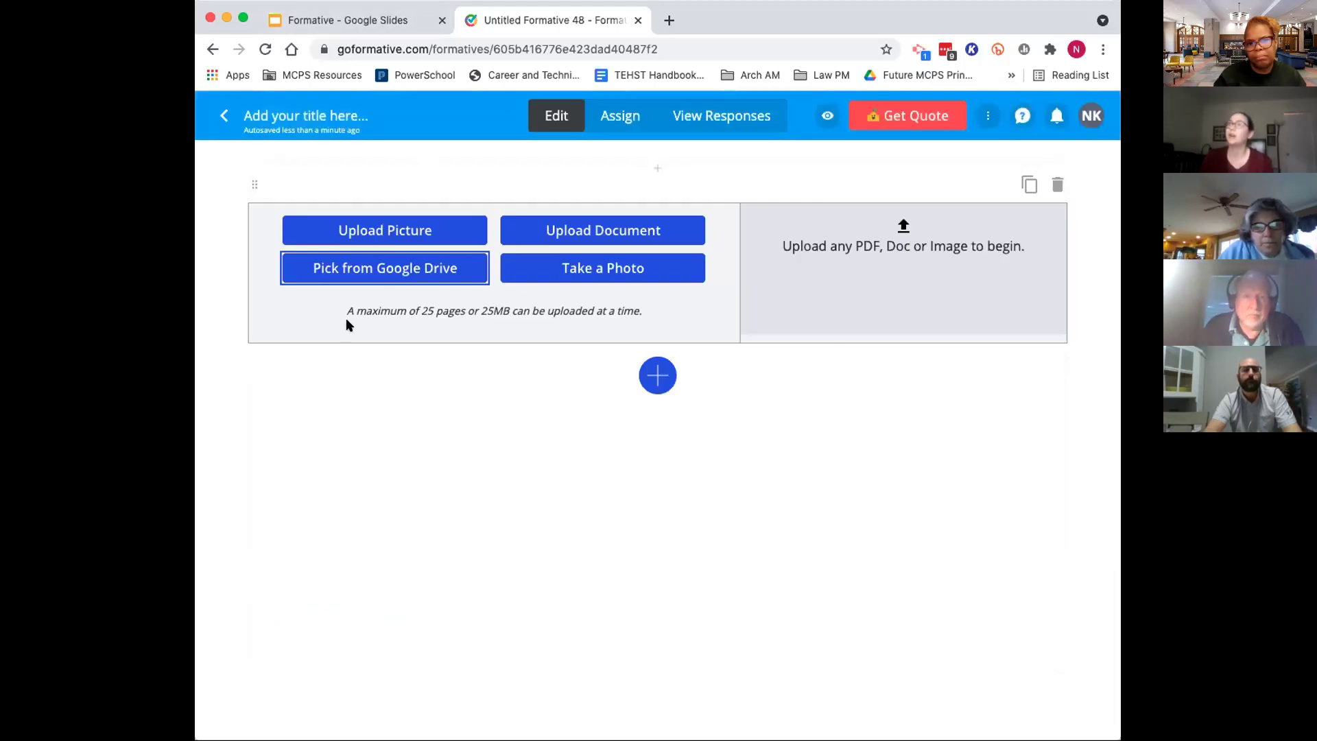
pyautogui.moveTo(424, 307); pyautogui.dragTo(441, 309)
pyautogui.click(447, 333)
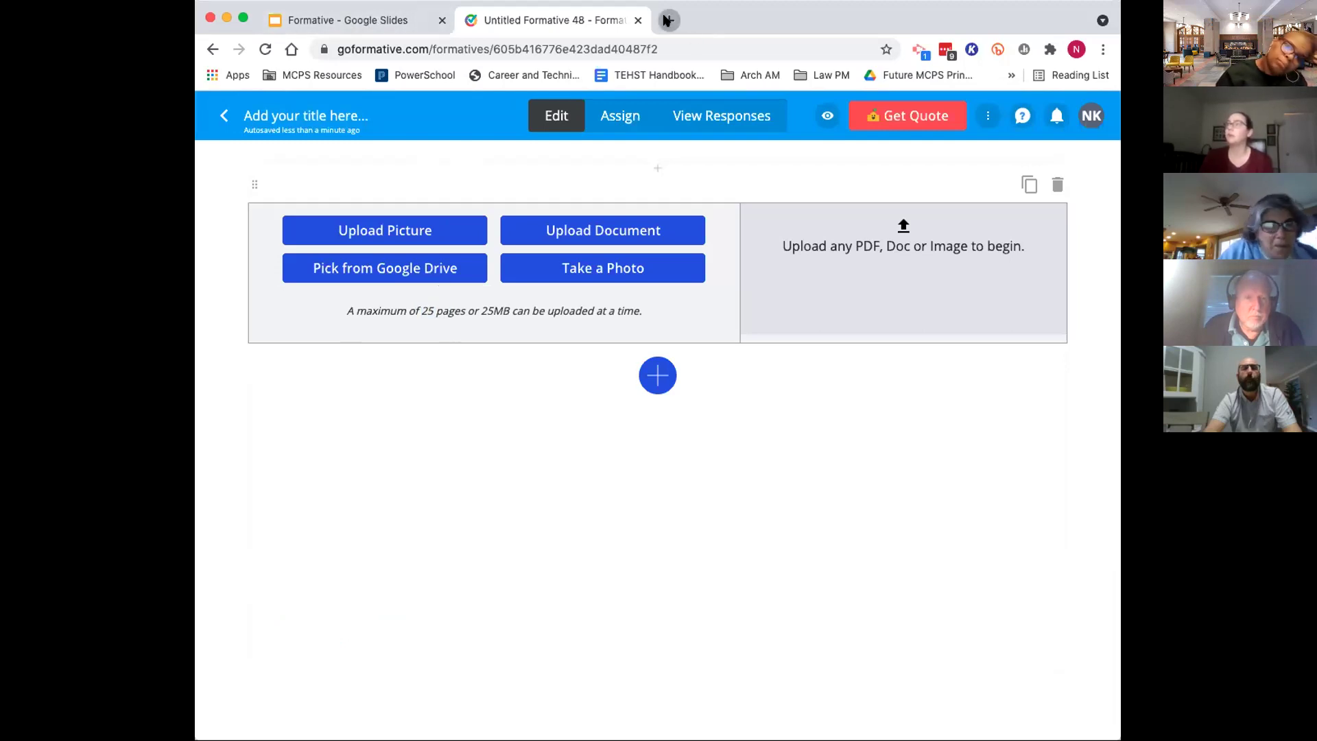
# Open Google Drive in a new browser tab and open the Investigations Slide Deck presentation
pyautogui.click(669, 20)
pyautogui.write('drive.')
pyautogui.press('Return')
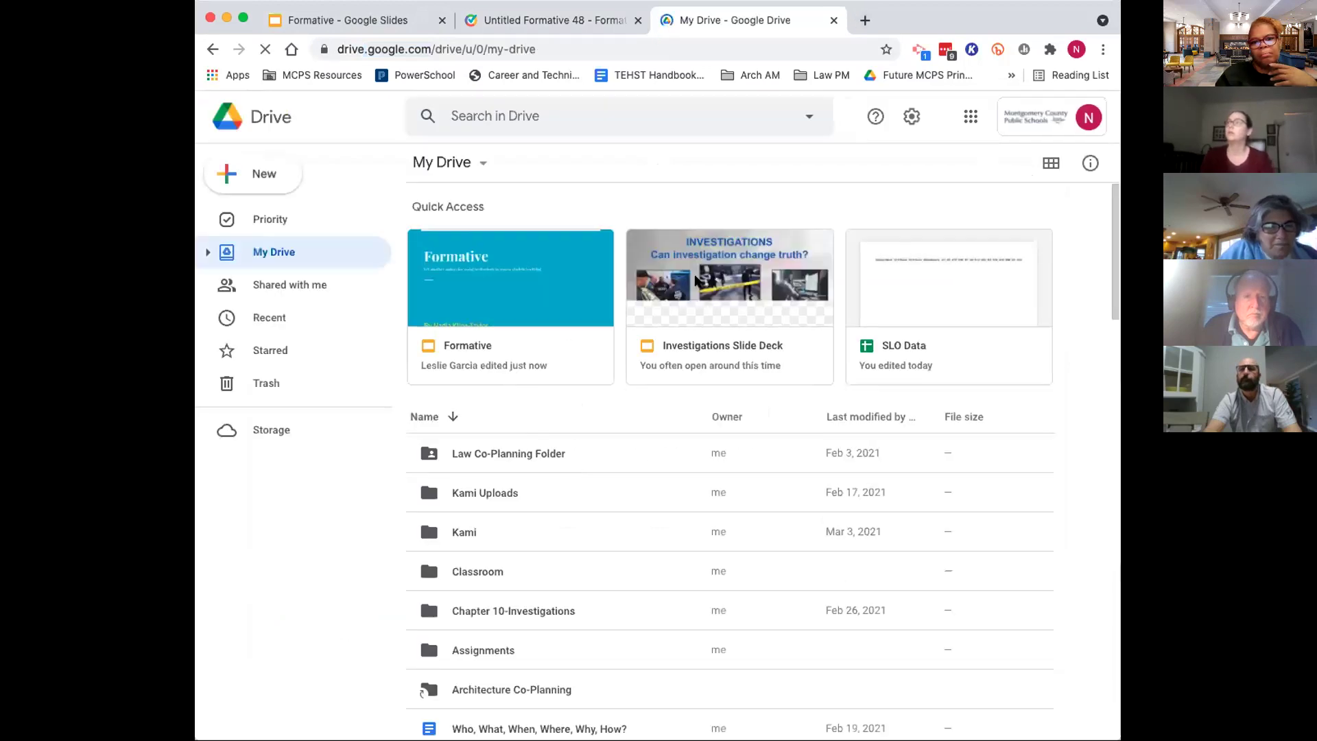
pyautogui.doubleClick(712, 259)
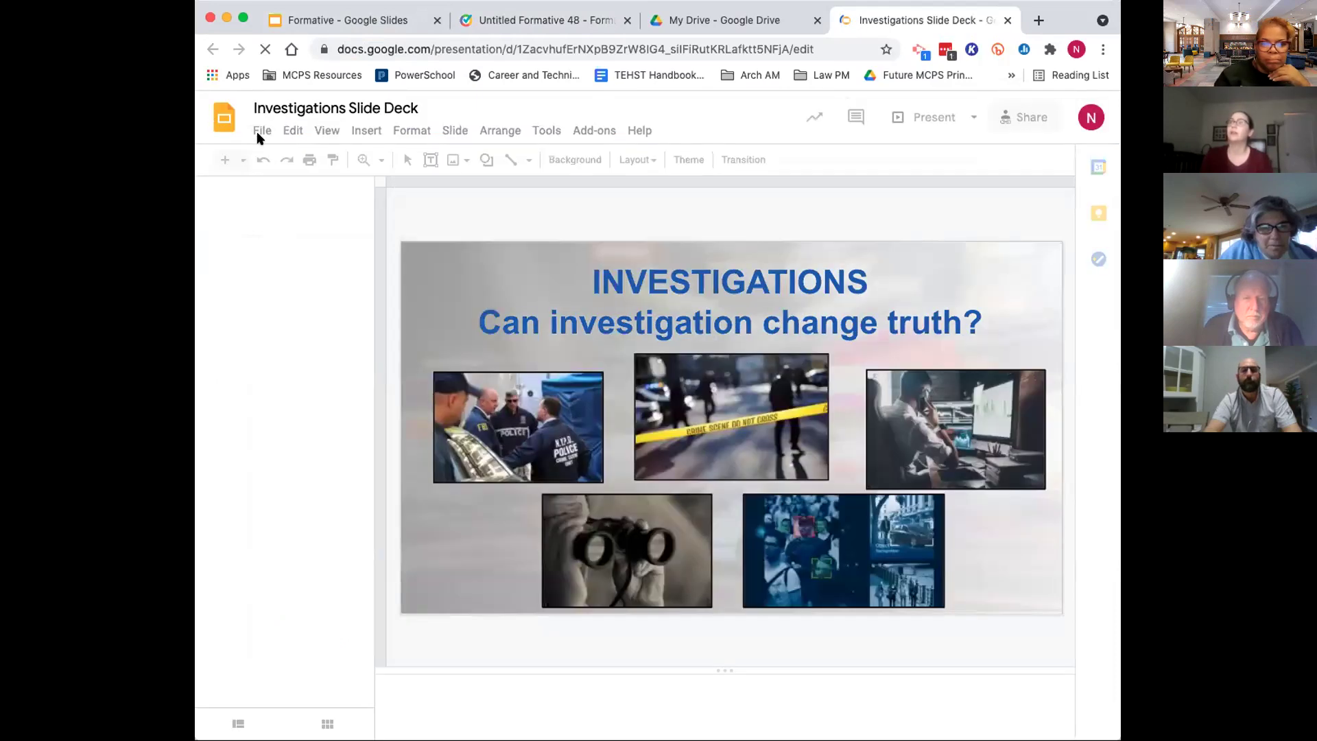
pyautogui.click(261, 131)
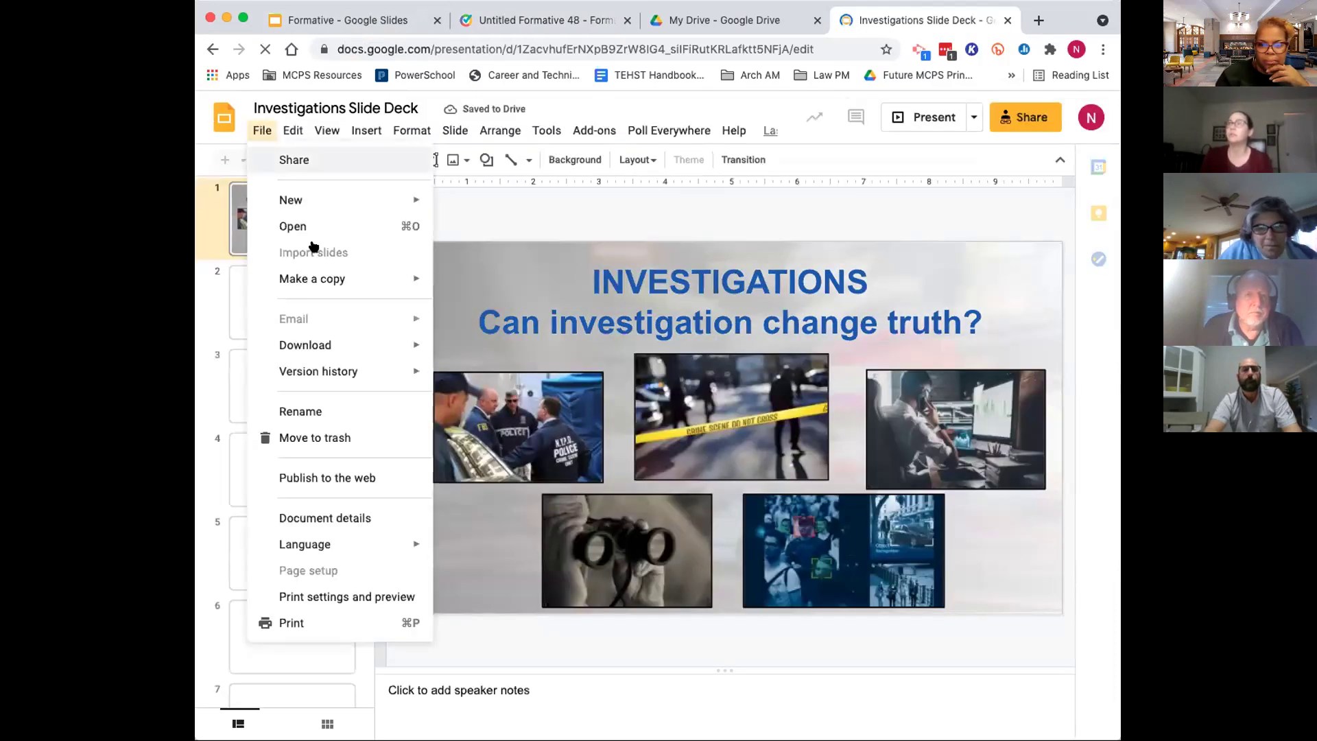
pyautogui.moveTo(327, 278)
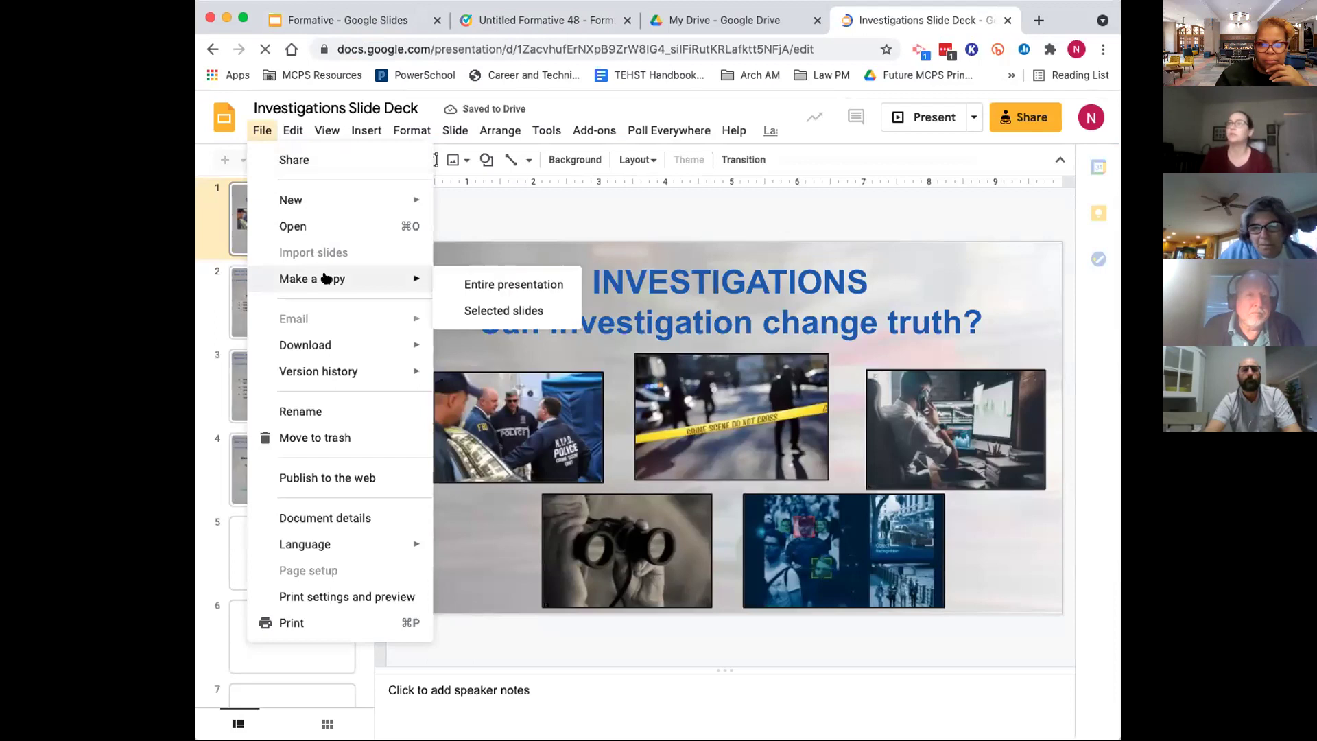
pyautogui.click(494, 224)
# Copy slides 76 through 85 into a new presentation with the default name Copy of Investigations Slide Deck in the Class Slide Decks folder
pyautogui.scroll(-10, 311, 521)
pyautogui.scroll(-10, 310, 521)
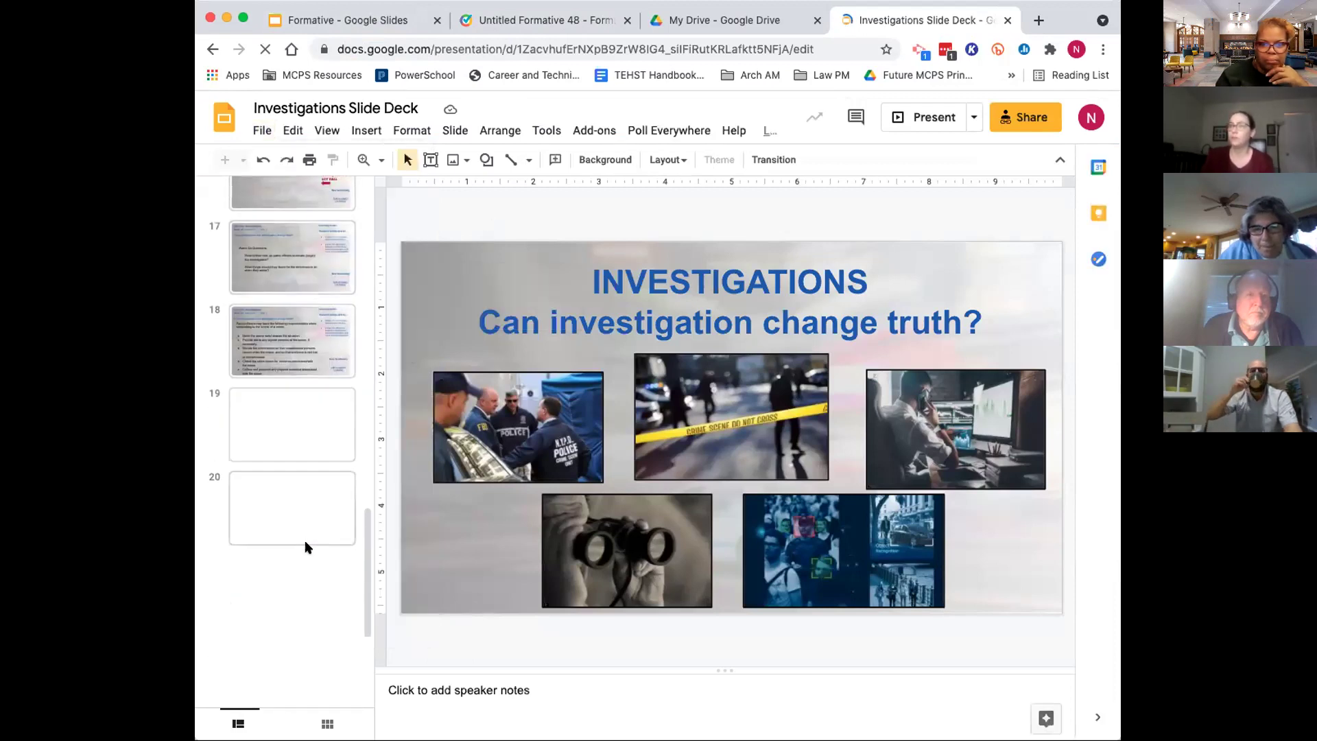
pyautogui.scroll(-15, 306, 559)
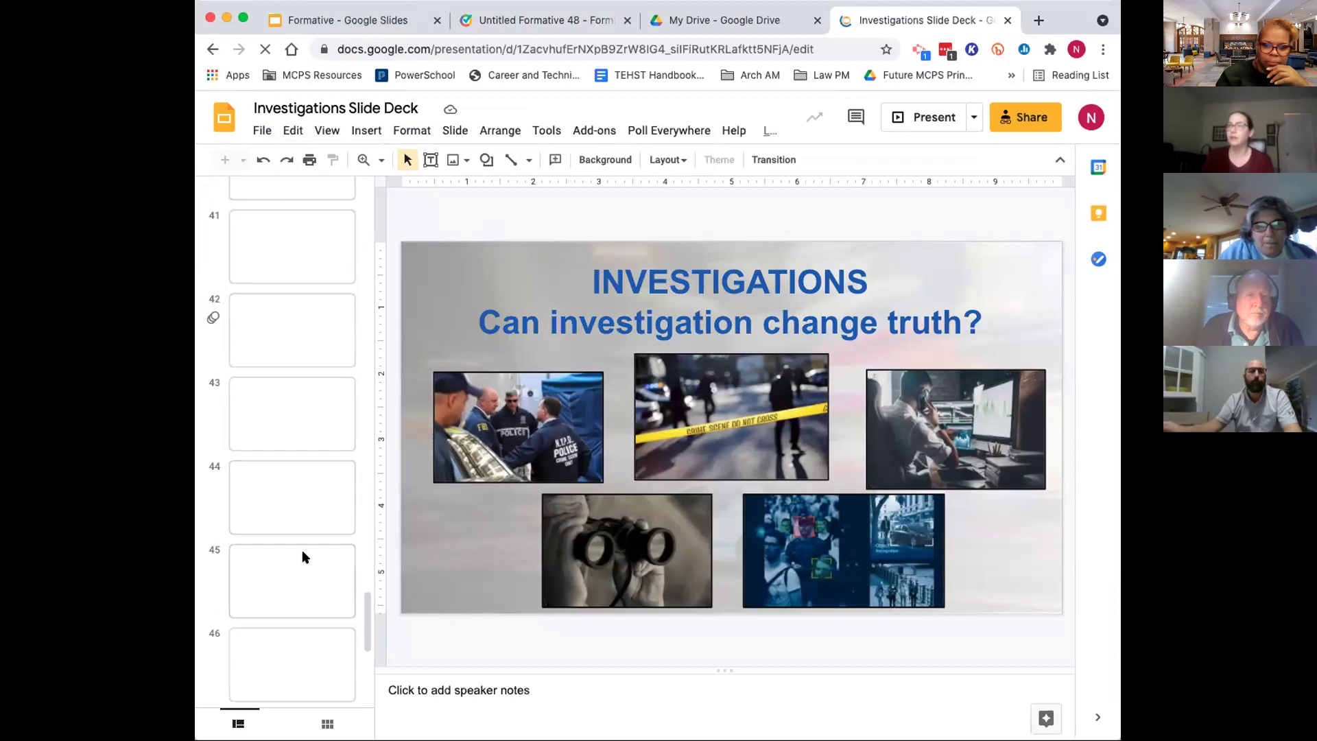
pyautogui.scroll(-12, 304, 564)
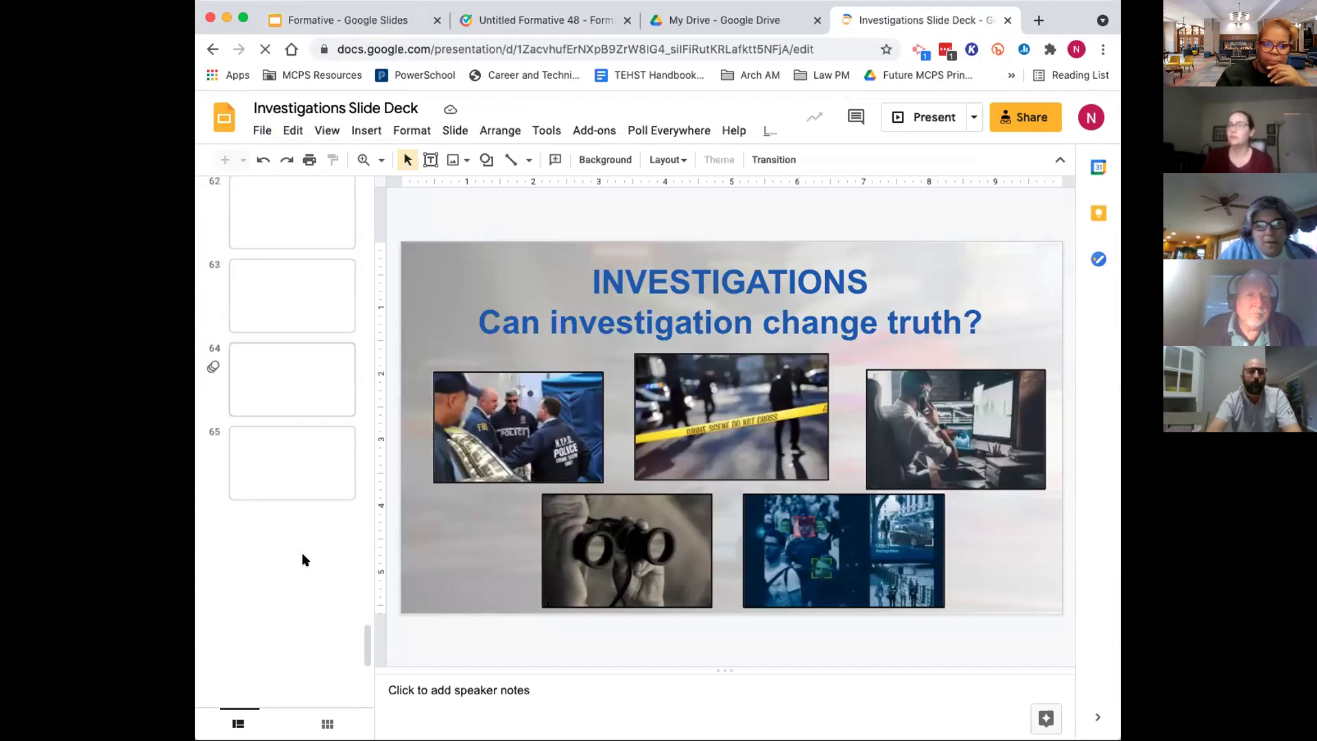
pyautogui.scroll(-6, 304, 562)
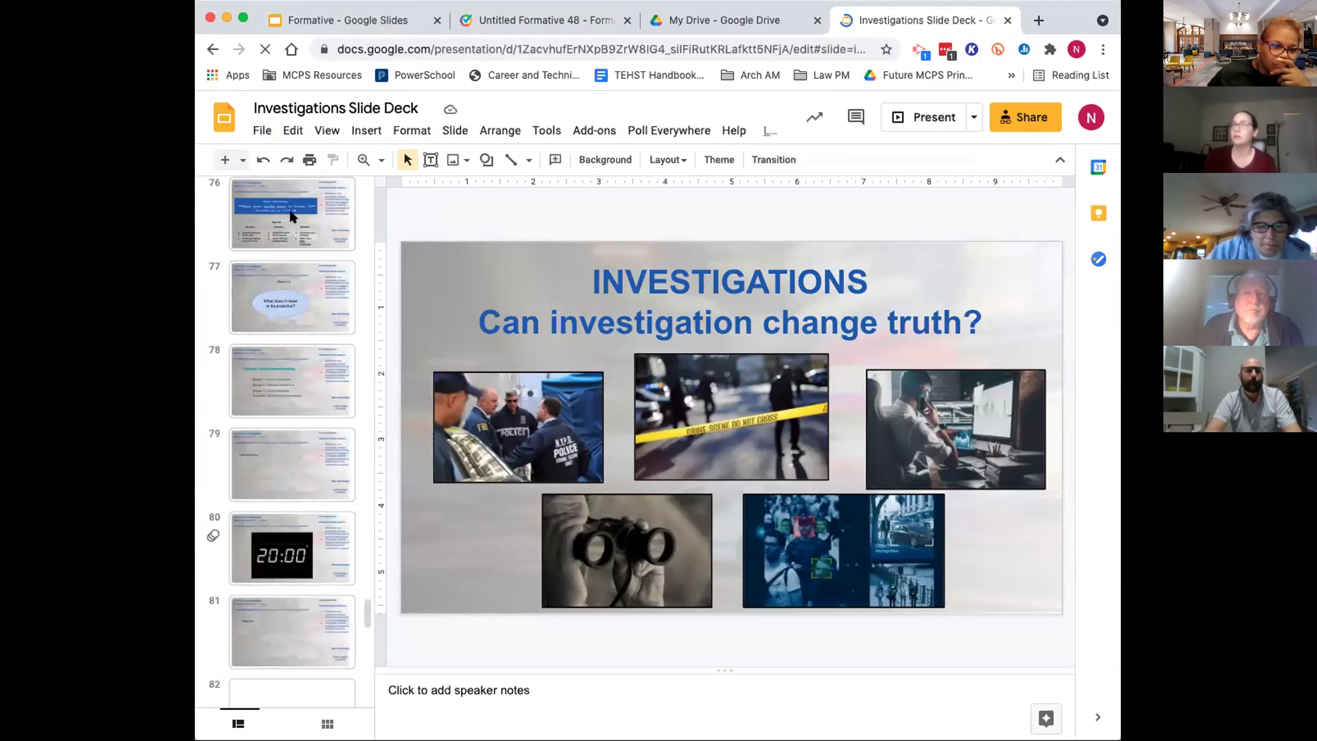
pyautogui.click(298, 241)
pyautogui.keyDown('shift'); pyautogui.click(302, 317); pyautogui.keyUp('shift')
pyautogui.keyDown('shift'); pyautogui.click(302, 485); pyautogui.keyUp('shift')
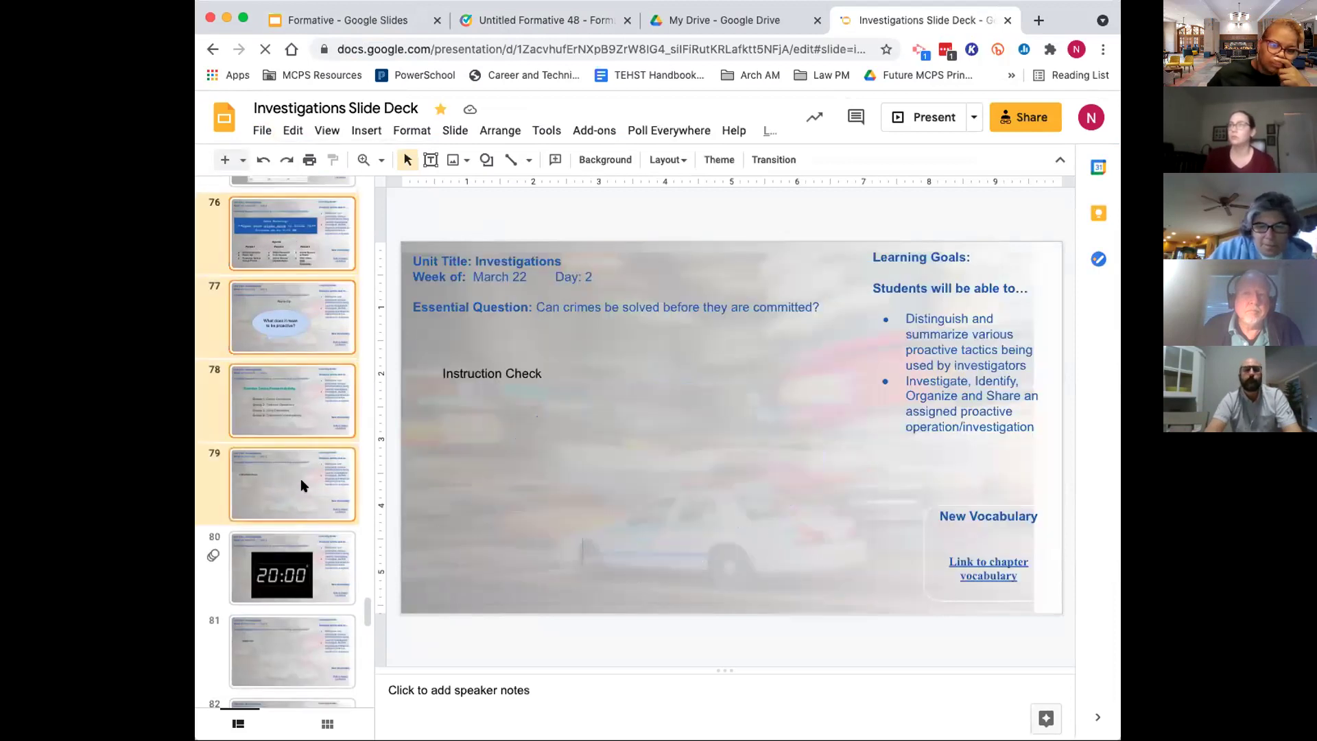
pyautogui.keyDown('shift'); pyautogui.click(305, 601); pyautogui.keyUp('shift')
pyautogui.keyDown('shift'); pyautogui.click(295, 651); pyautogui.keyUp('shift')
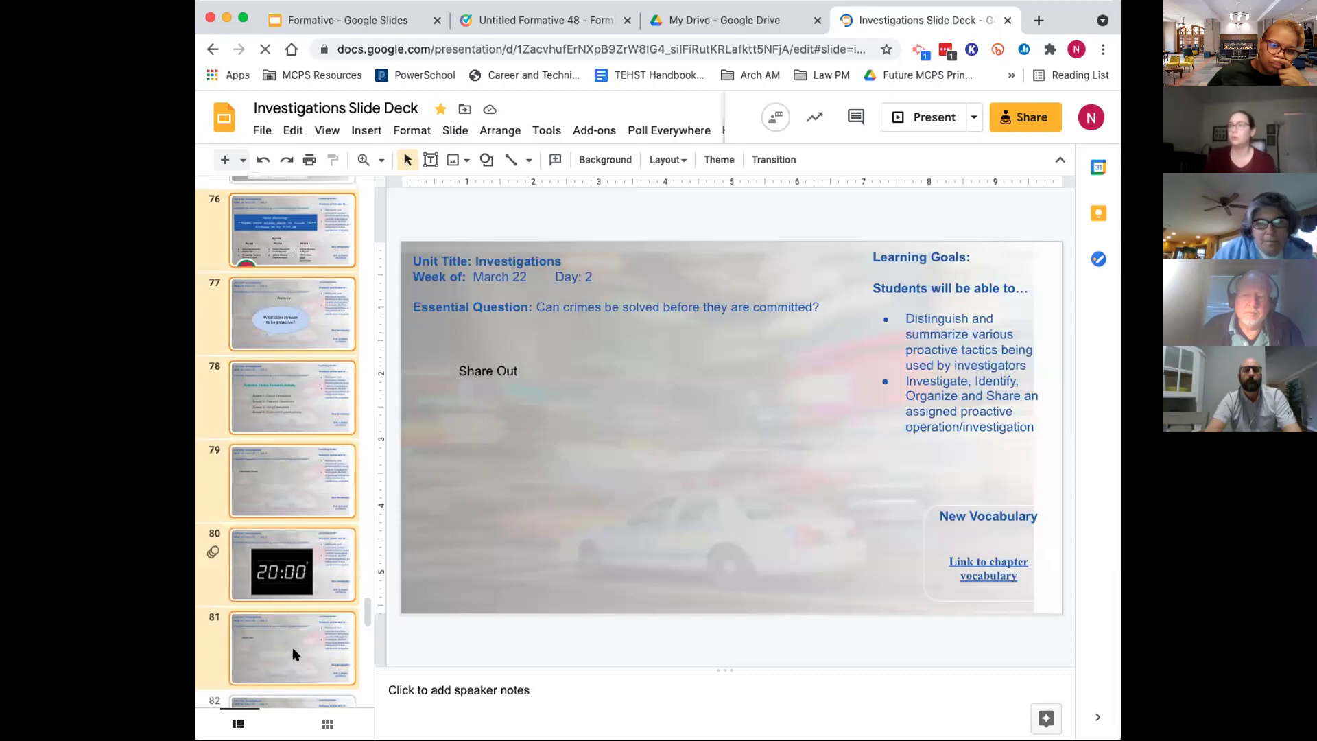
pyautogui.scroll(-5, 302, 507)
pyautogui.hotkey('shift', 'Down')
pyautogui.hotkey('shift', 'Down')
pyautogui.hotkey('shift', 'Down')
pyautogui.hotkey('shift', 'Down')
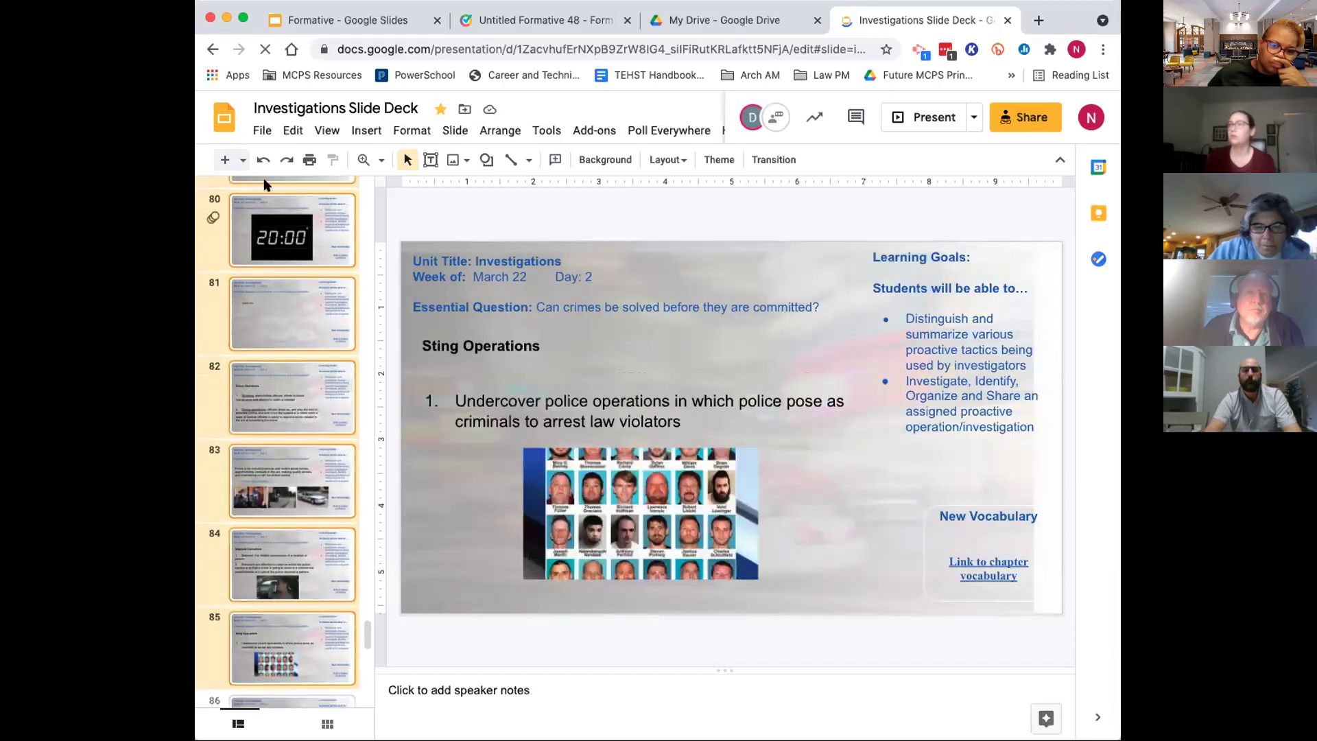
pyautogui.click(262, 130)
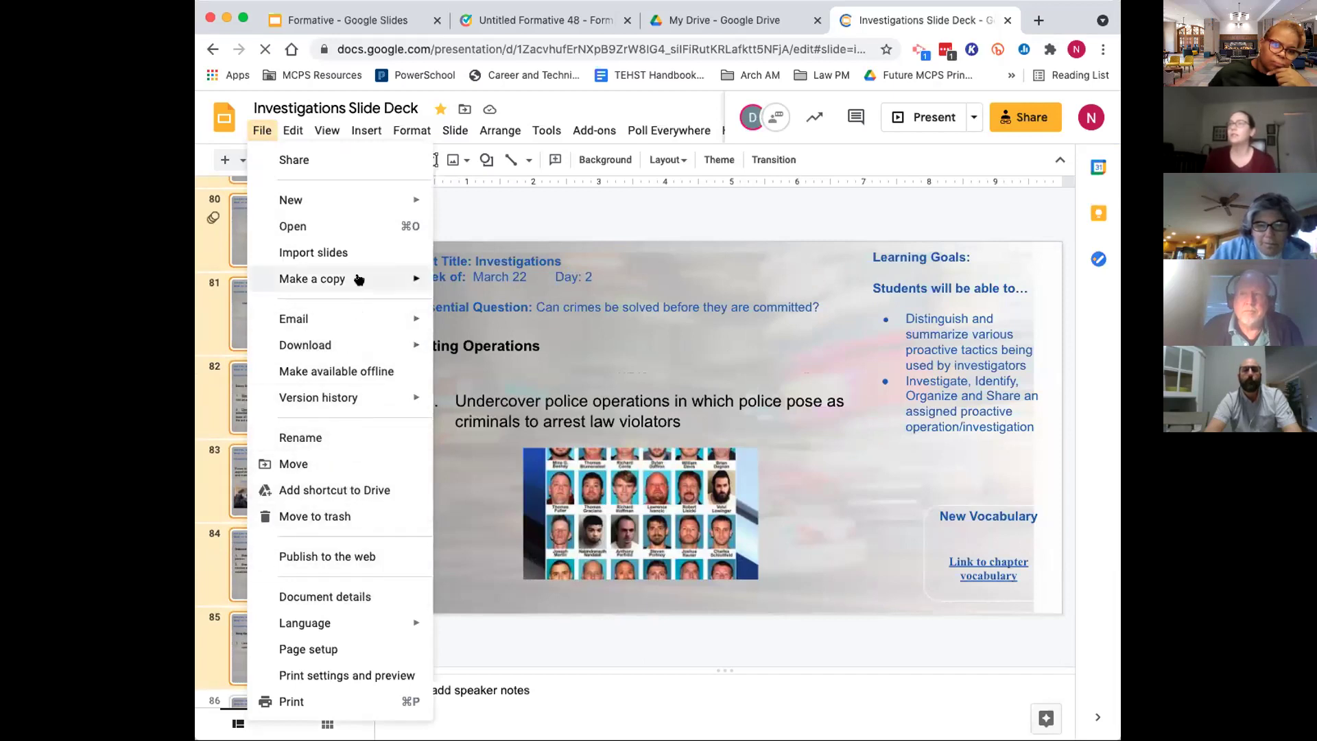
pyautogui.moveTo(367, 280)
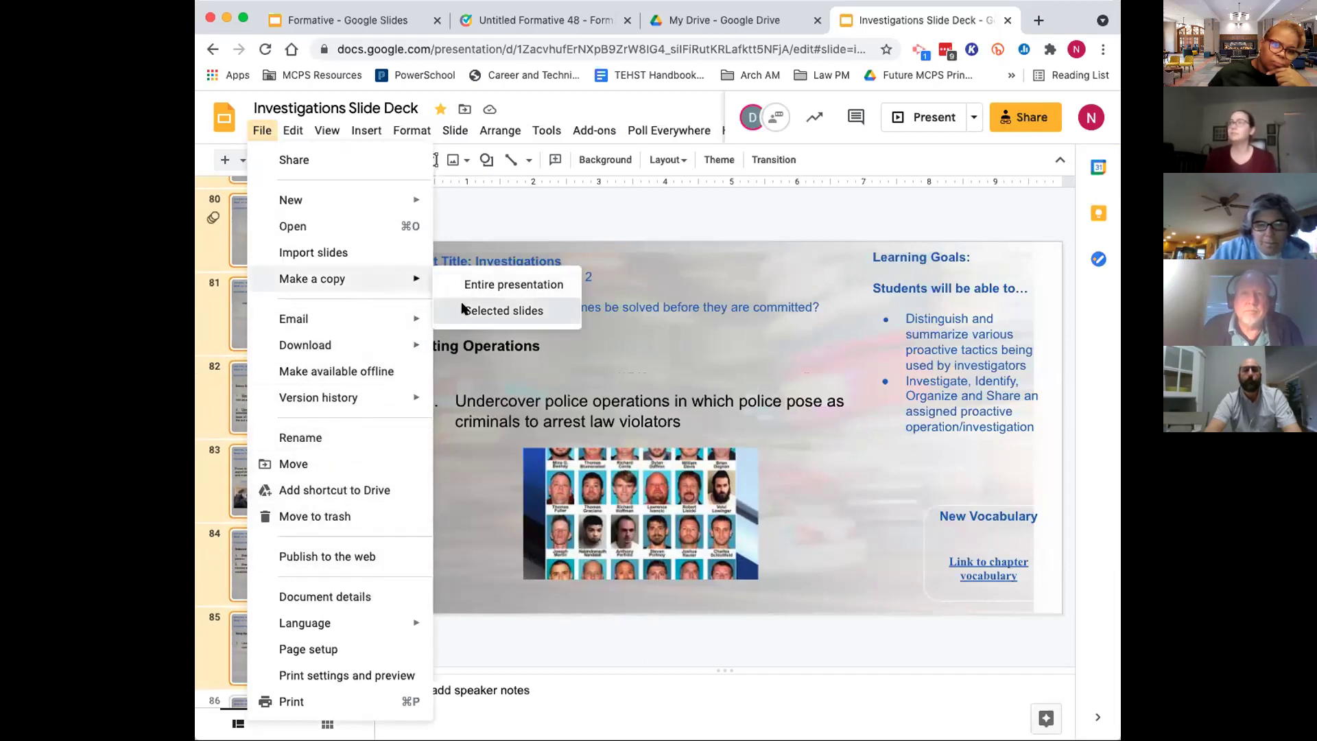
pyautogui.click(504, 311)
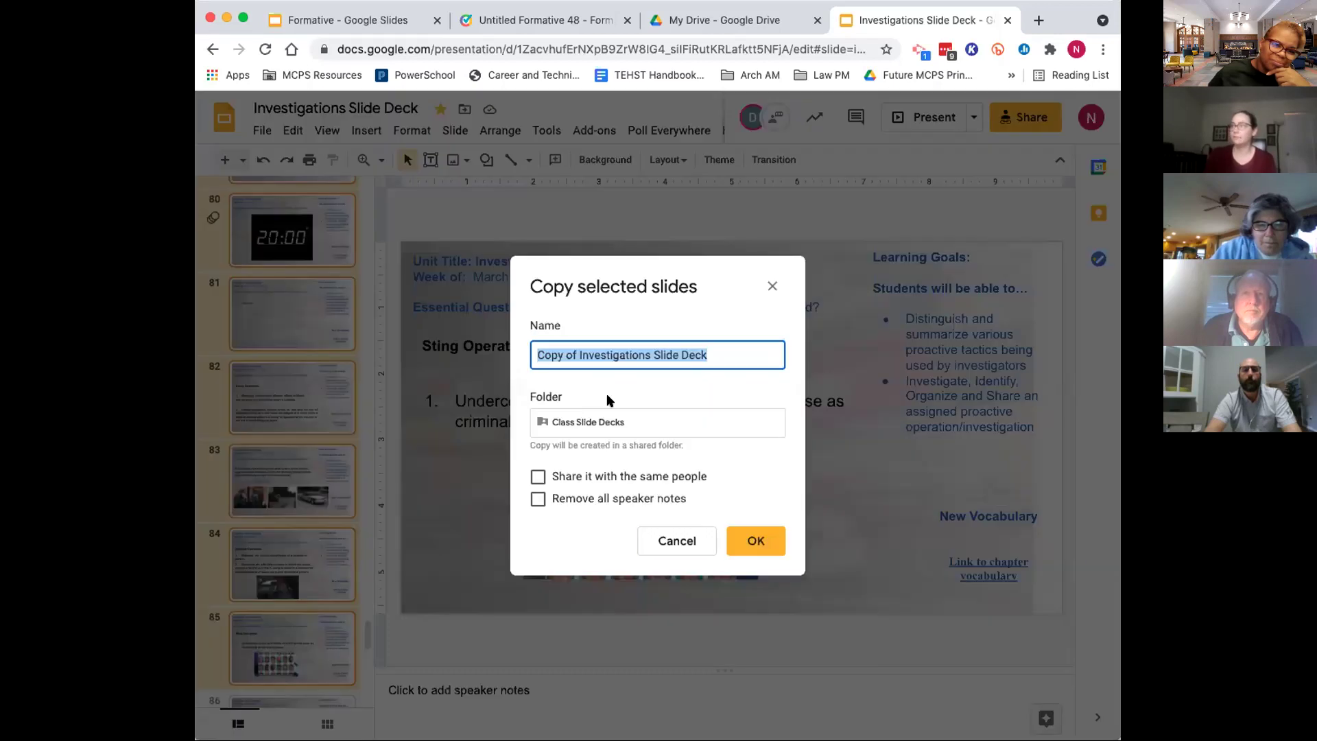
pyautogui.click(756, 541)
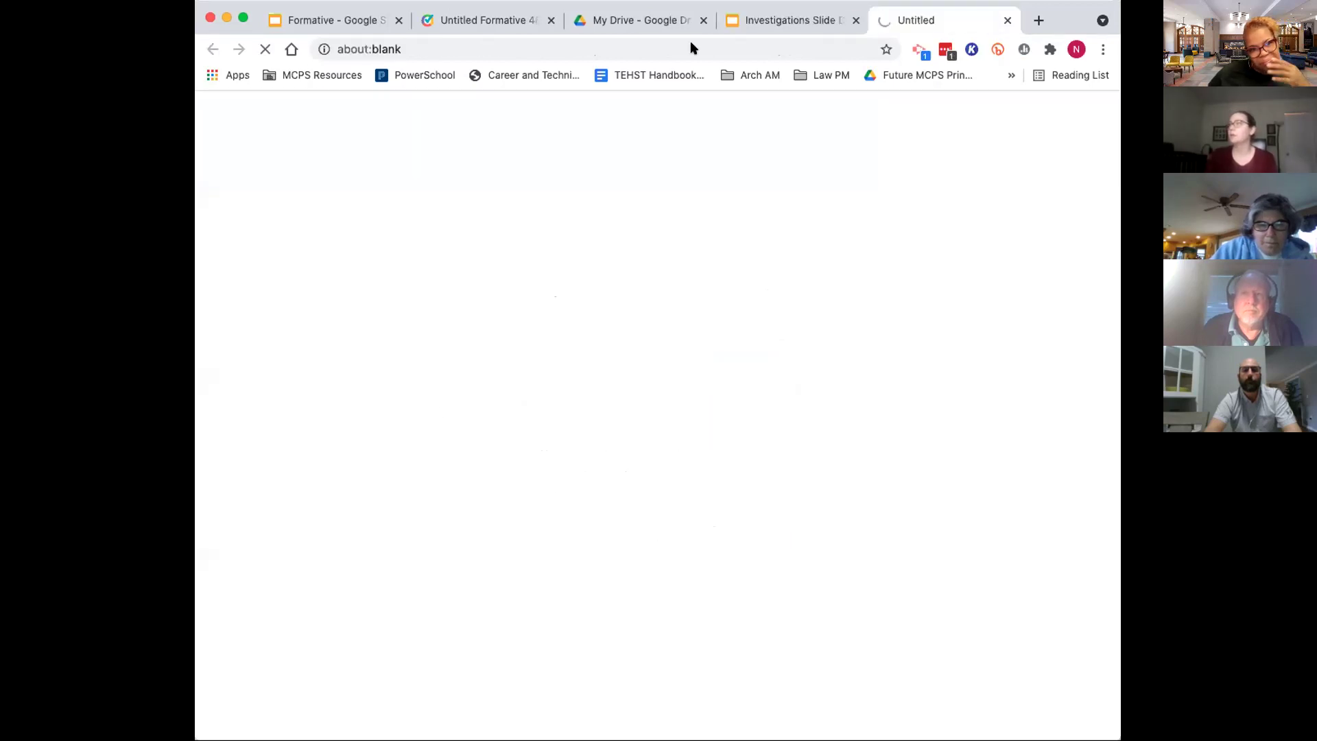
# Switch back to the untitled formative and look through the slides imported from the full Investigations deck
pyautogui.click(668, 20)
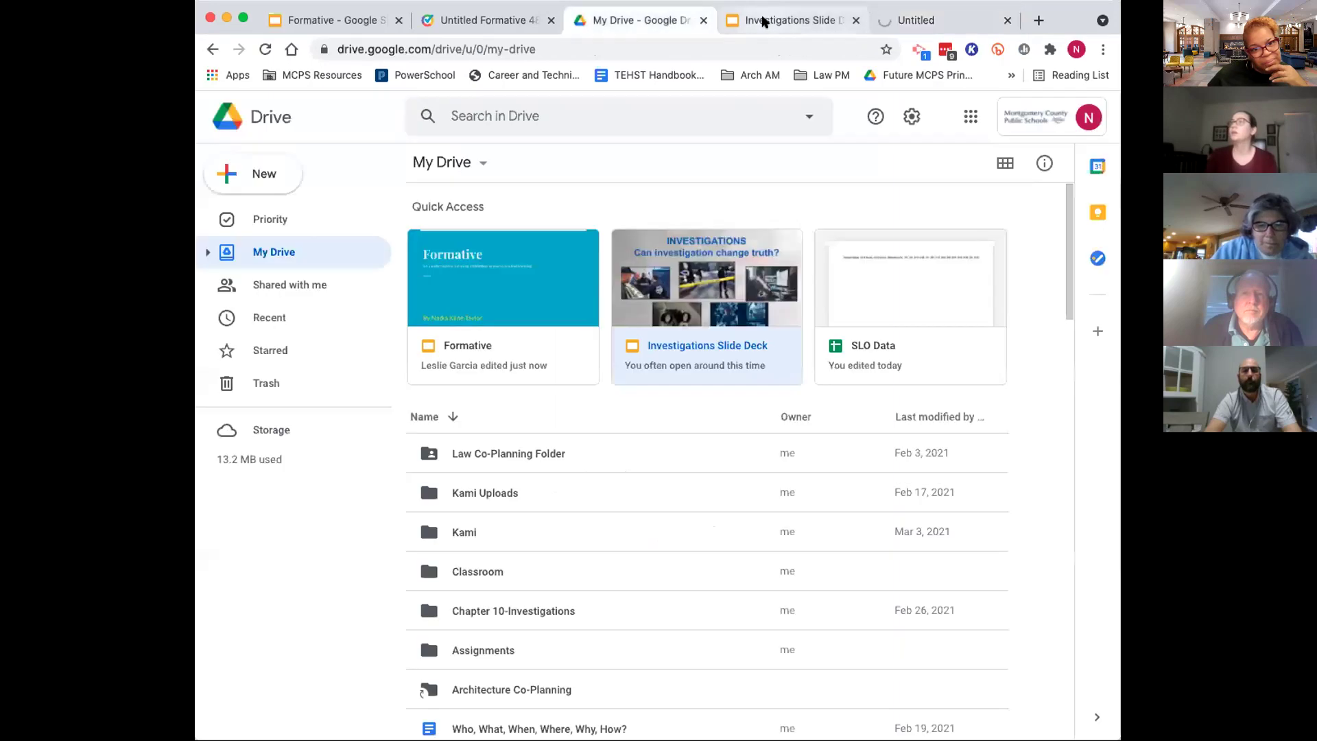
pyautogui.click(758, 19)
pyautogui.press('super+2')
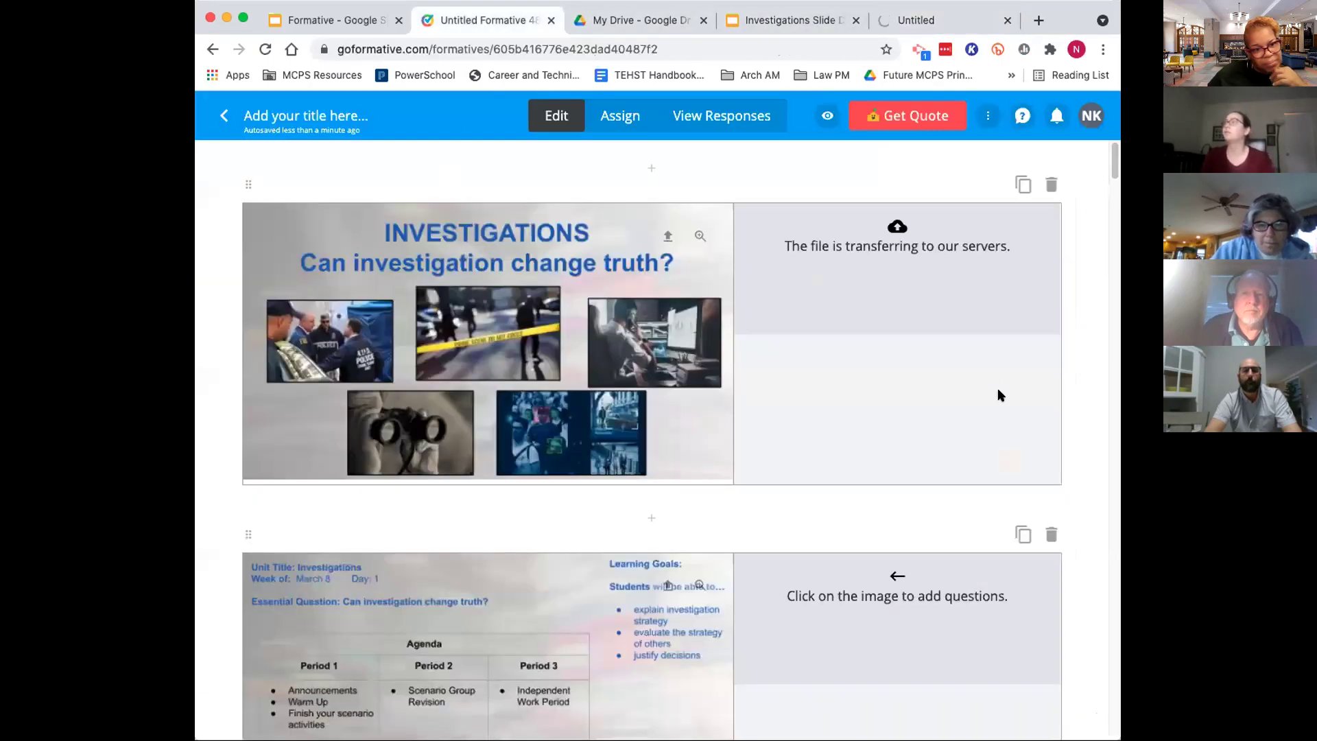
pyautogui.scroll(-6, 956, 464)
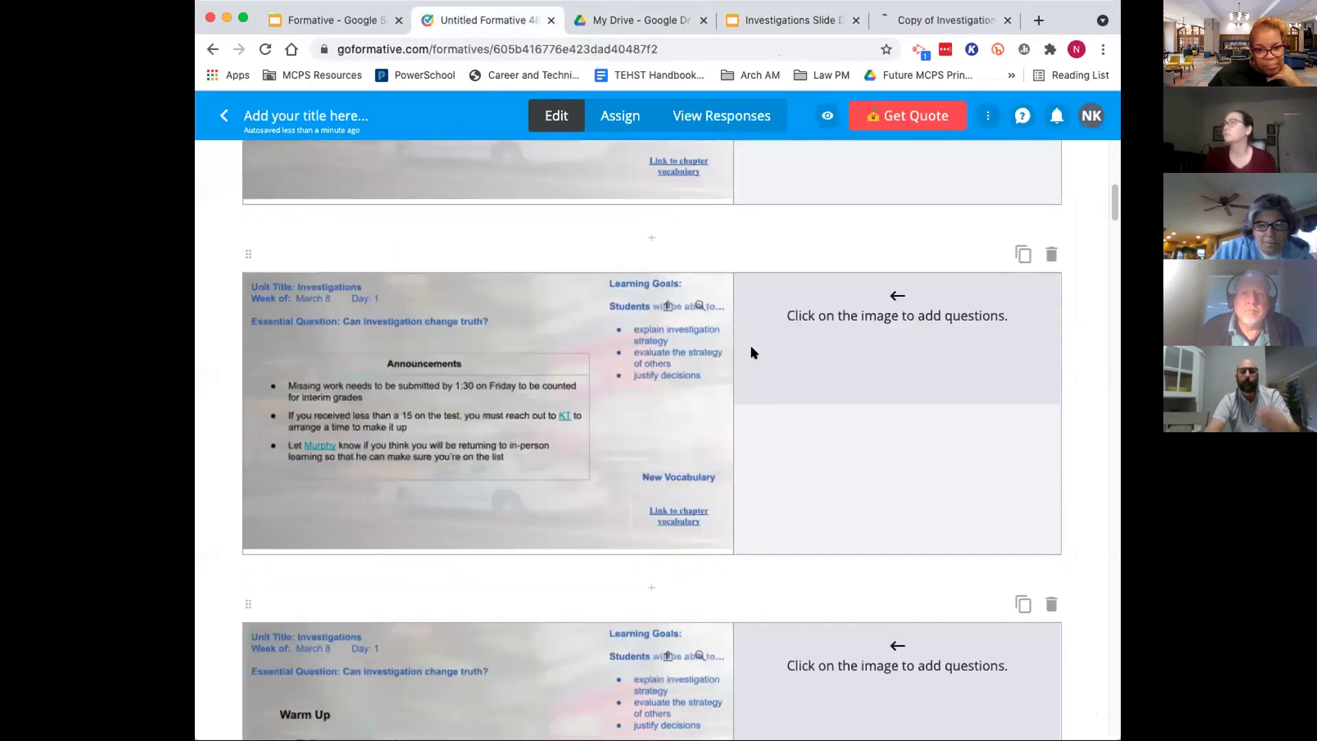
pyautogui.scroll(8, 749, 352)
# Leave the formative holding the full deck and start another new one with an empty Enhance a PDF/Doc/Image/GoogleDoc block
pyautogui.click(225, 115)
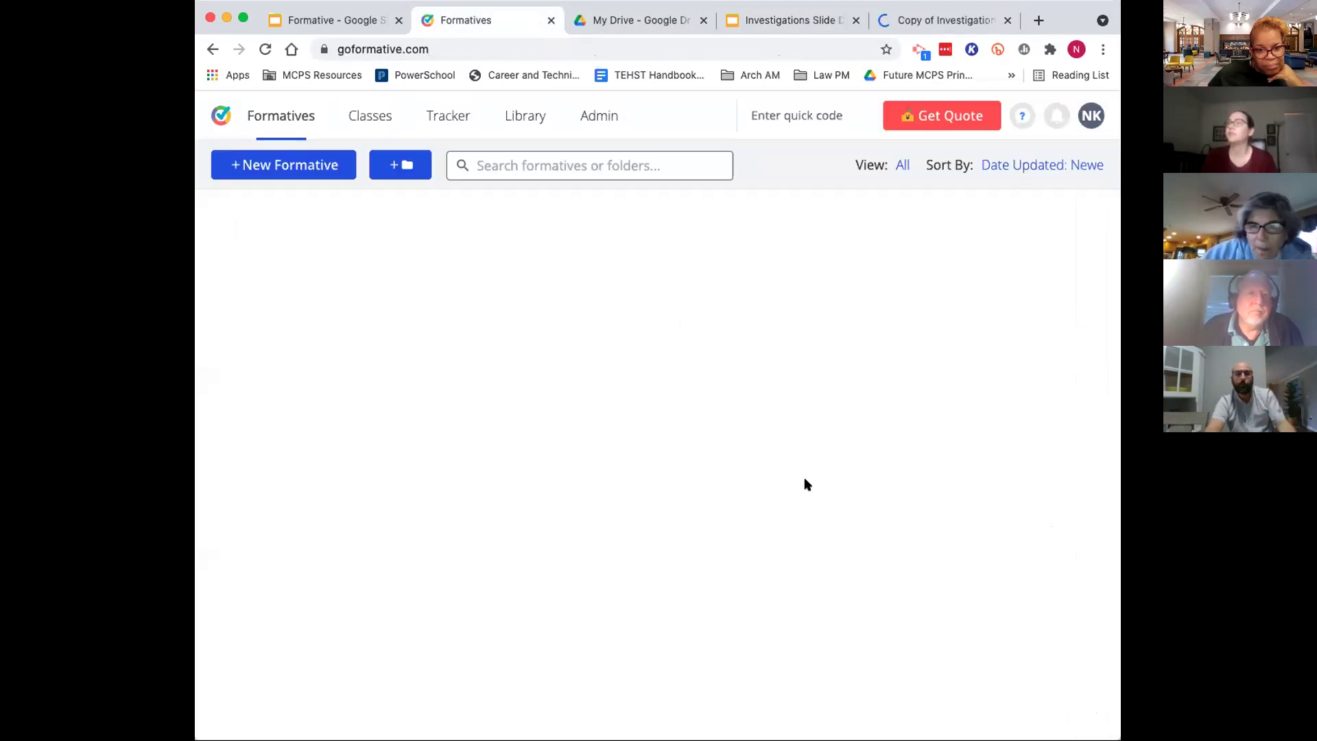
pyautogui.click(300, 165)
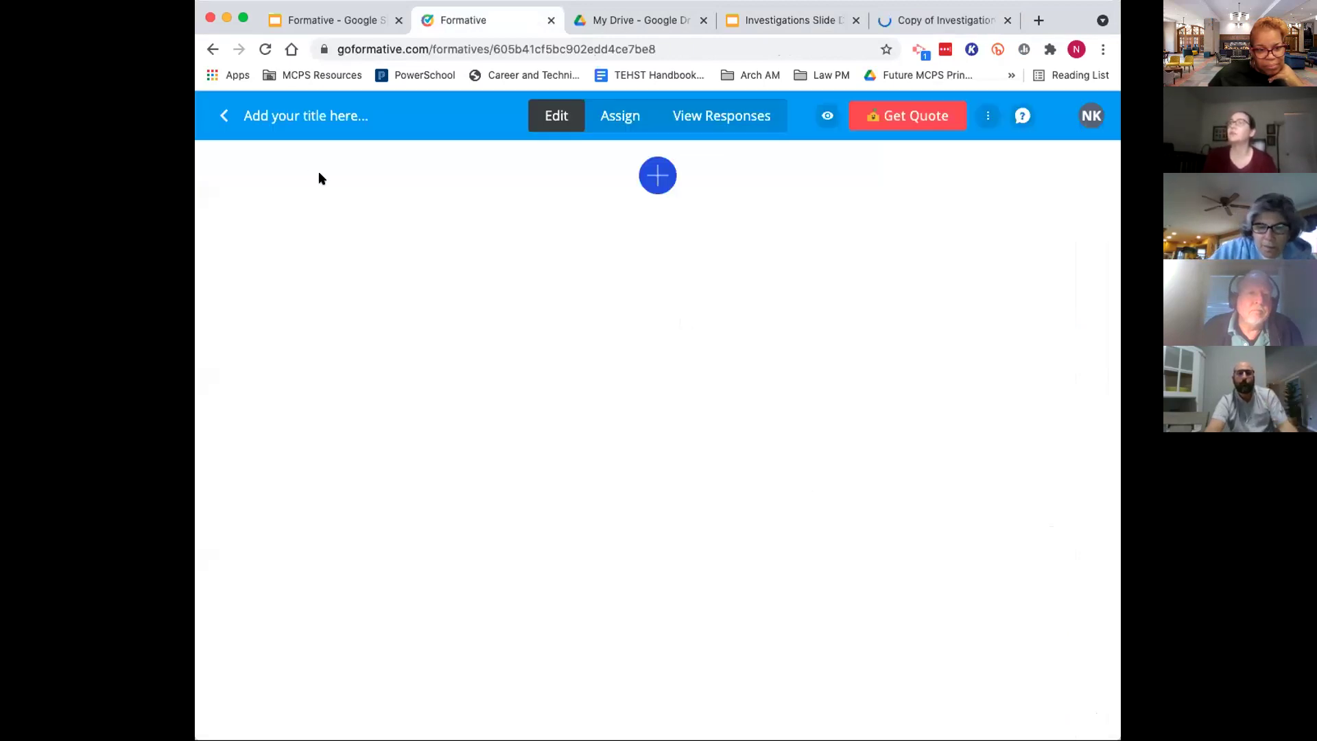
pyautogui.click(656, 175)
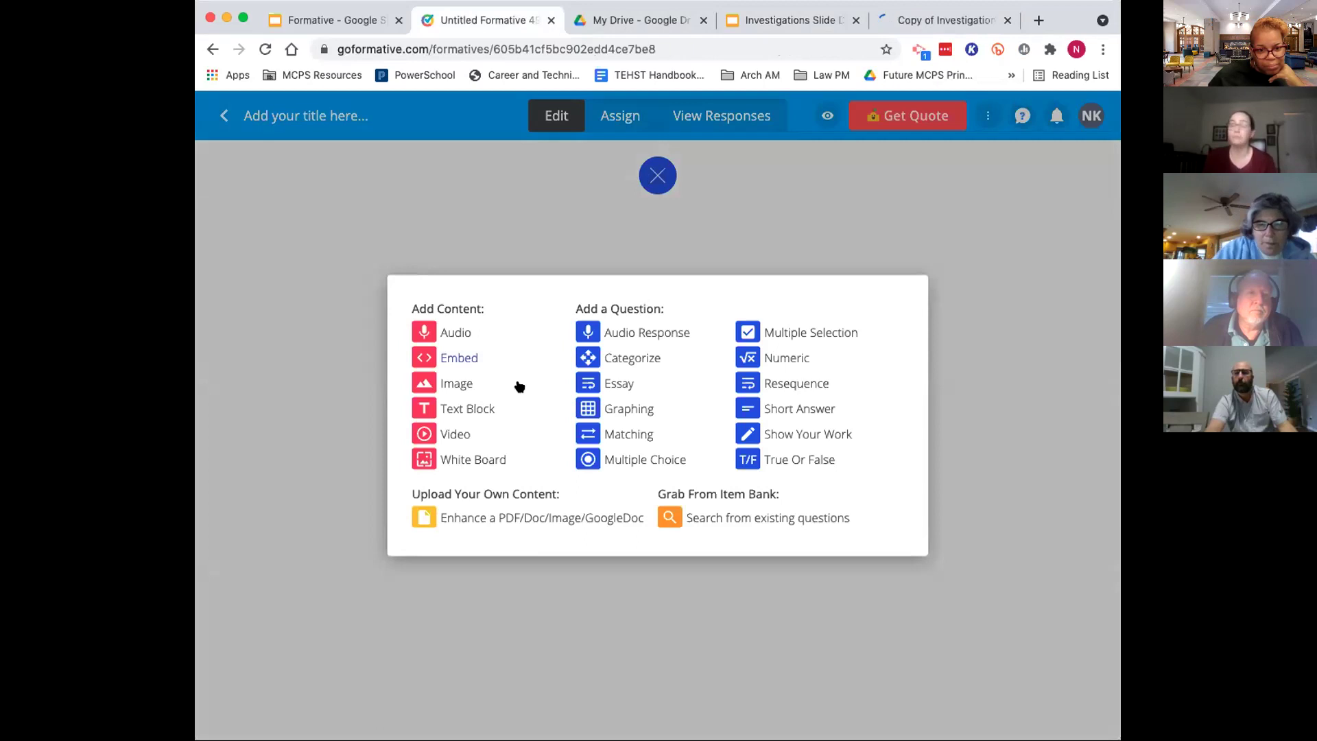
pyautogui.click(497, 517)
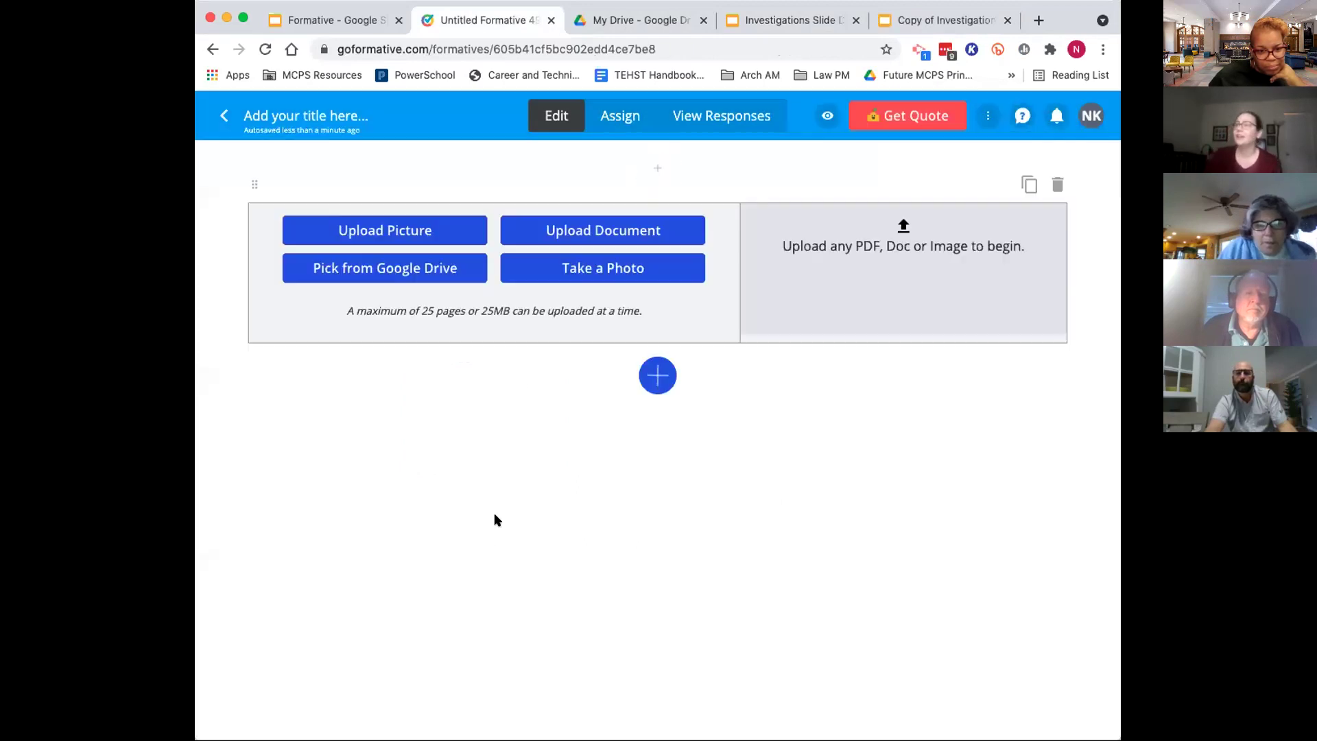
# Import the Copy of Investigations Slide Deck presentation from Google Drive into the empty enhance-content block
pyautogui.click(421, 265)
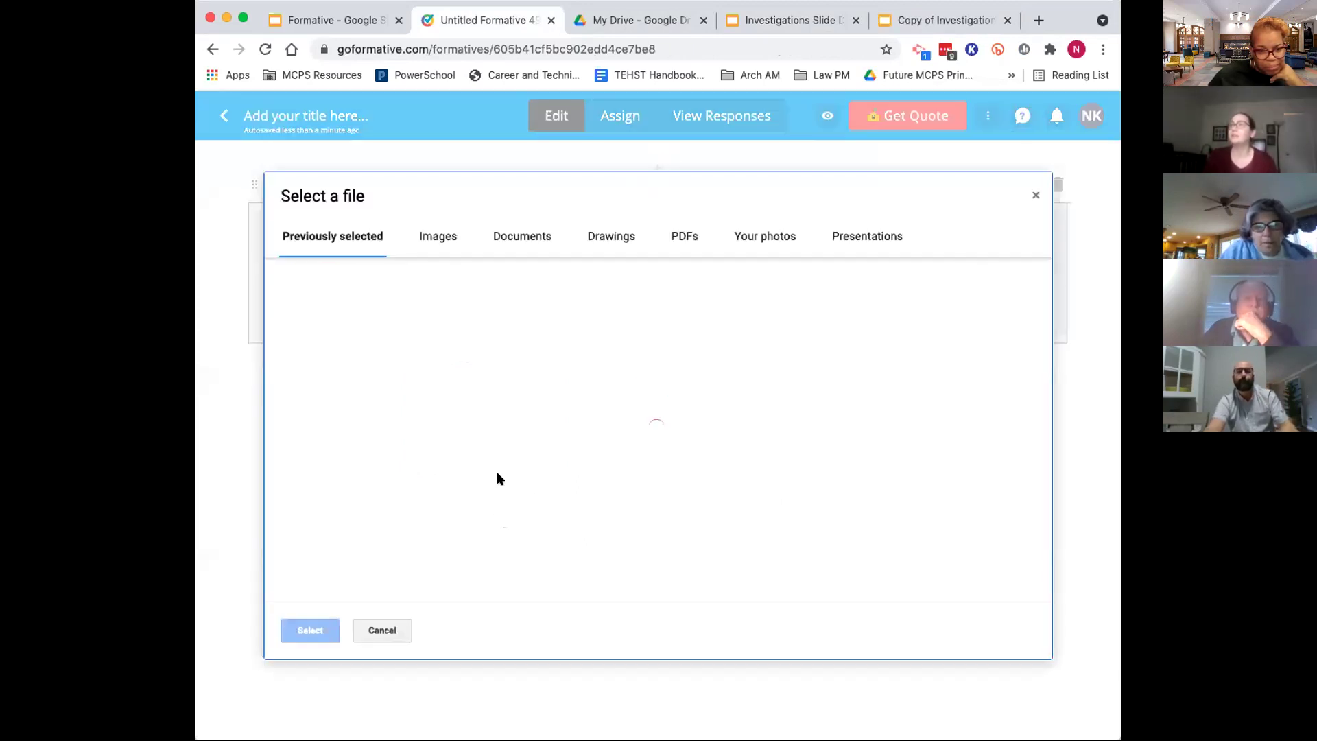
pyautogui.click(849, 241)
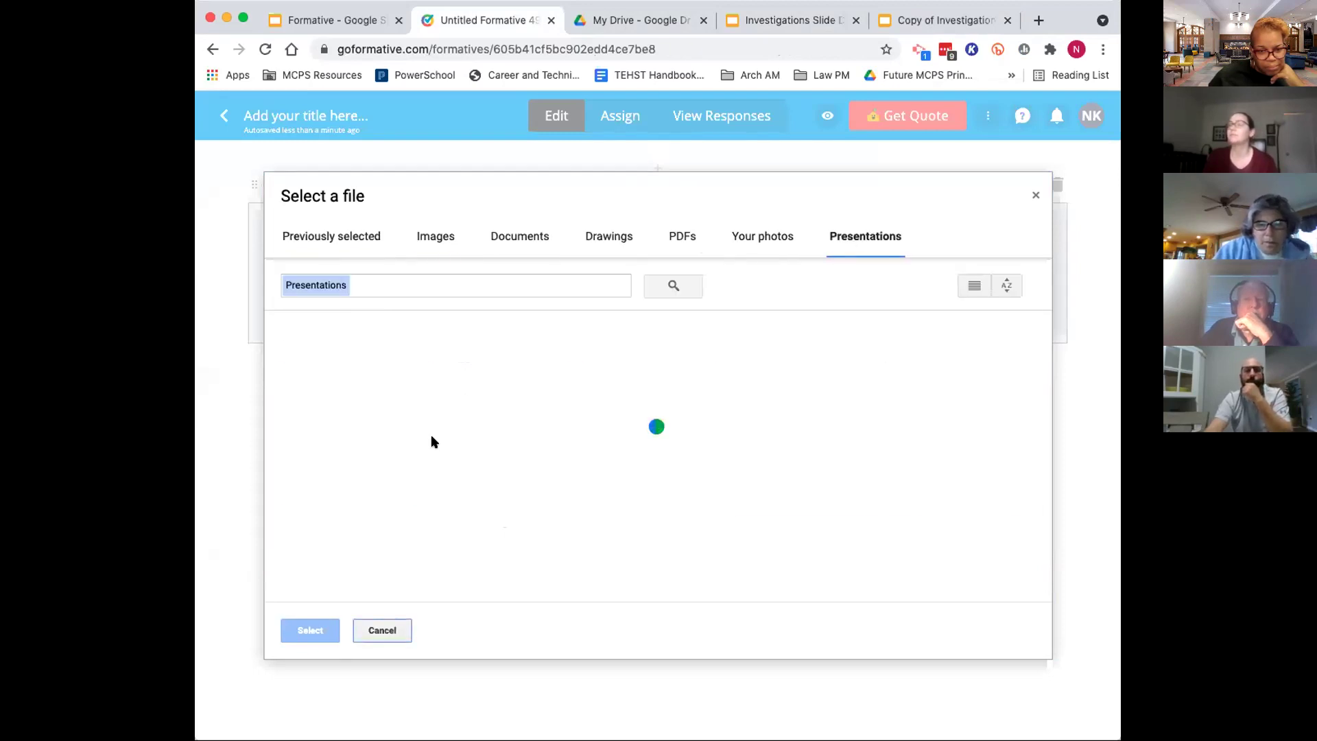
pyautogui.click(368, 496)
pyautogui.click(297, 637)
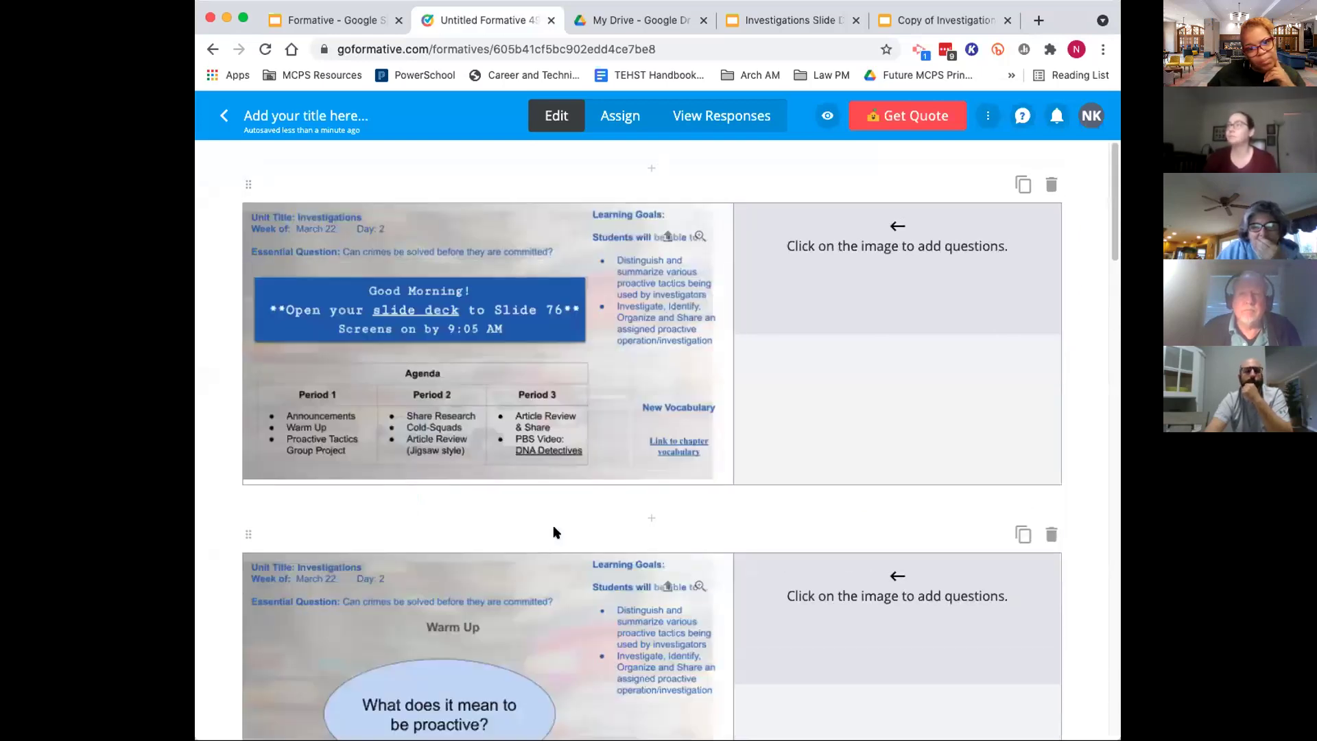
# Add an Audio Response question on the Warm Up slide's speech bubble asking "Let me hear your voice, what does proactive mean?"
pyautogui.scroll(-5, 452, 632)
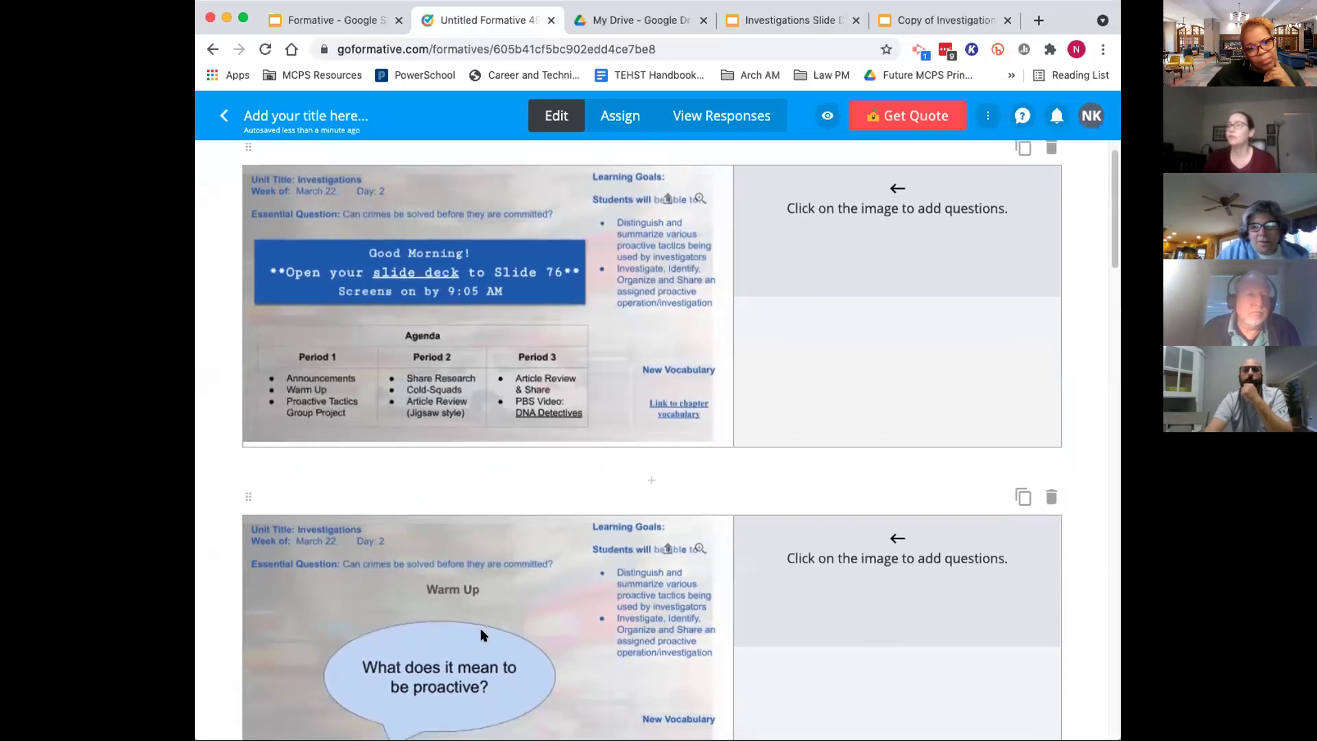
pyautogui.scroll(-1, 477, 661)
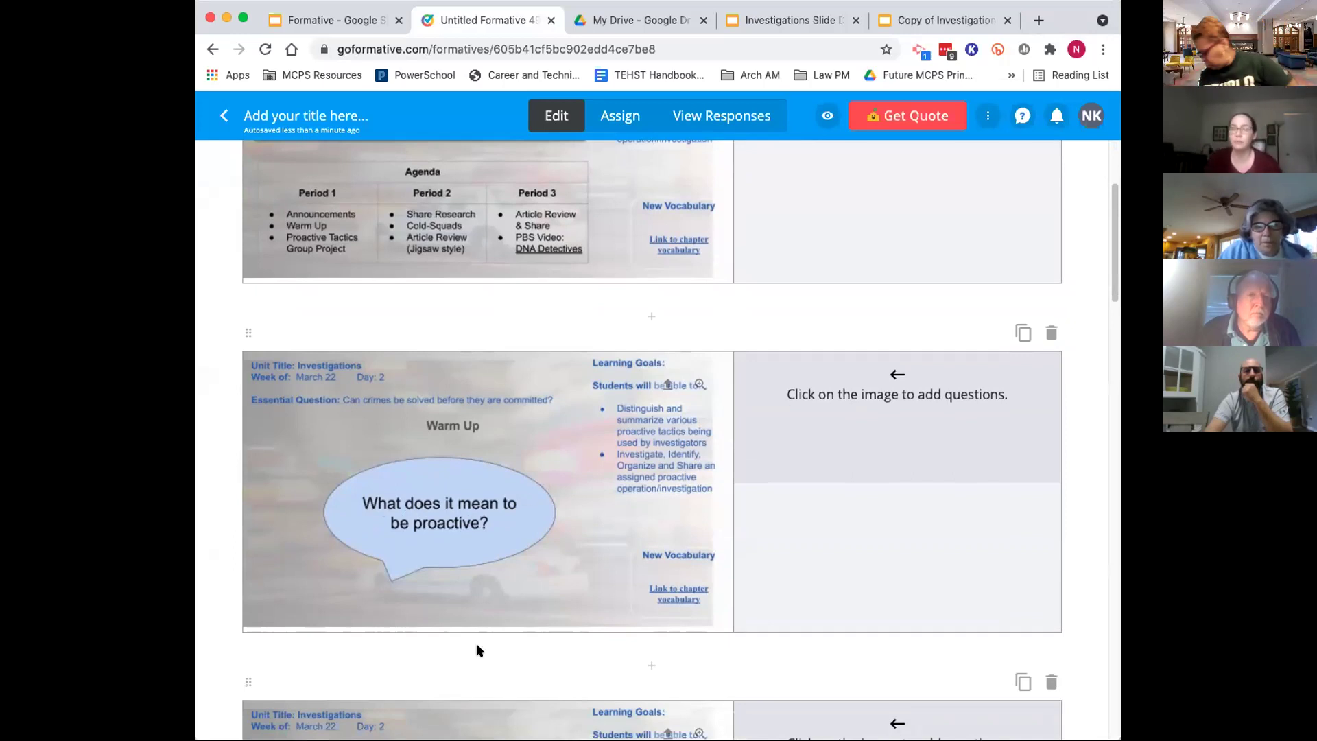
pyautogui.click(447, 526)
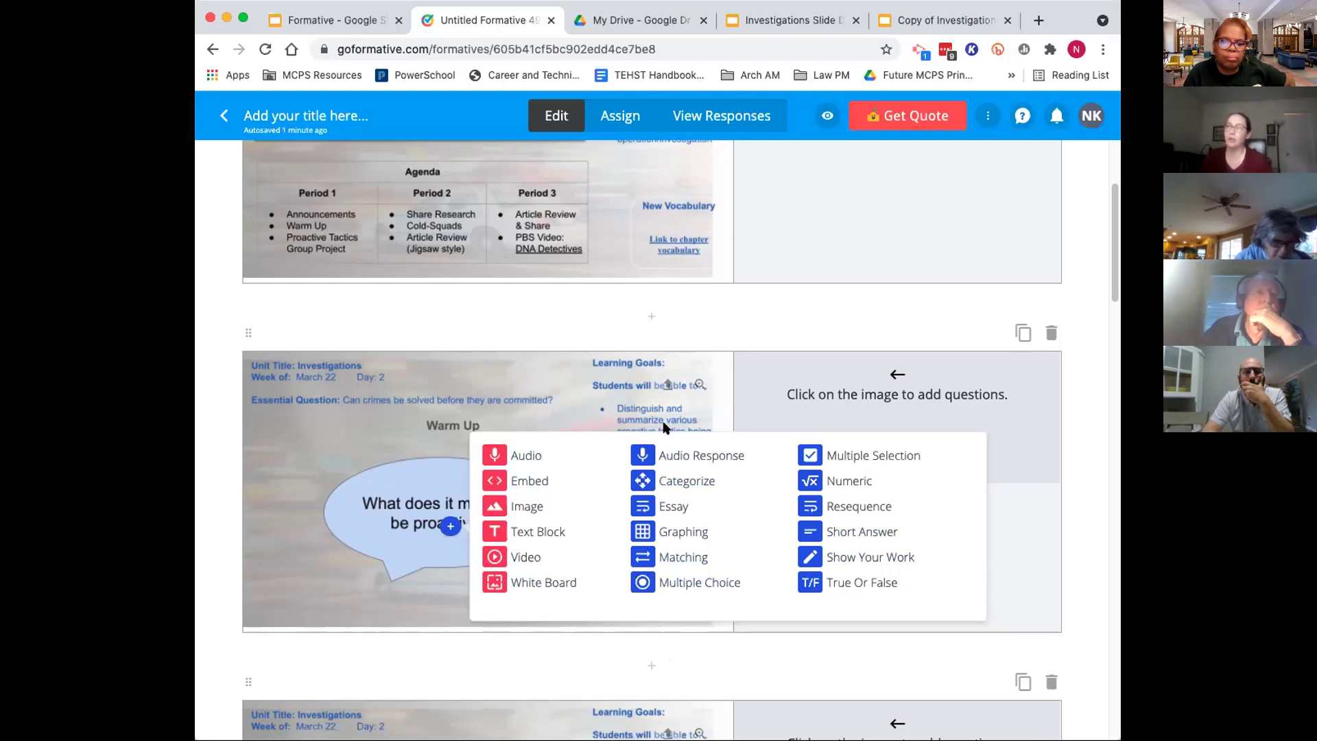
pyautogui.click(691, 457)
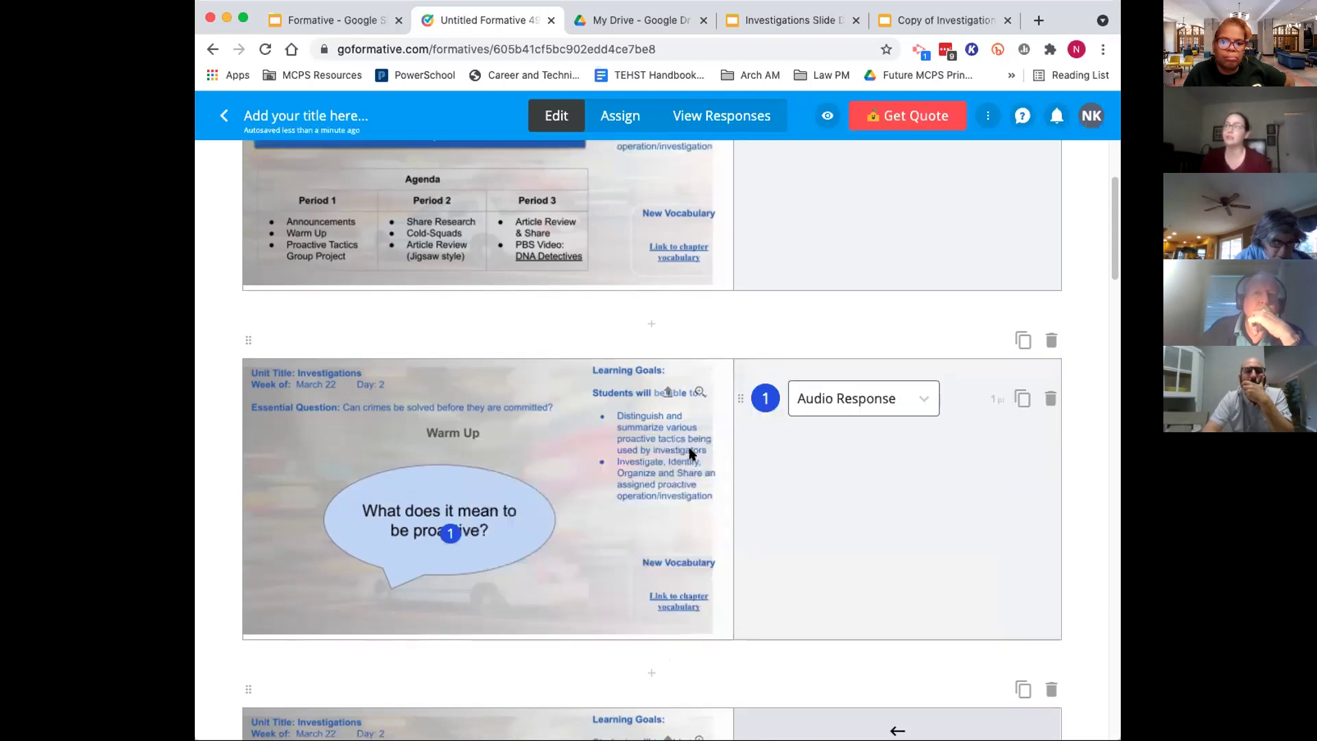
pyautogui.click(789, 487)
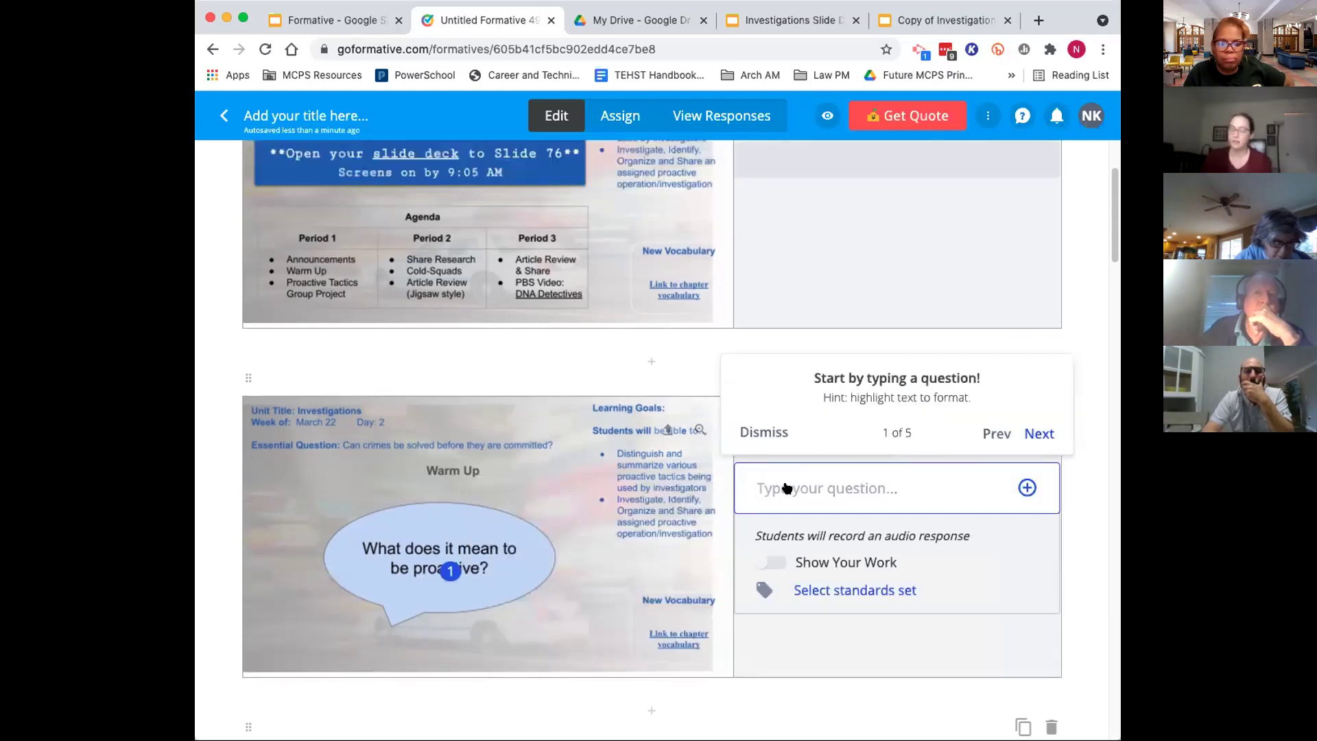
pyautogui.write('Let me hear your ')
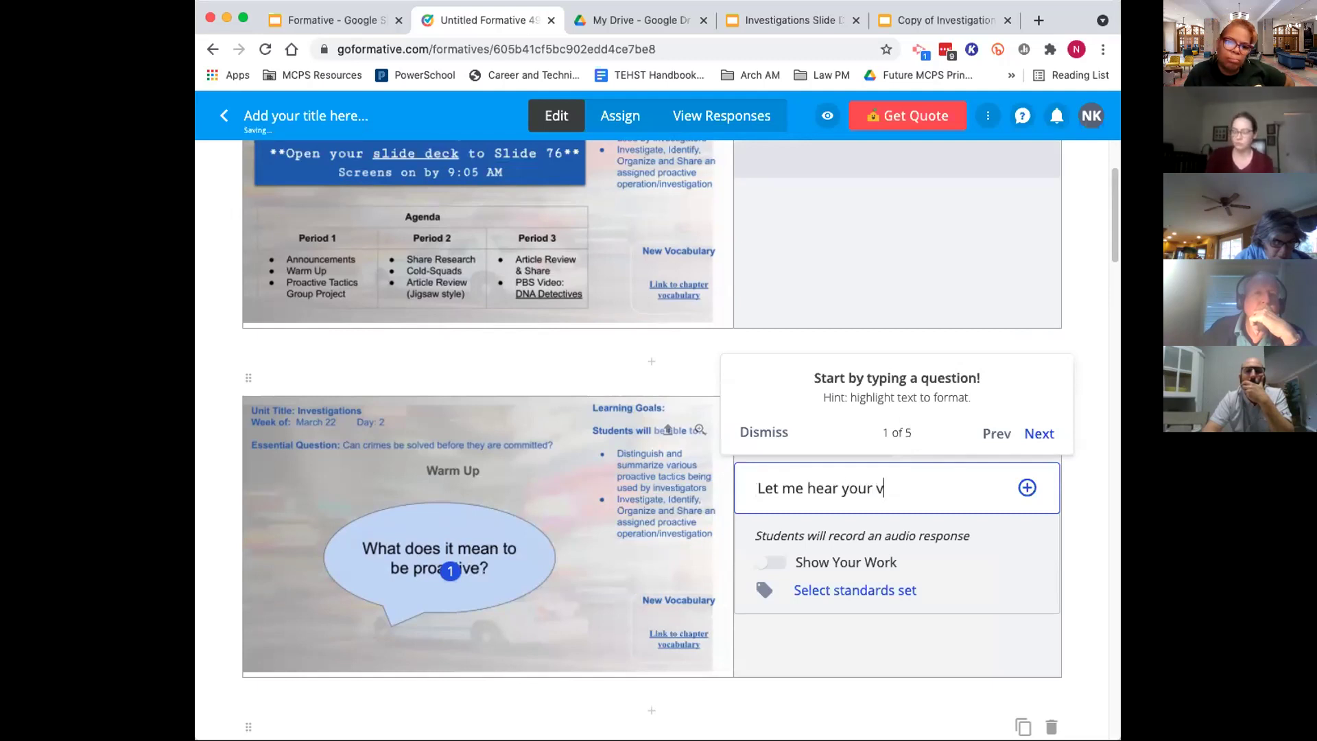
pyautogui.write('voice, what does pr')
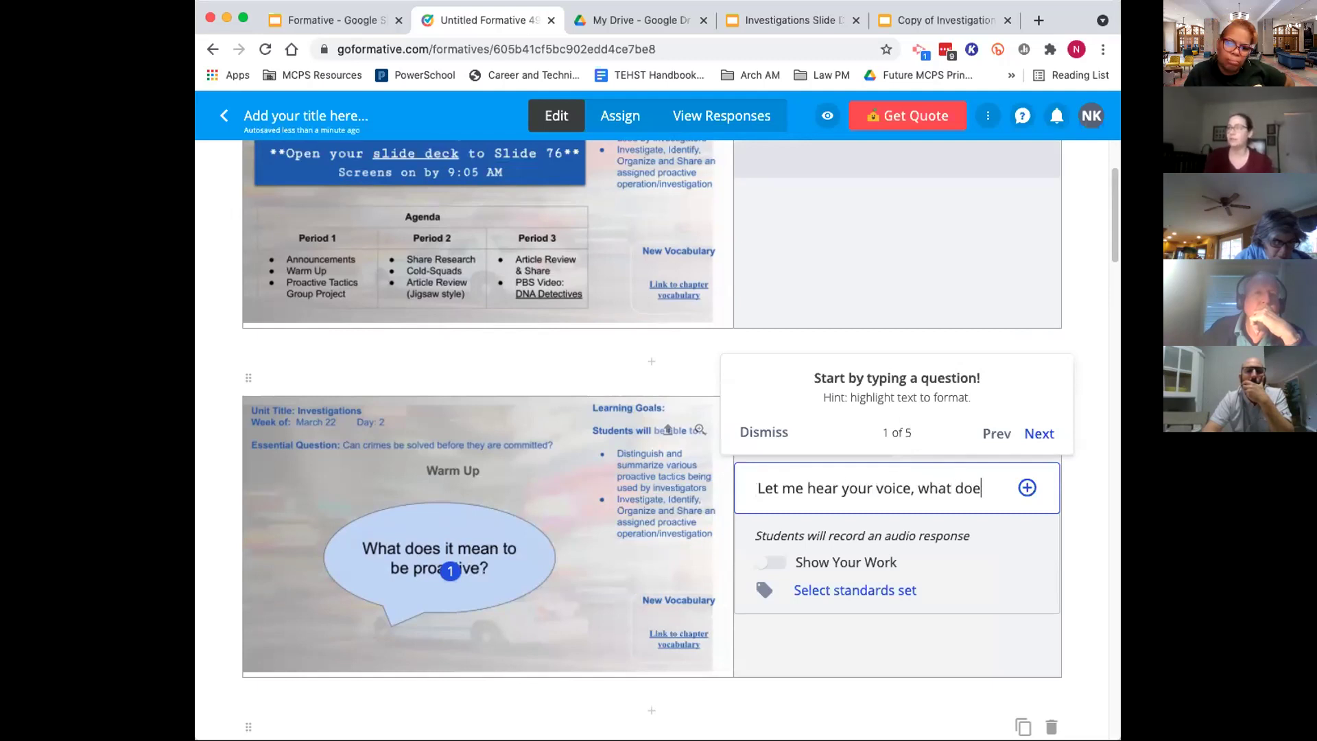
pyautogui.write('tiv')
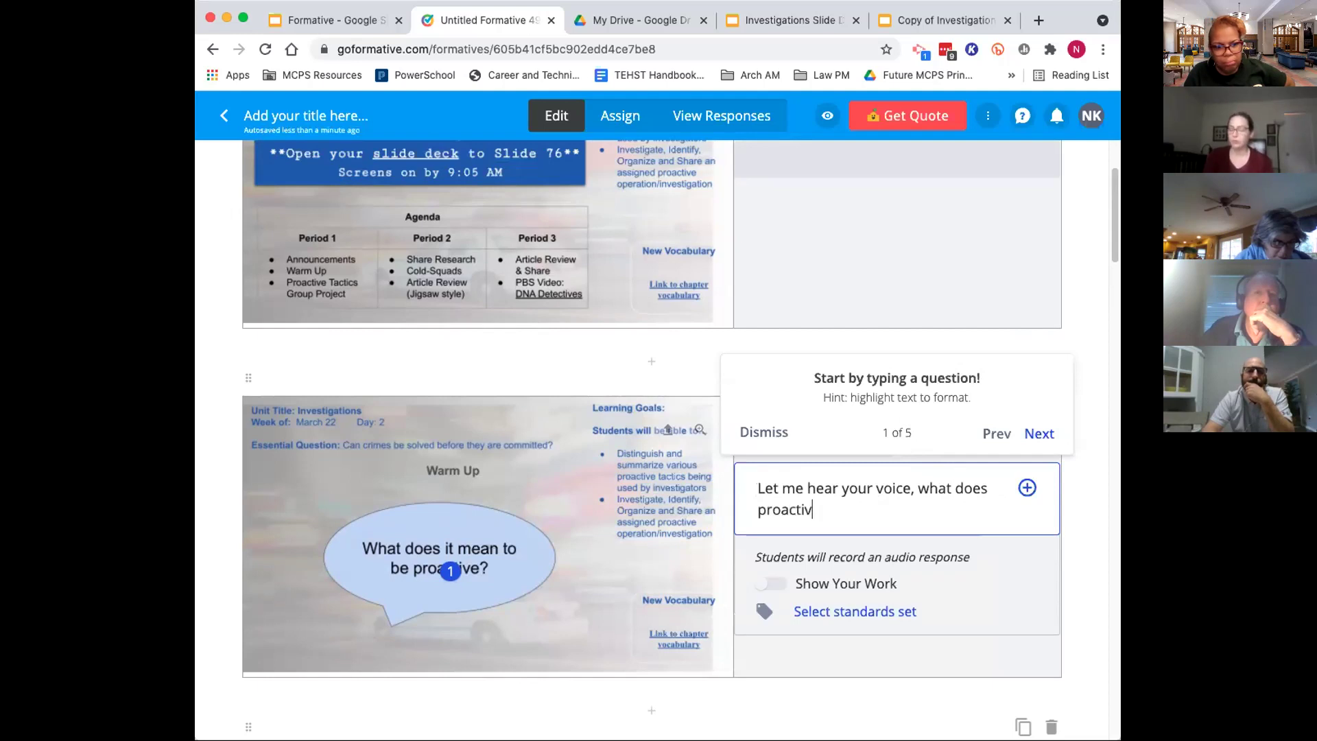
pyautogui.write('e mean?')
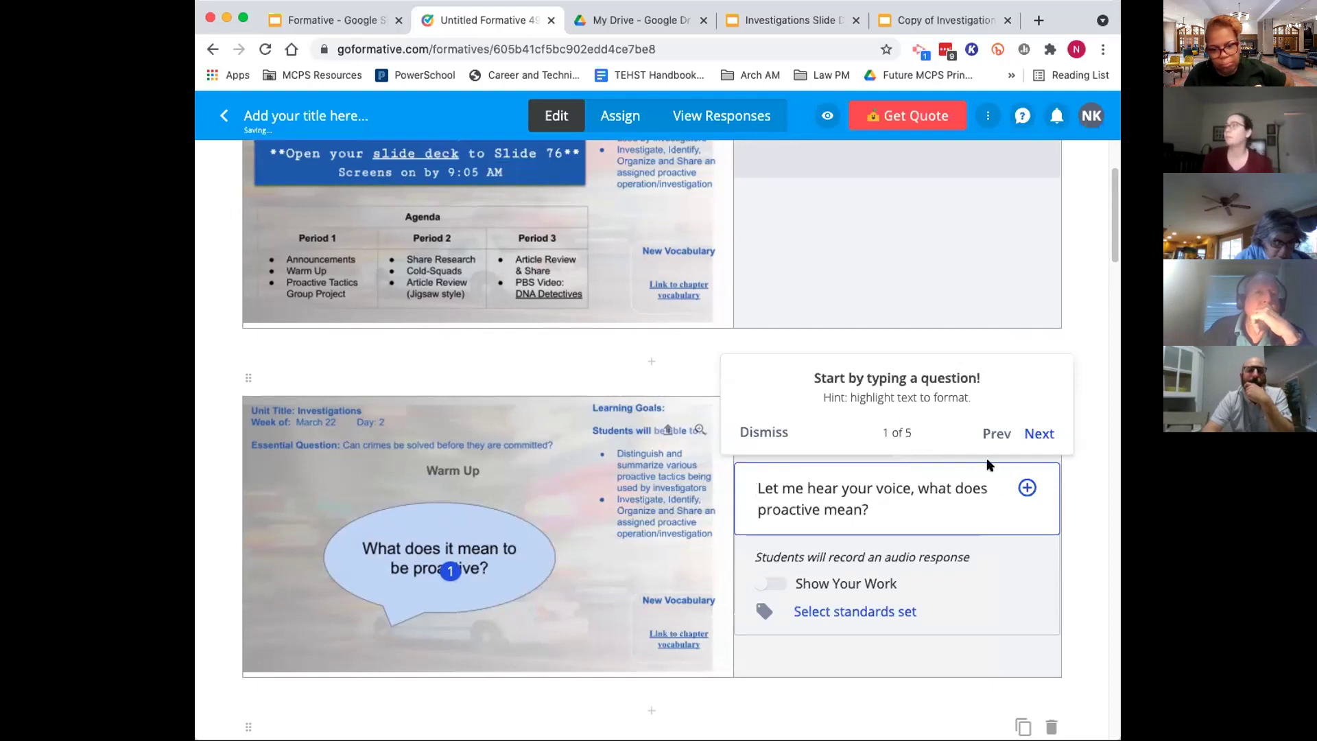
# Go through the guided tips on point values, standards and image or math blocks, and close them
pyautogui.click(1037, 433)
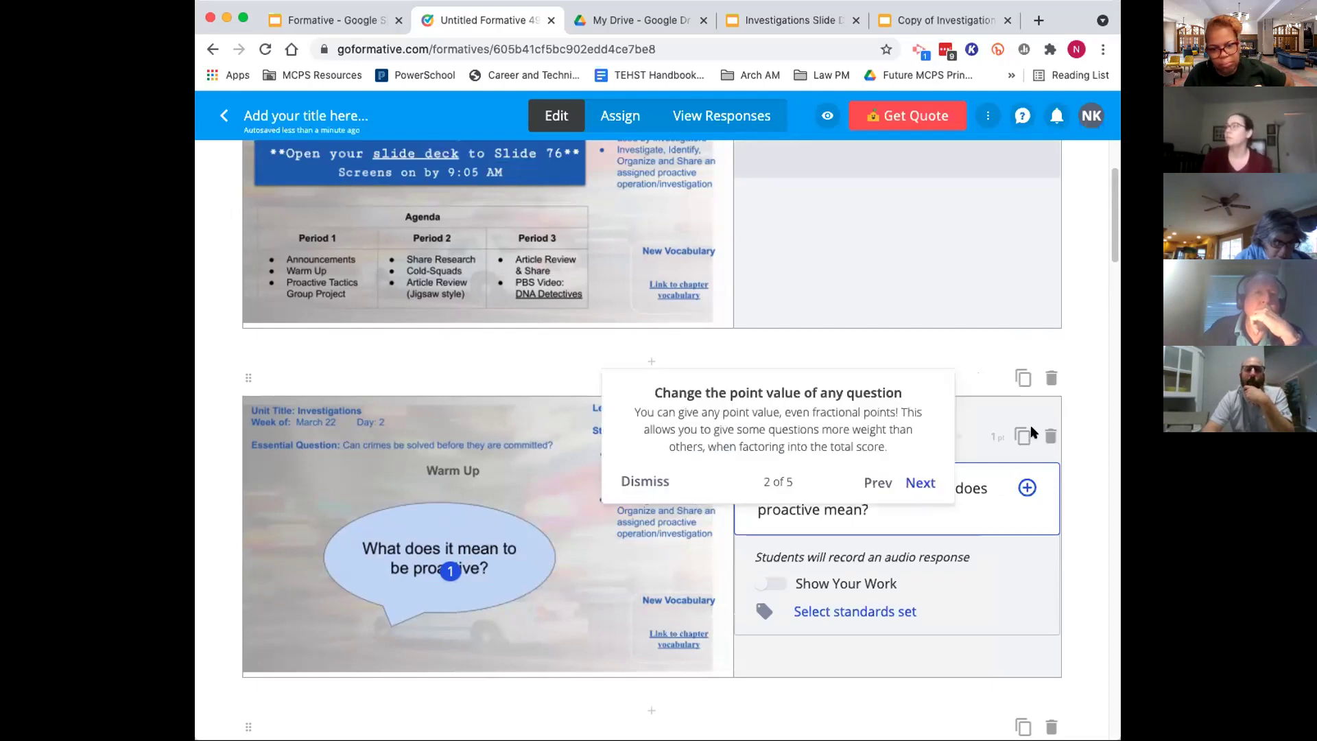
pyautogui.click(919, 484)
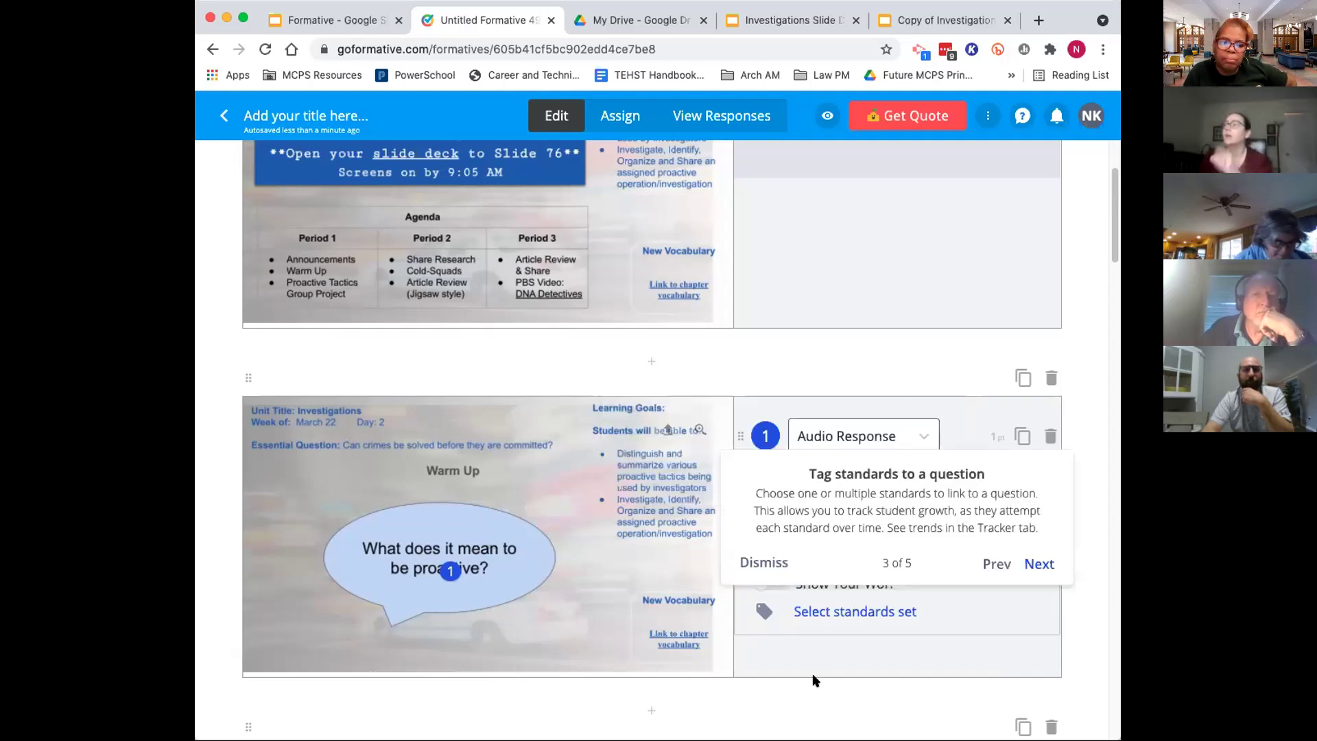
pyautogui.click(1038, 561)
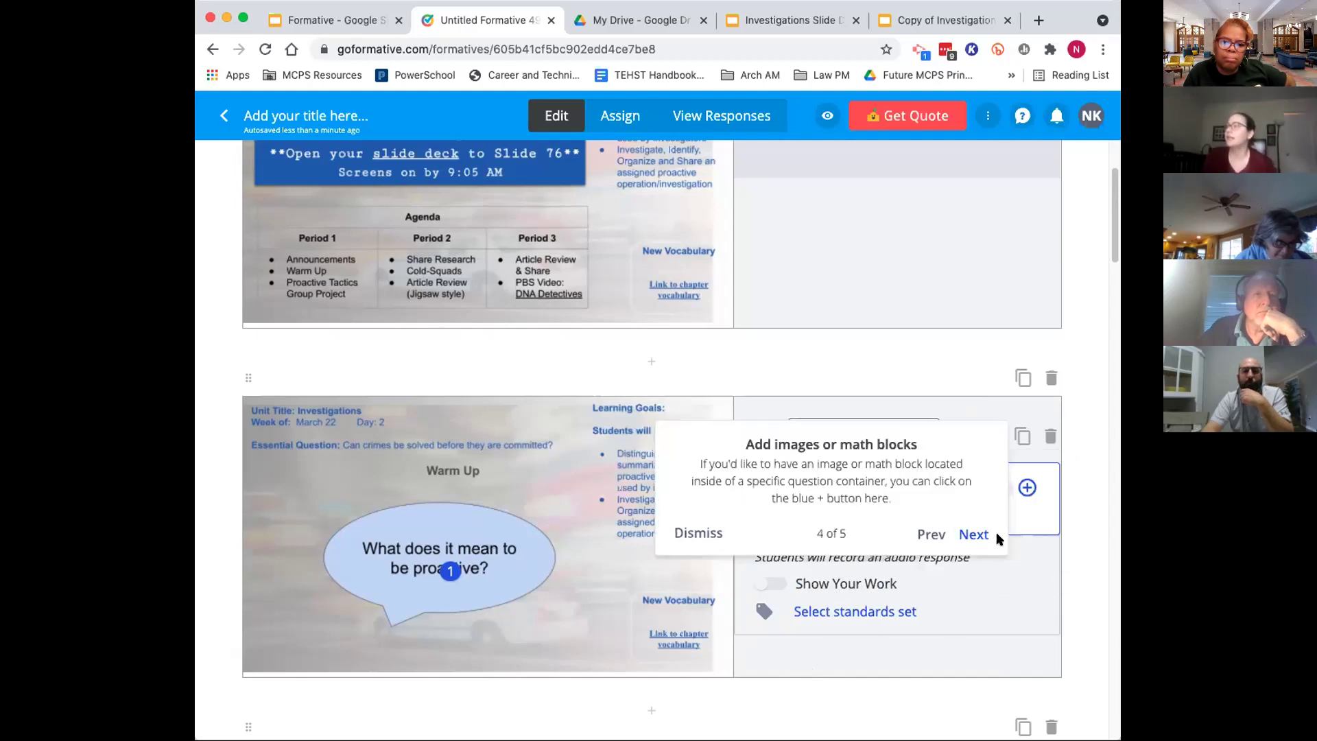
pyautogui.click(698, 538)
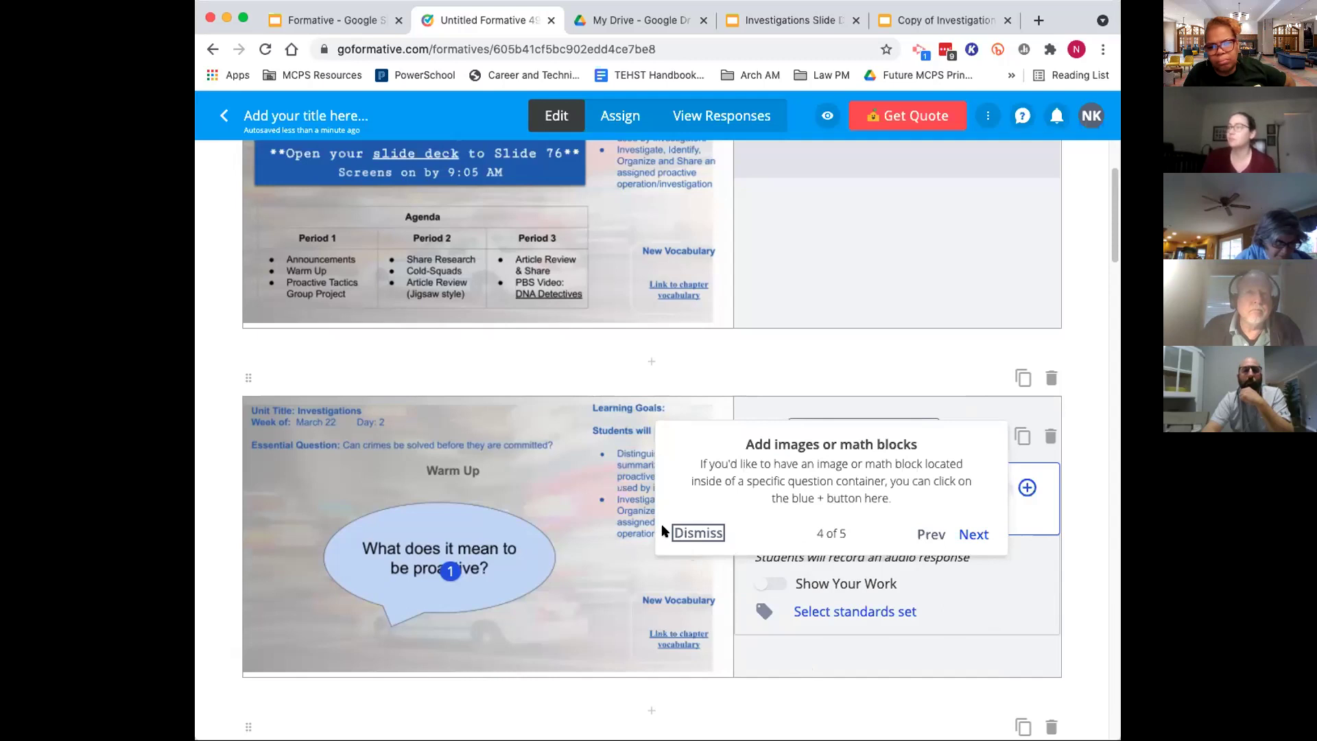
pyautogui.click(684, 400)
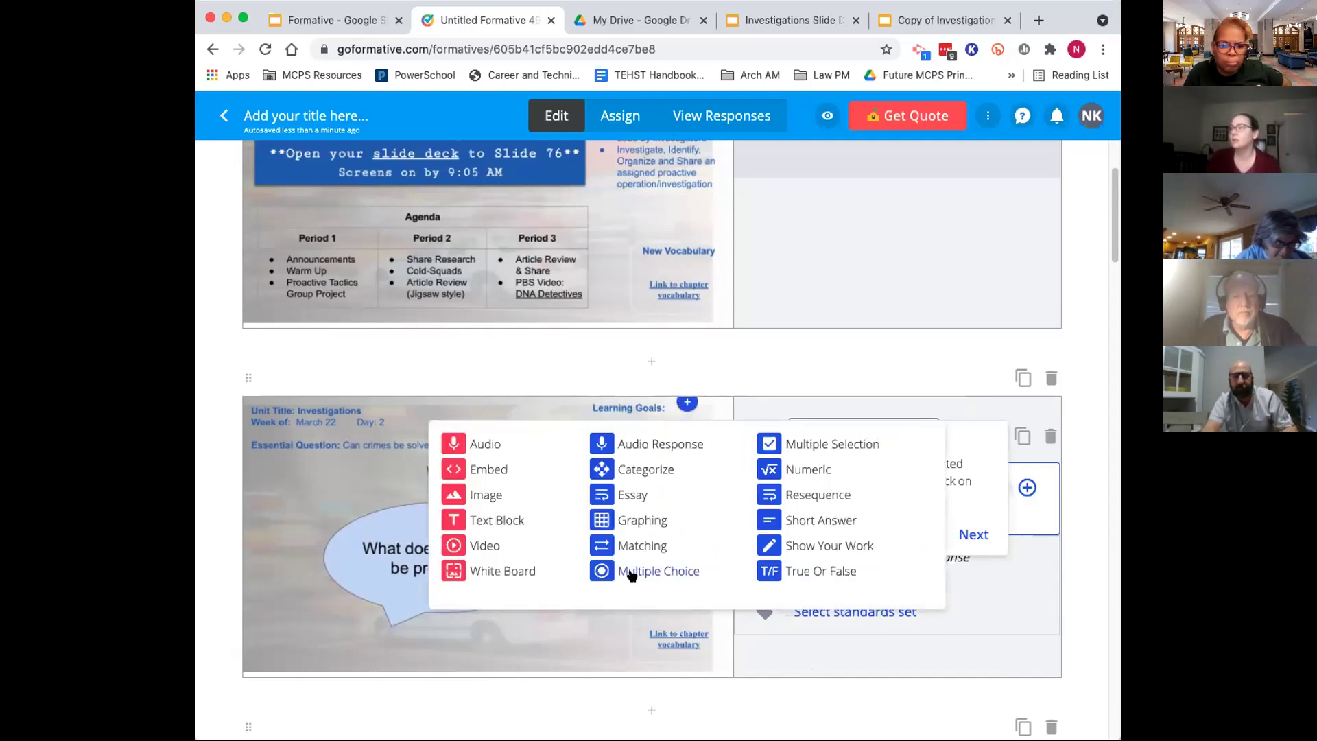
pyautogui.click(576, 649)
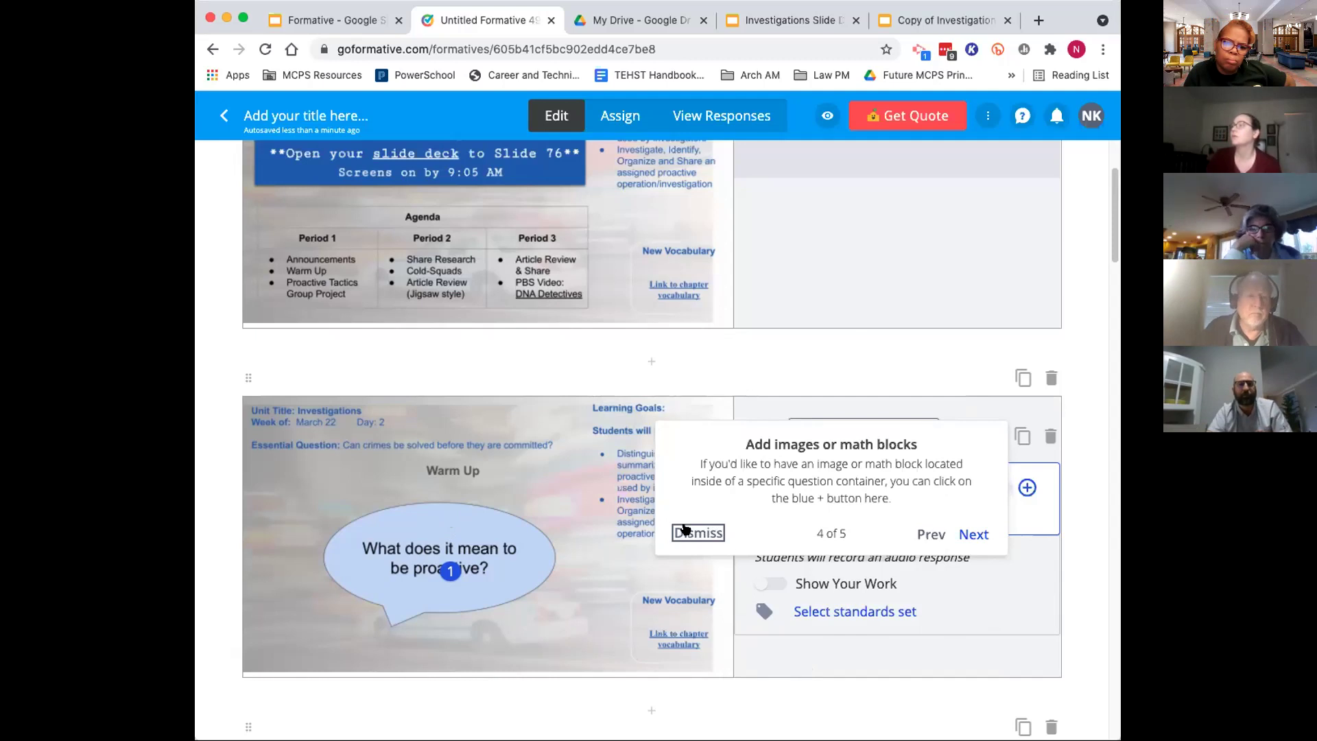
pyautogui.moveTo(692, 442); pyautogui.dragTo(909, 504)
pyautogui.click(991, 657)
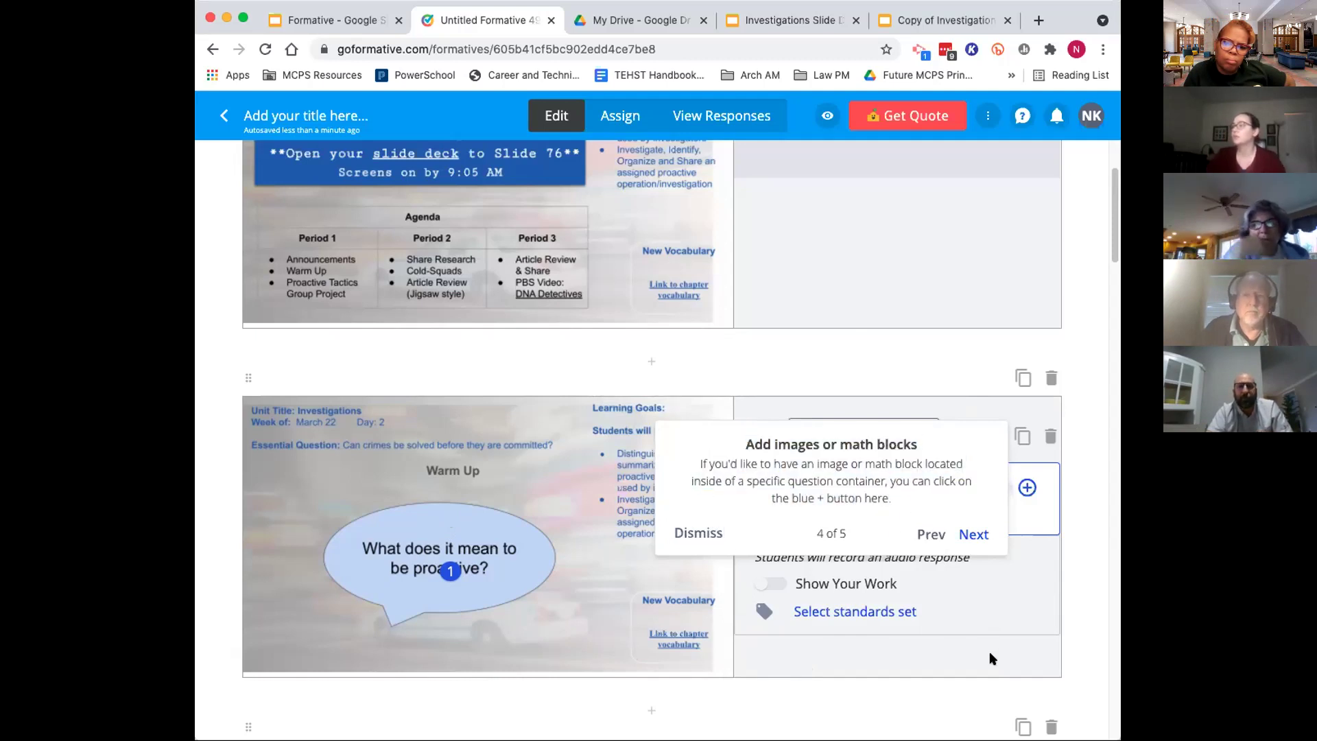
pyautogui.click(680, 536)
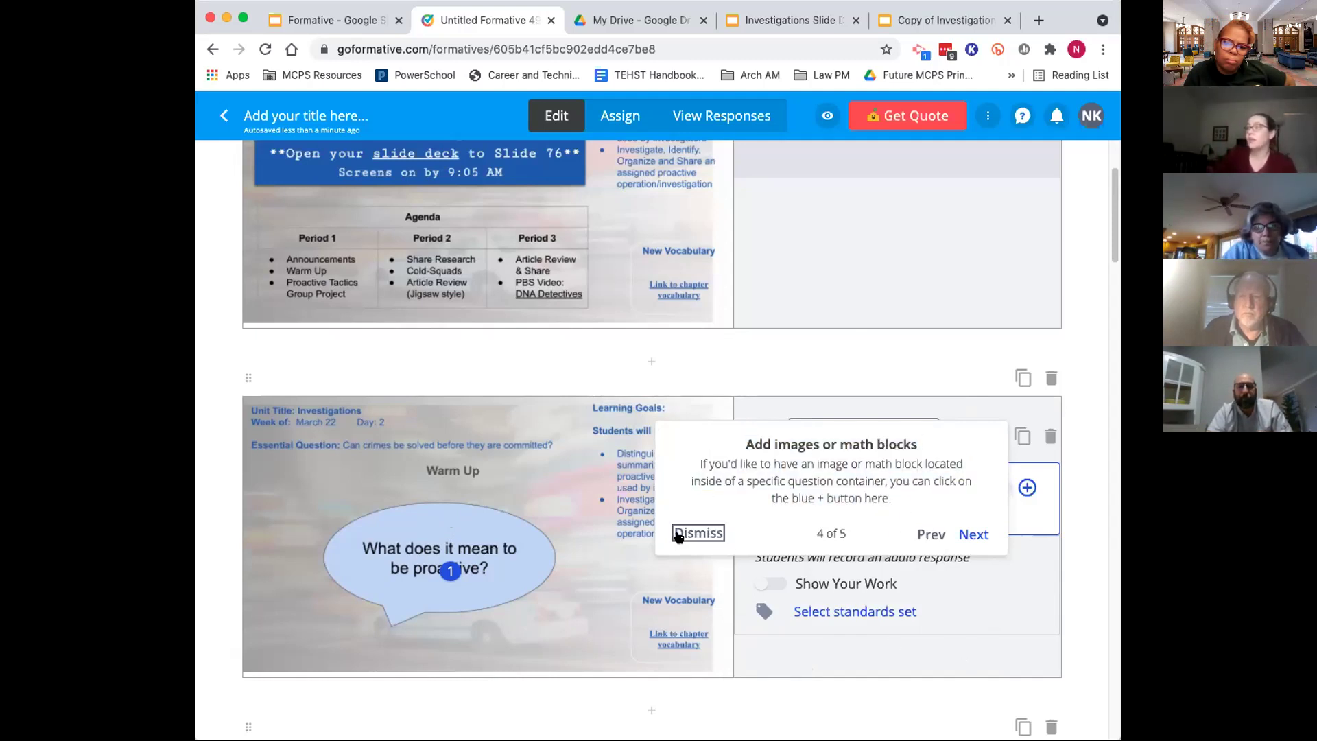
pyautogui.click(975, 531)
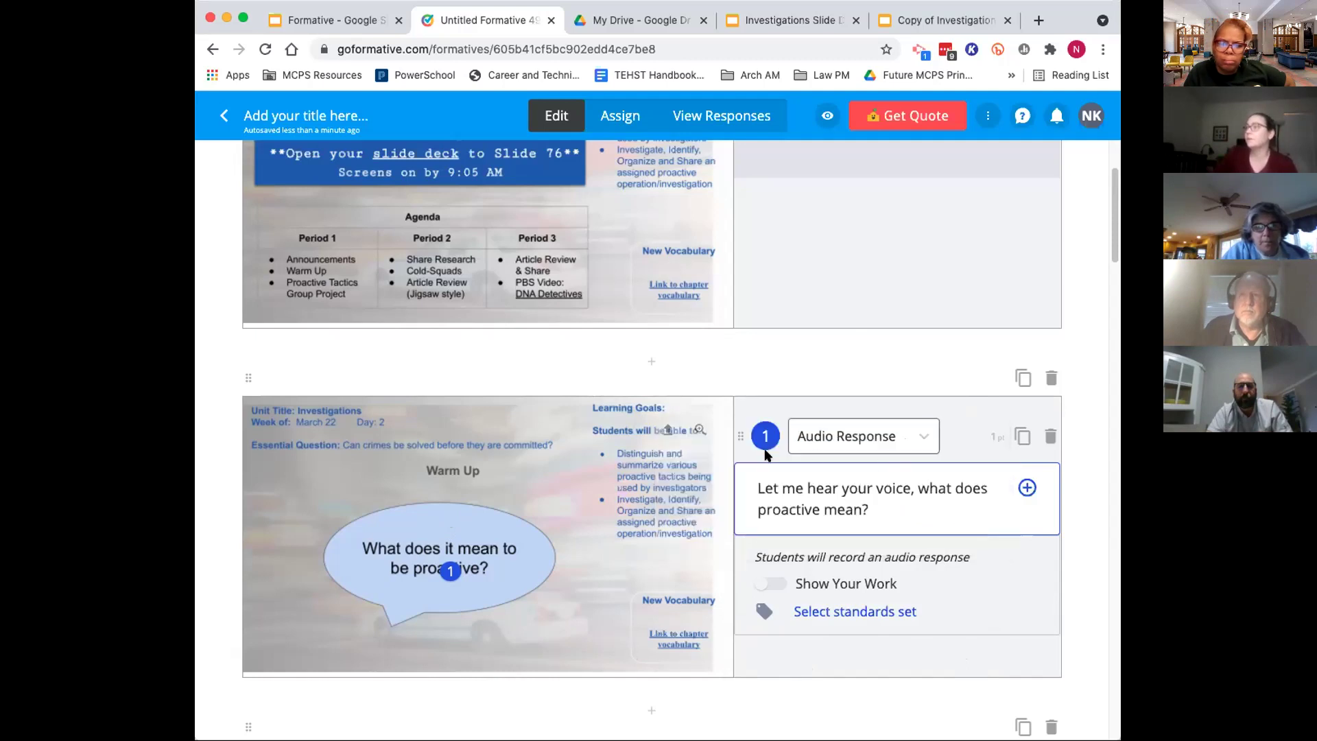
# Add a Multiple Selection question to the Warm Up slide as a trial and delete it again
pyautogui.click(829, 442)
pyautogui.click(829, 442)
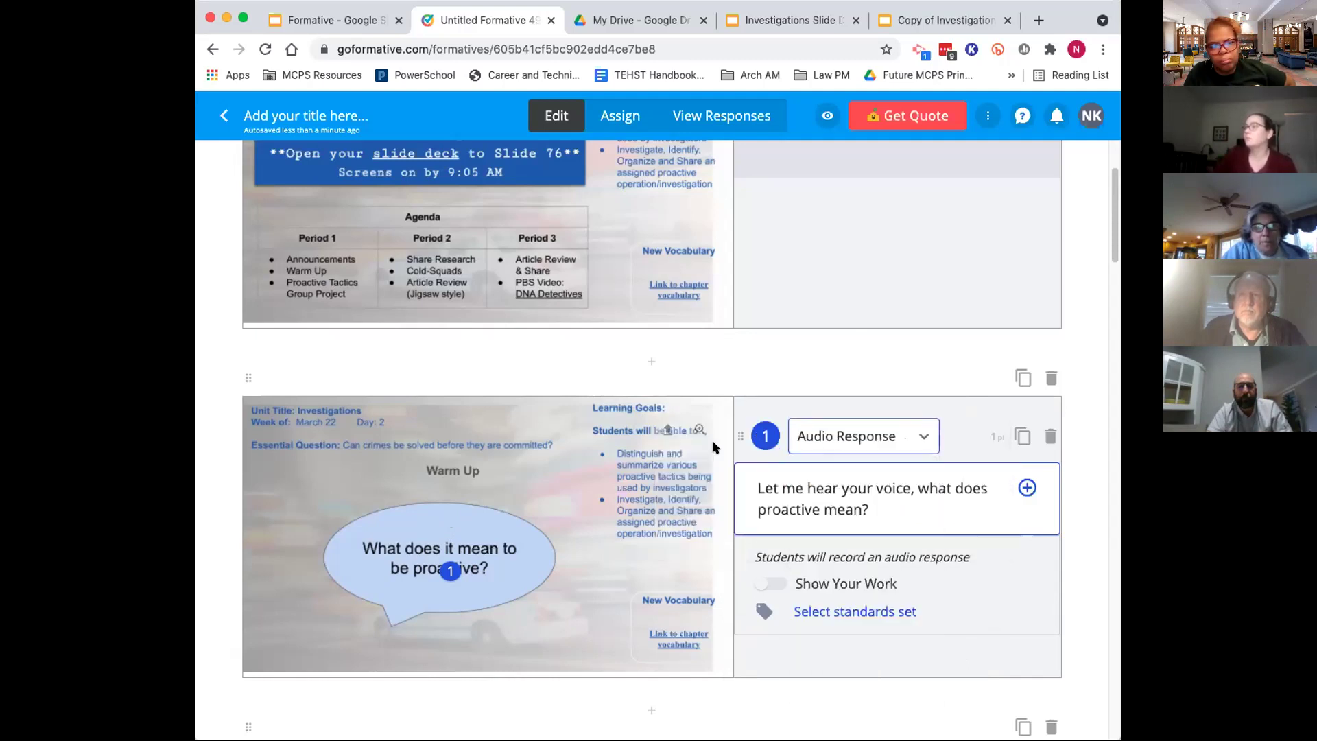
pyautogui.click(532, 568)
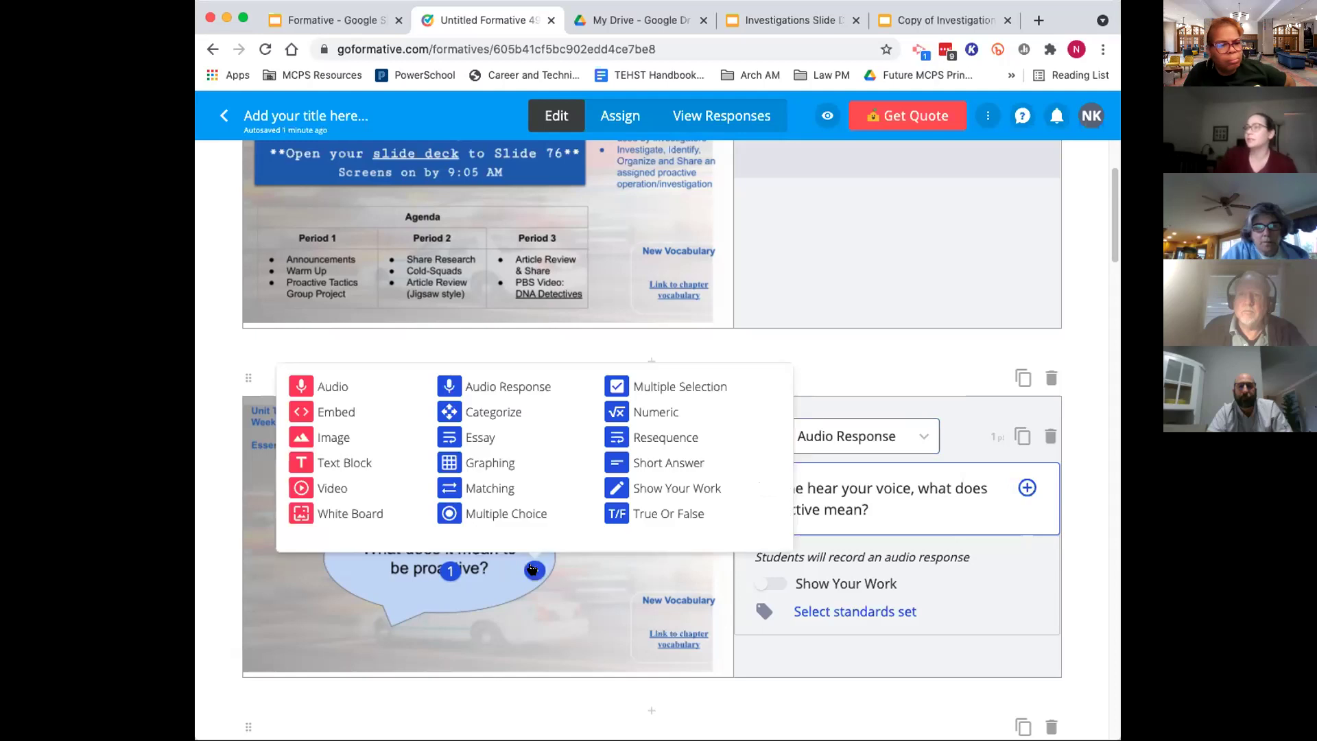
pyautogui.click(630, 385)
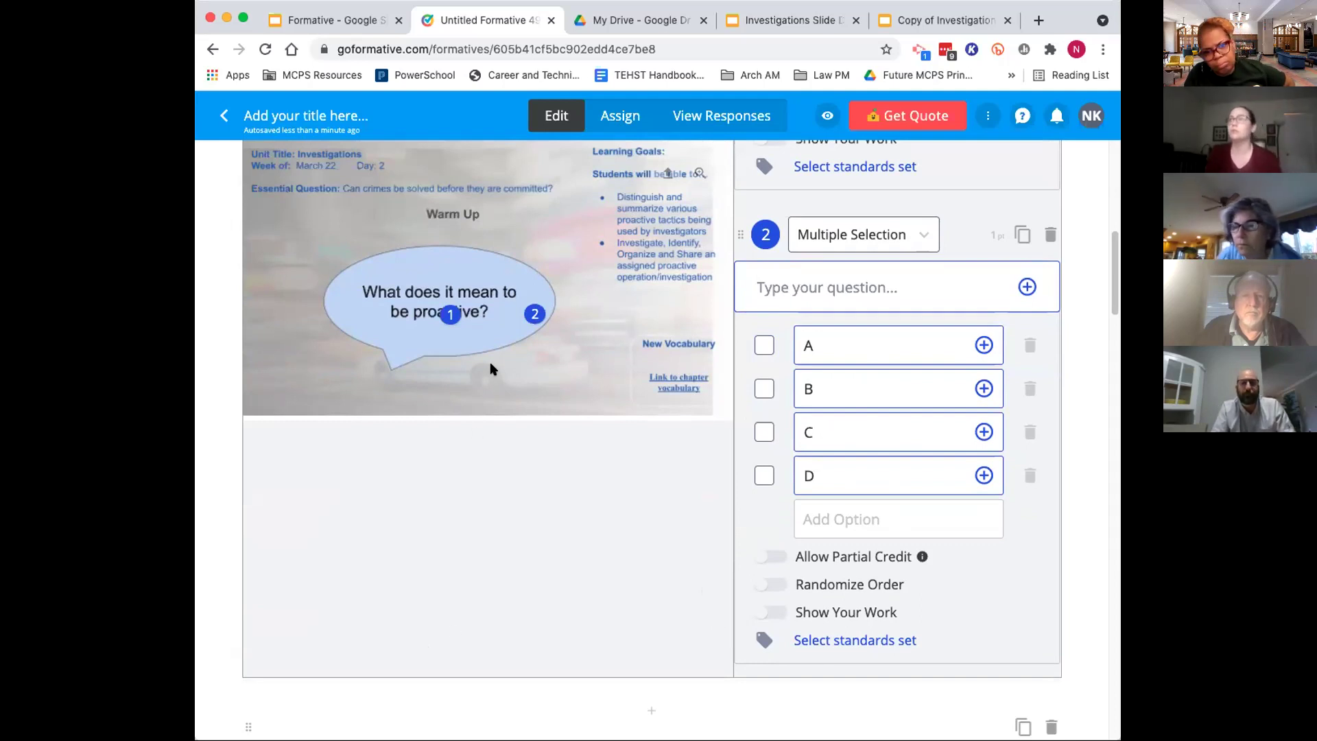
pyautogui.click(1049, 234)
pyautogui.click(636, 452)
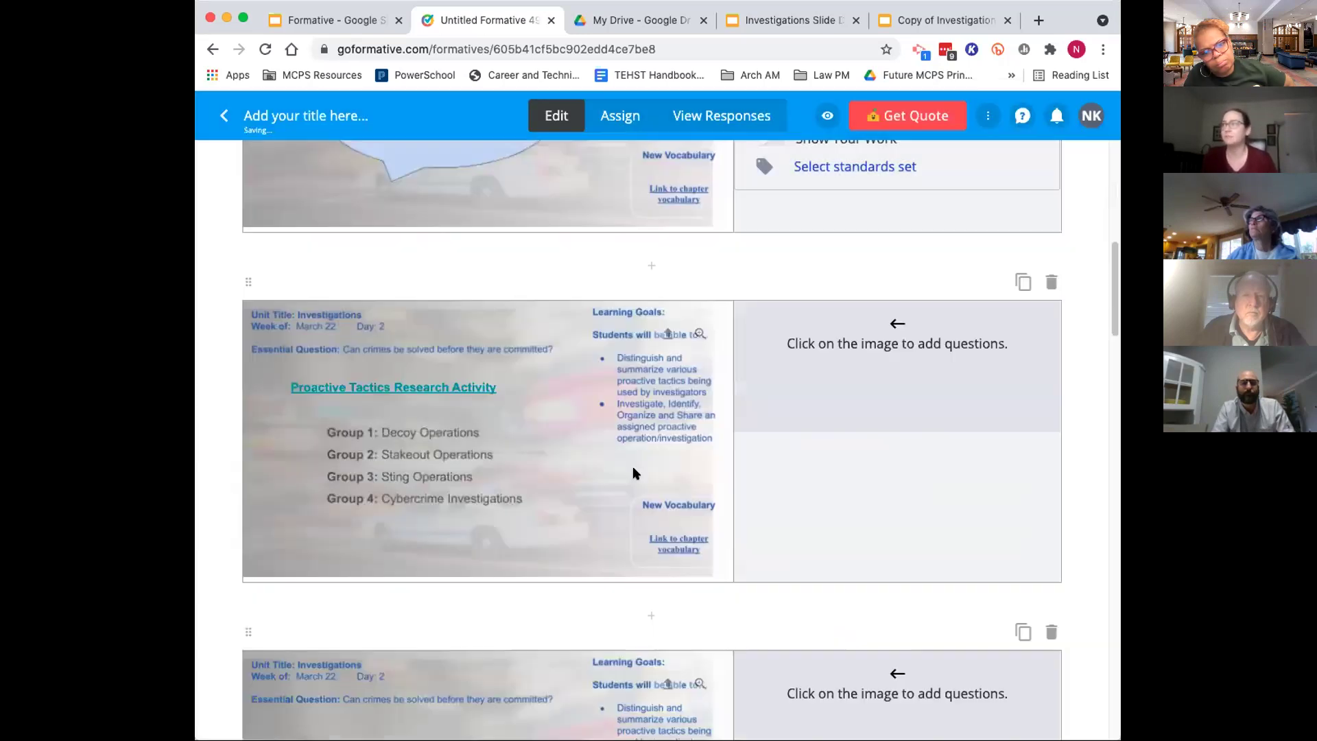
# Add a Short Answer question to the Warm Up slide asking "What does proactive mean?"
pyautogui.scroll(5, 591, 492)
pyautogui.scroll(-4, 583, 542)
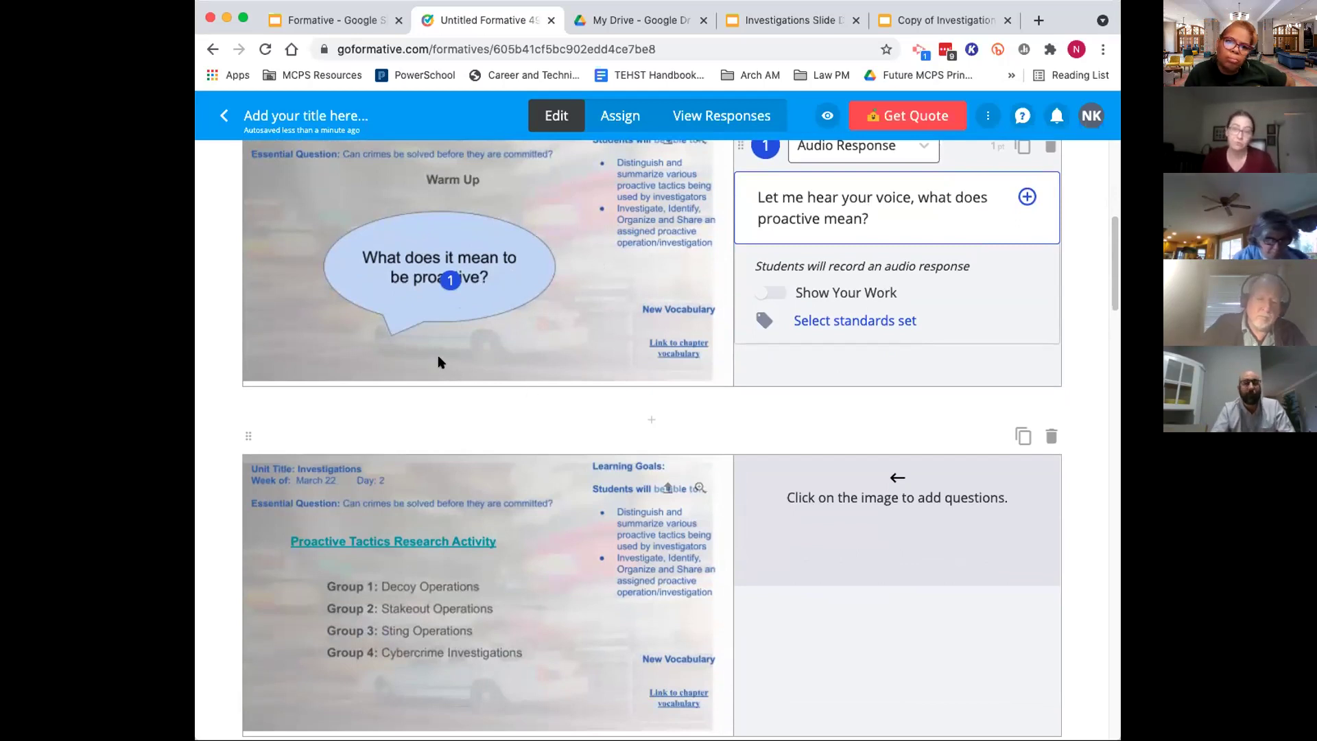
pyautogui.scroll(1, 488, 362)
pyautogui.scroll(3, 488, 362)
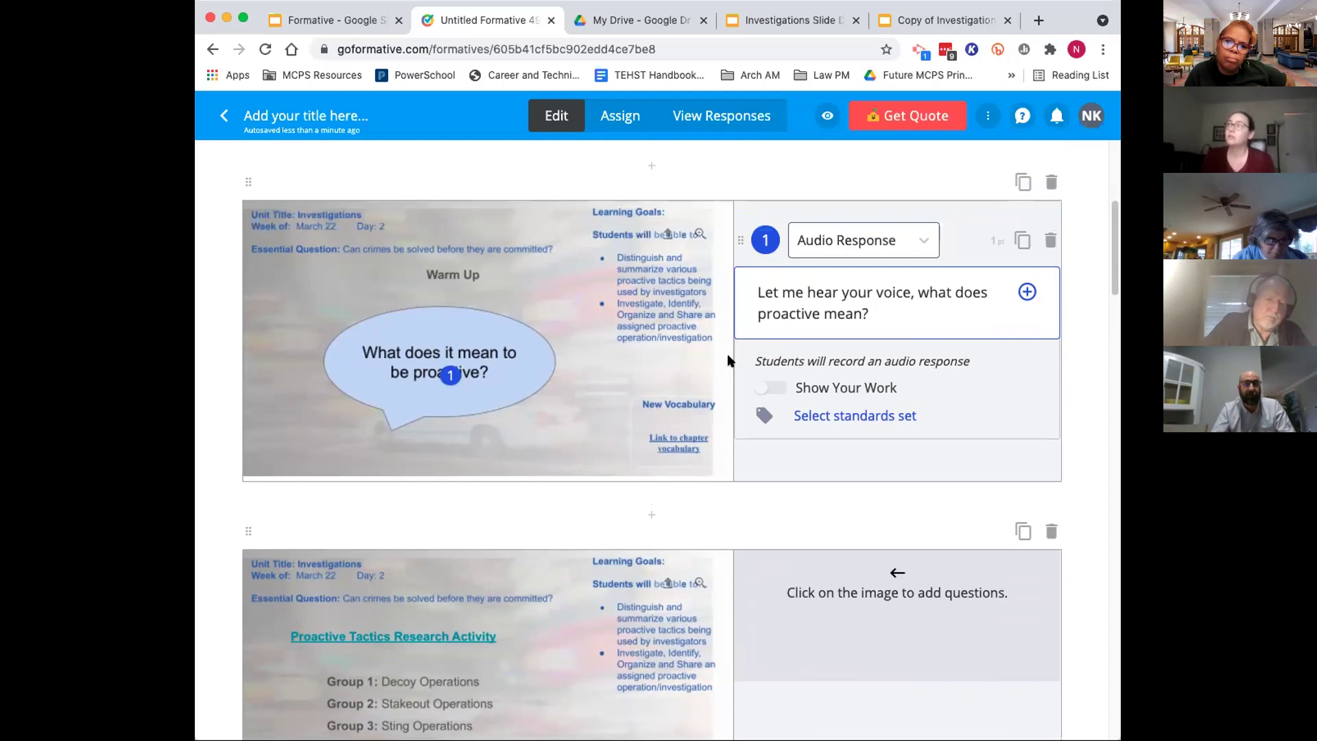
pyautogui.click(579, 295)
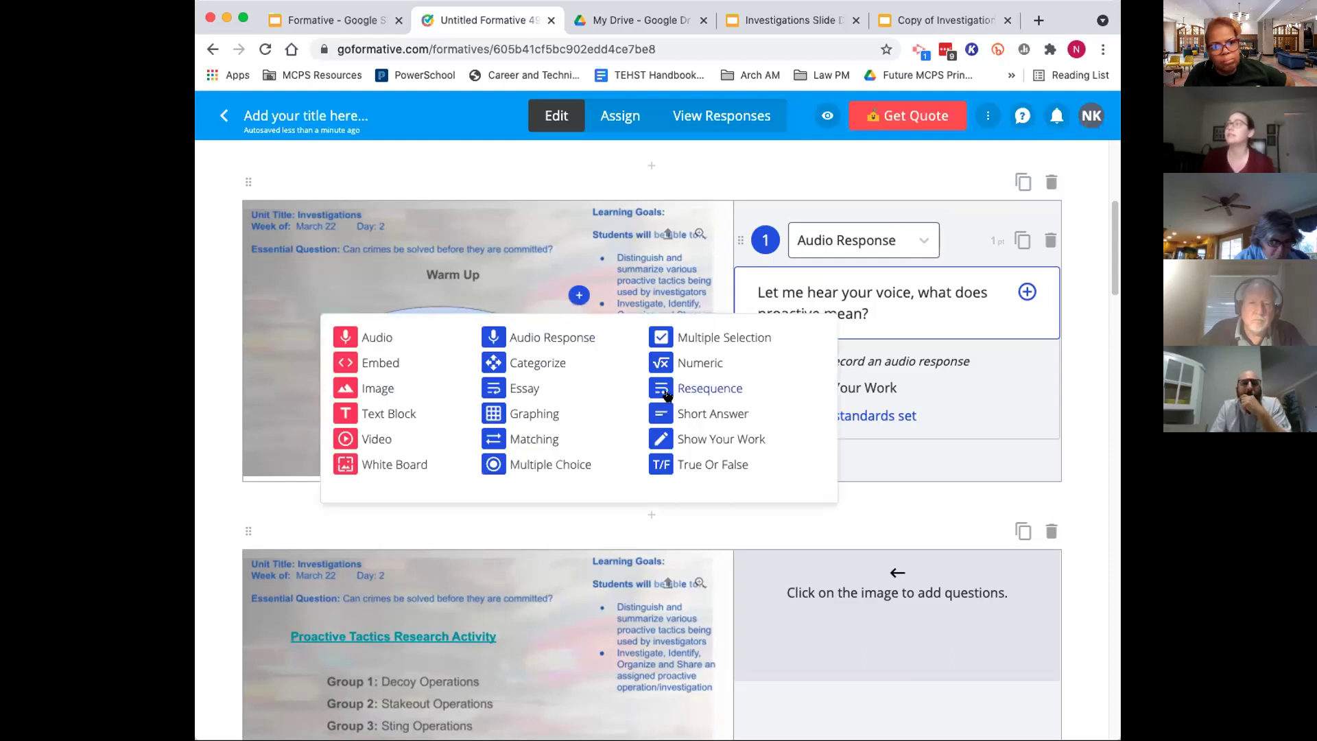
pyautogui.click(697, 414)
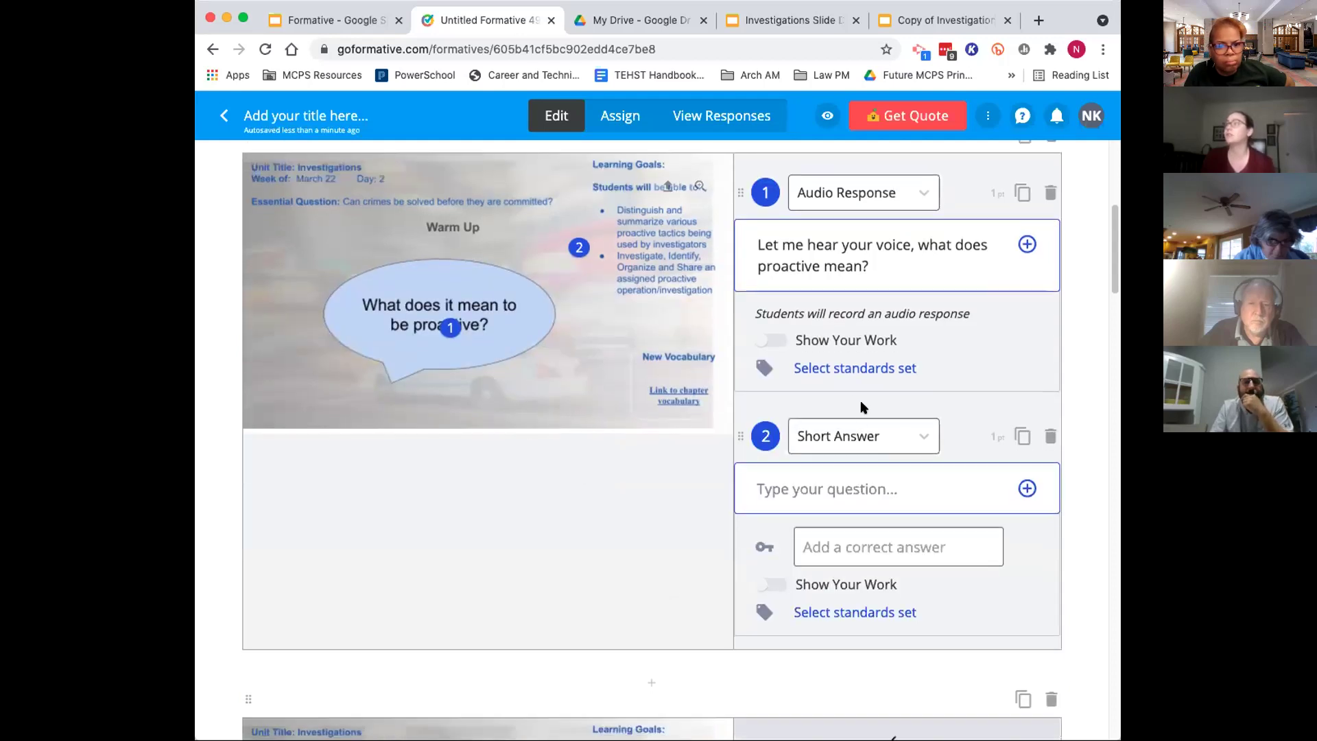
pyautogui.click(889, 487)
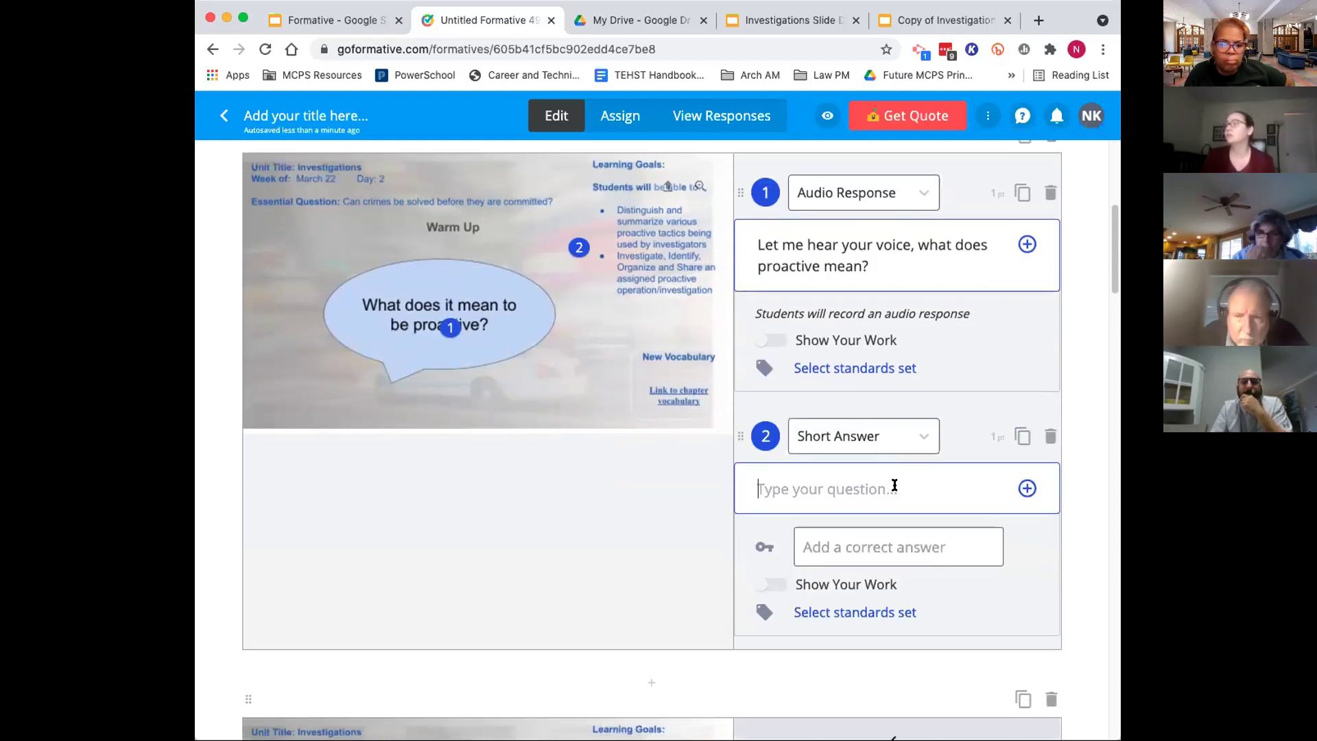
pyautogui.write('What does pro')
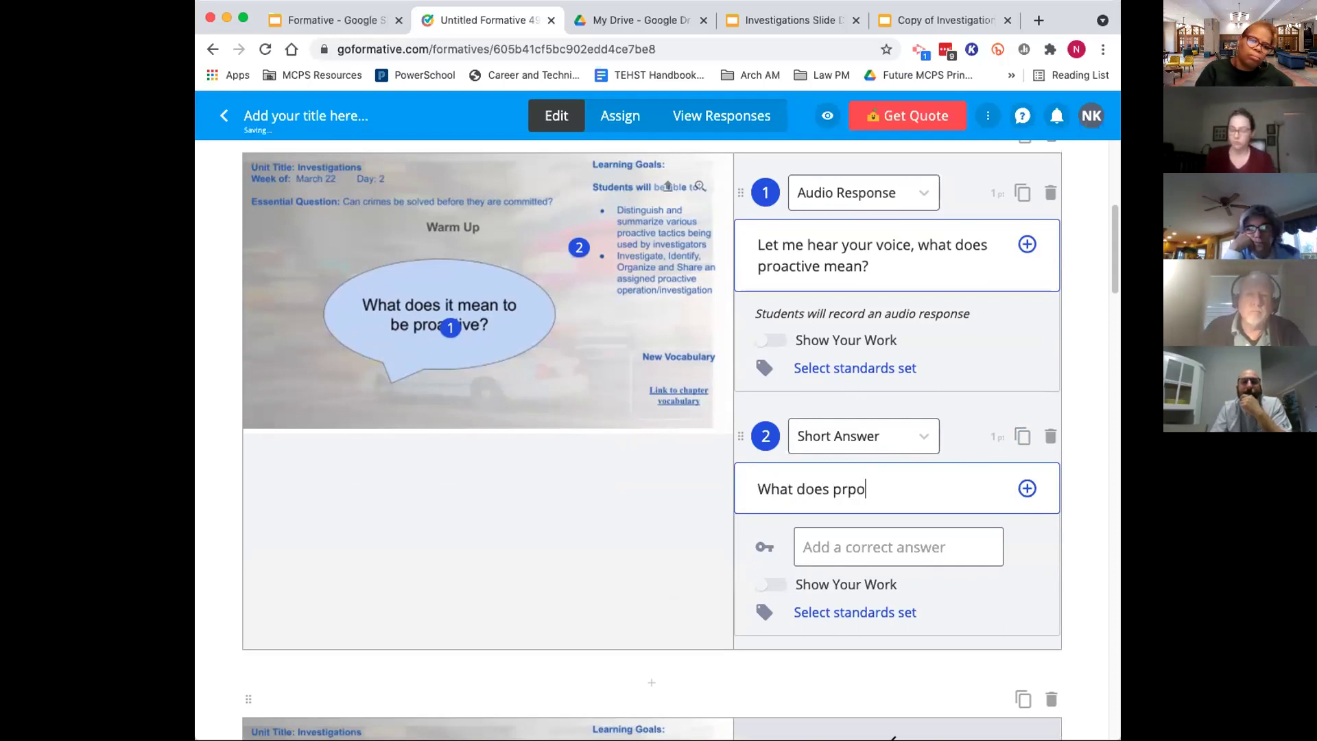
pyautogui.press('BackSpace')
pyautogui.write('oactive mean?')
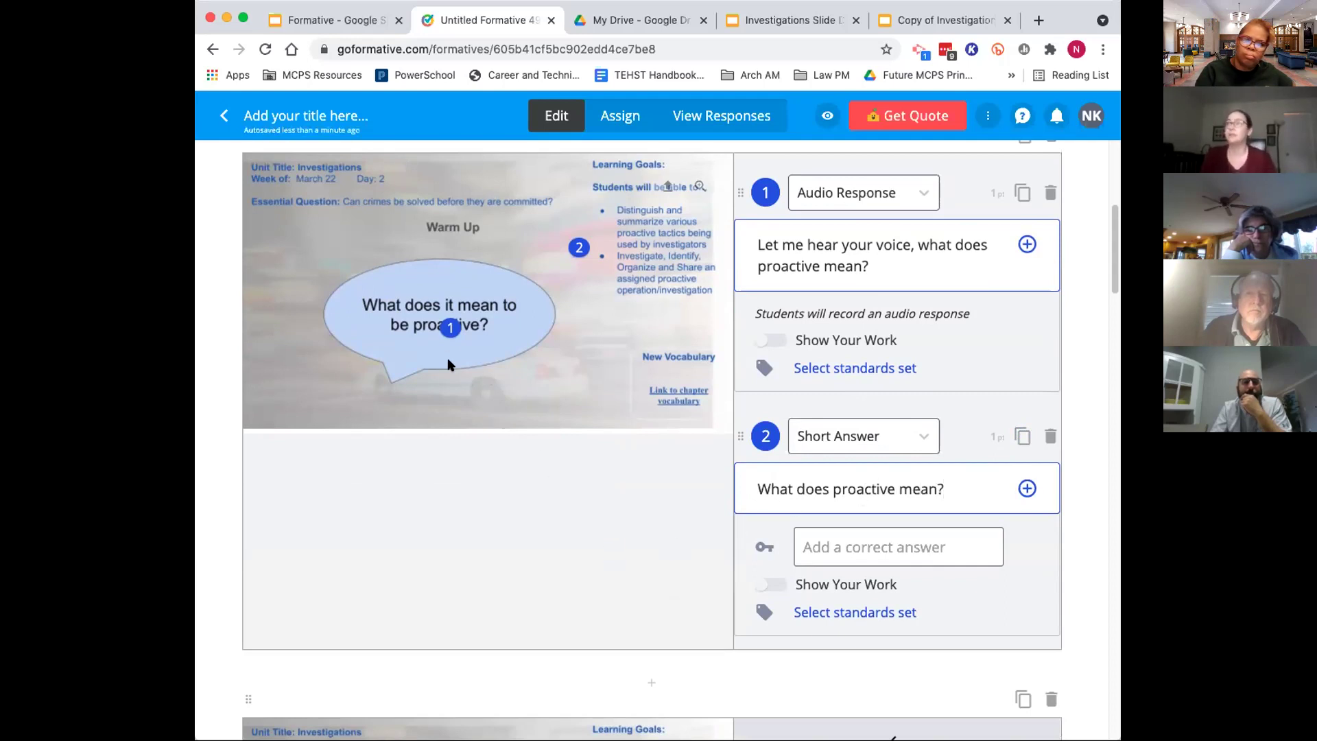
# Reposition the two question markers on the Warm Up slide below the speech bubble, with marker 1 left of marker 2
pyautogui.moveTo(447, 328)
pyautogui.mouseDown()
pyautogui.moveTo(546, 228)
pyautogui.moveTo(574, 260)
pyautogui.mouseUp()
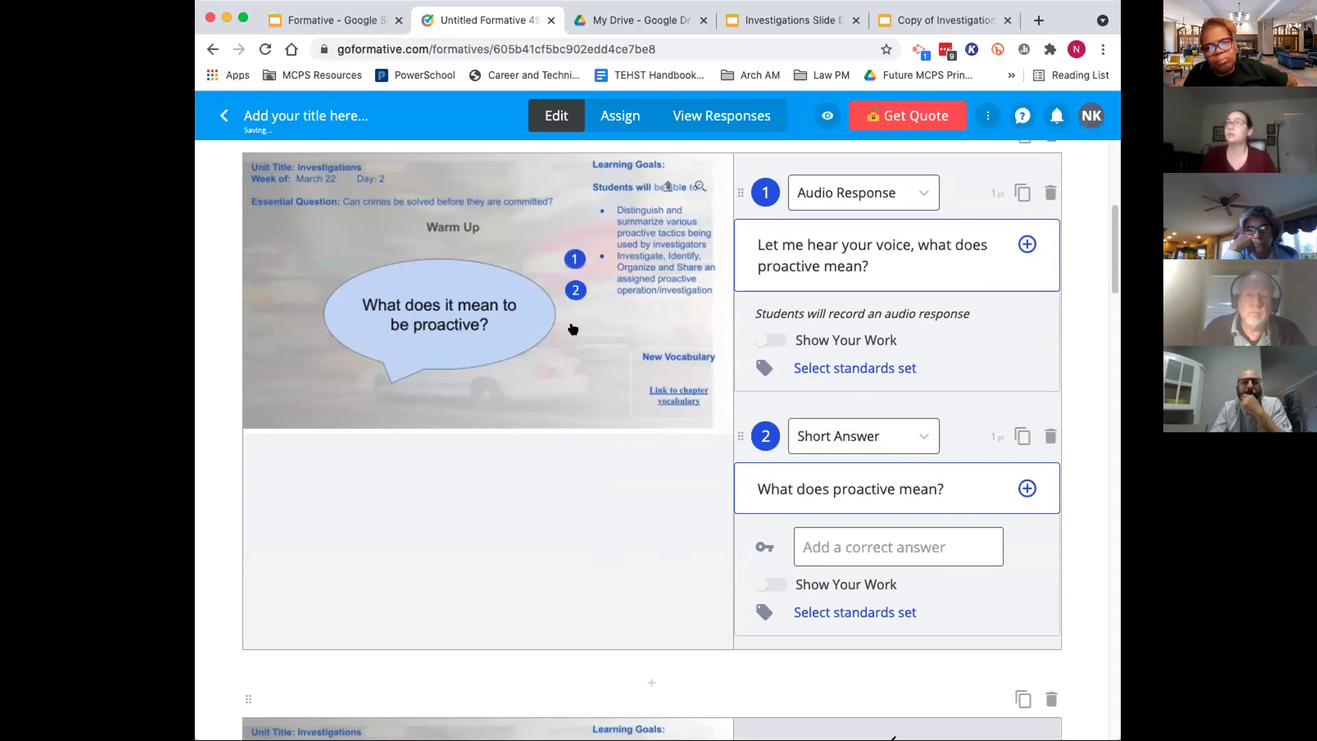
pyautogui.click(574, 367)
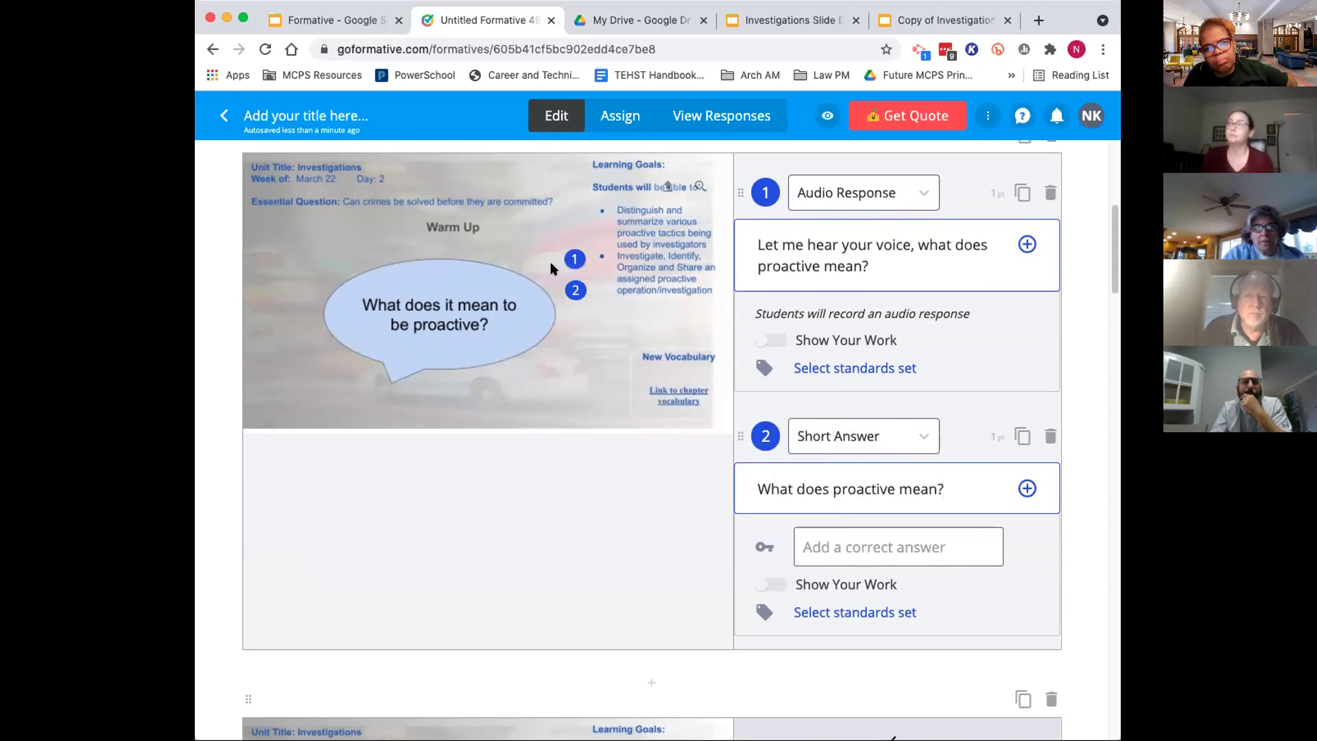
pyautogui.moveTo(574, 258); pyautogui.dragTo(357, 392)
pyautogui.moveTo(574, 291)
pyautogui.mouseDown()
pyautogui.moveTo(514, 385)
pyautogui.moveTo(524, 396)
pyautogui.mouseUp()
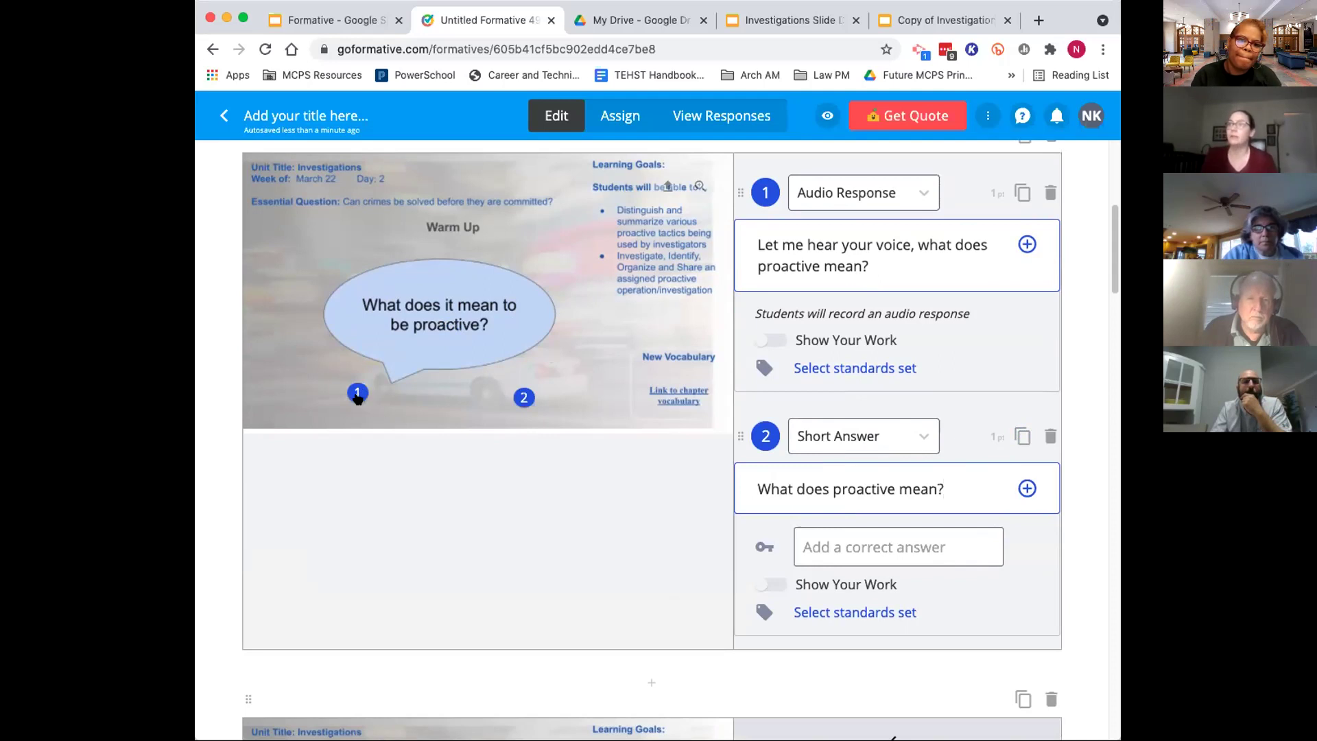
# Nudge question marker 1 on the Warm Up slide down to the level of marker 2
pyautogui.moveTo(357, 395); pyautogui.dragTo(356, 396)
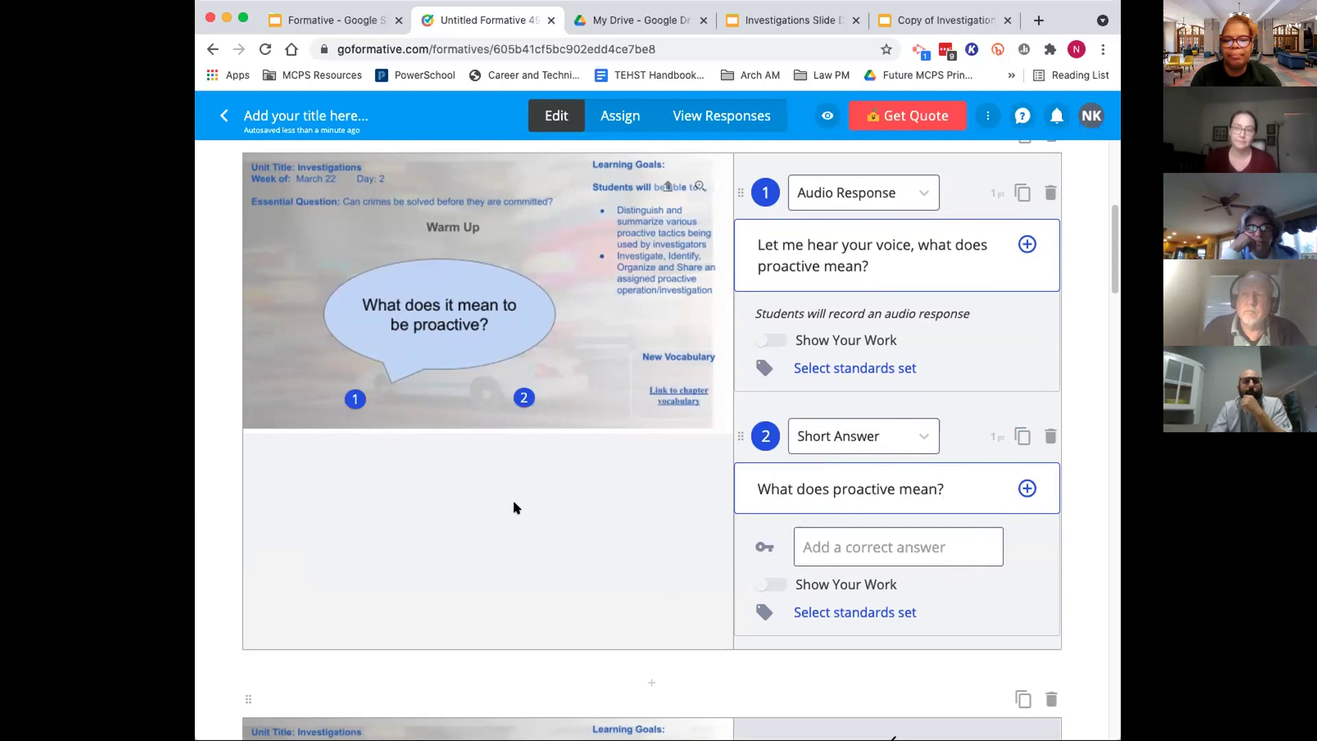
pyautogui.scroll(2, 989, 407)
pyautogui.scroll(-5, 755, 535)
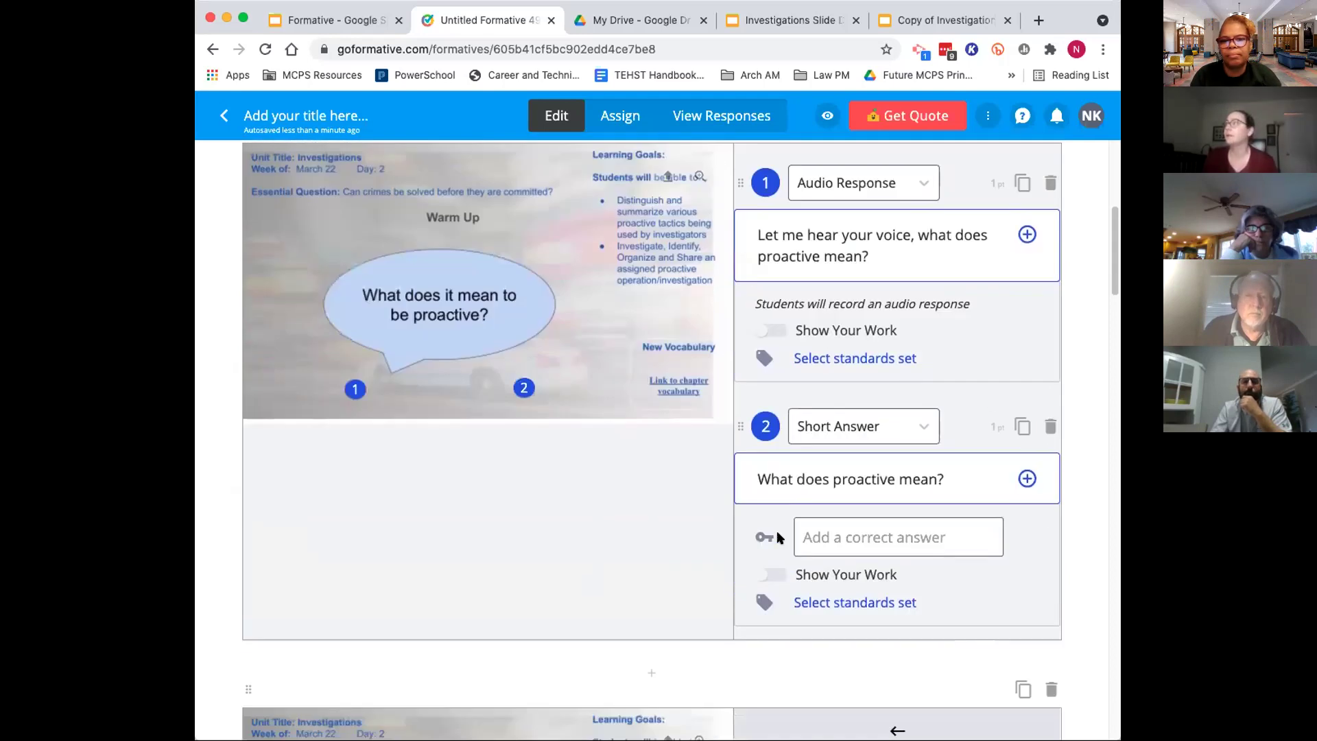
# Add a Multiple Choice question to the Instruction Check slide asking "What is your goal in this group project?"
pyautogui.scroll(-3, 528, 564)
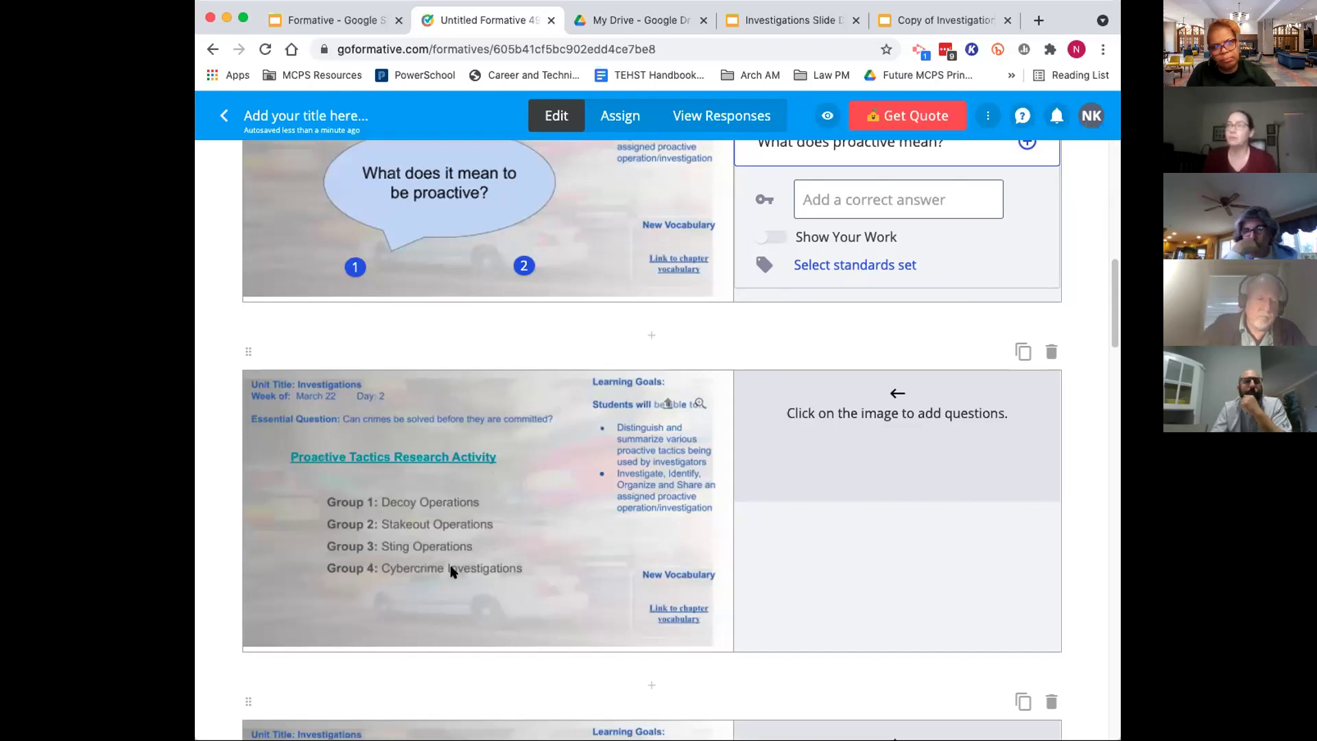
pyautogui.scroll(-5, 499, 559)
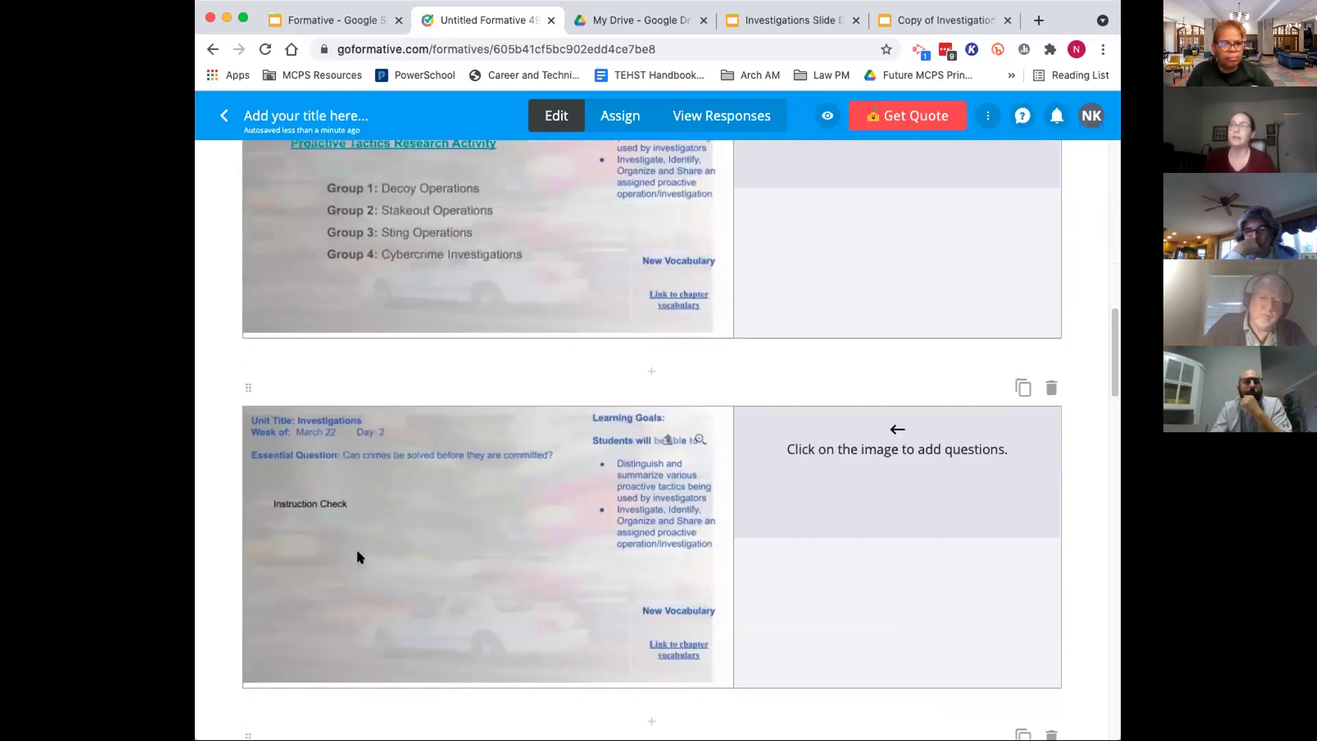
pyautogui.scroll(2, 357, 552)
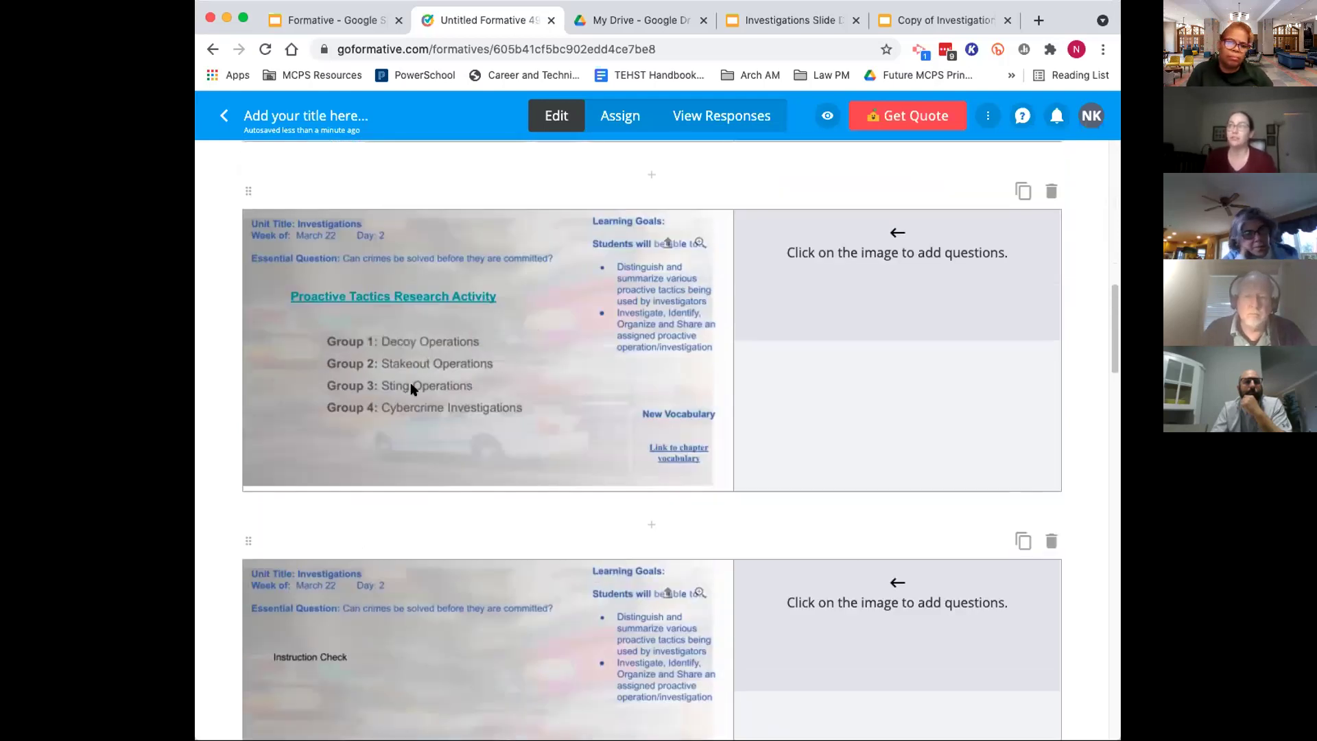
pyautogui.scroll(-3, 414, 558)
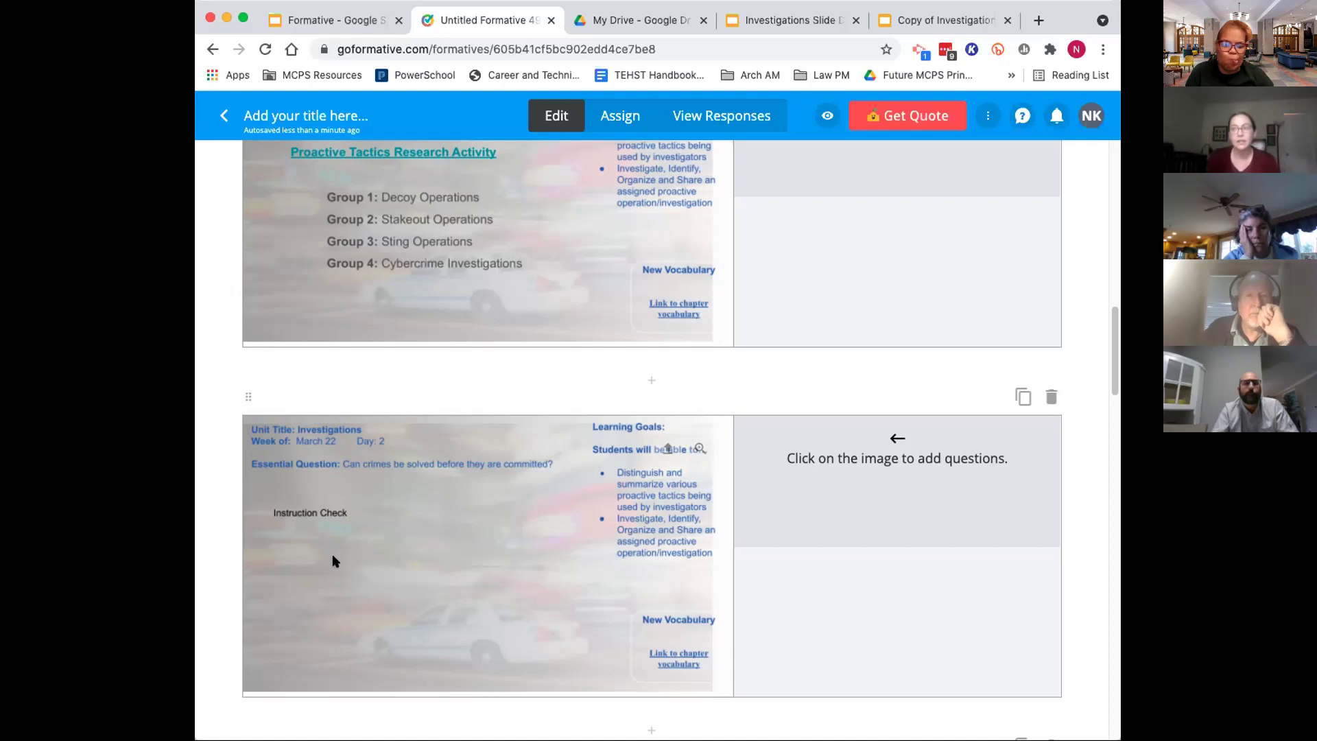
pyautogui.click(546, 513)
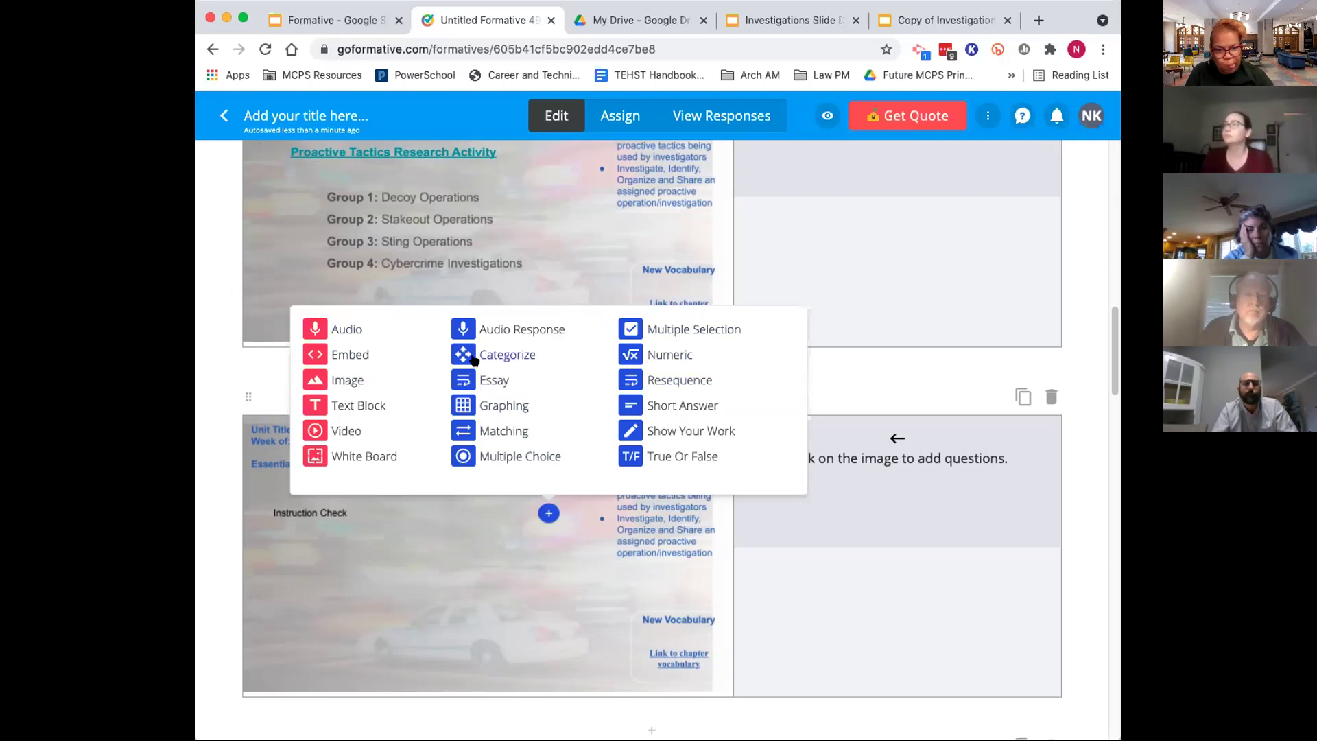
pyautogui.click(501, 456)
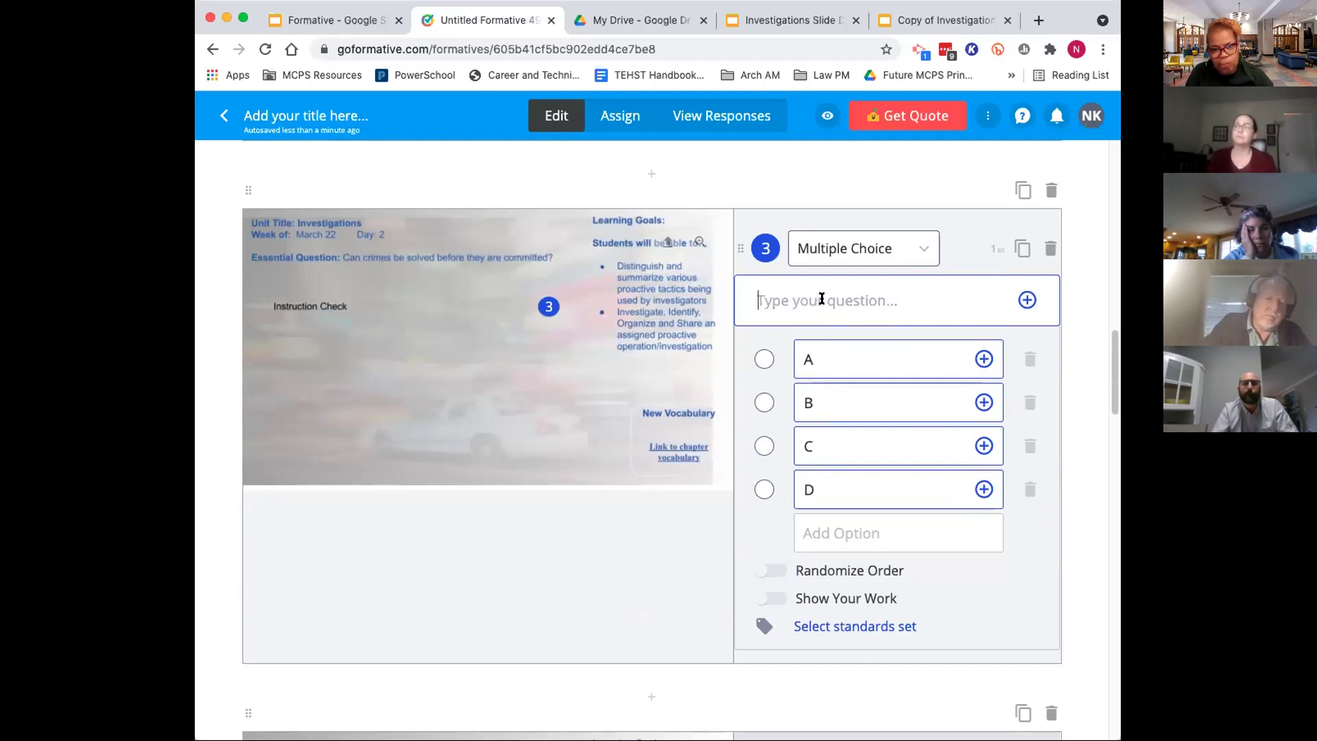
pyautogui.write('What')
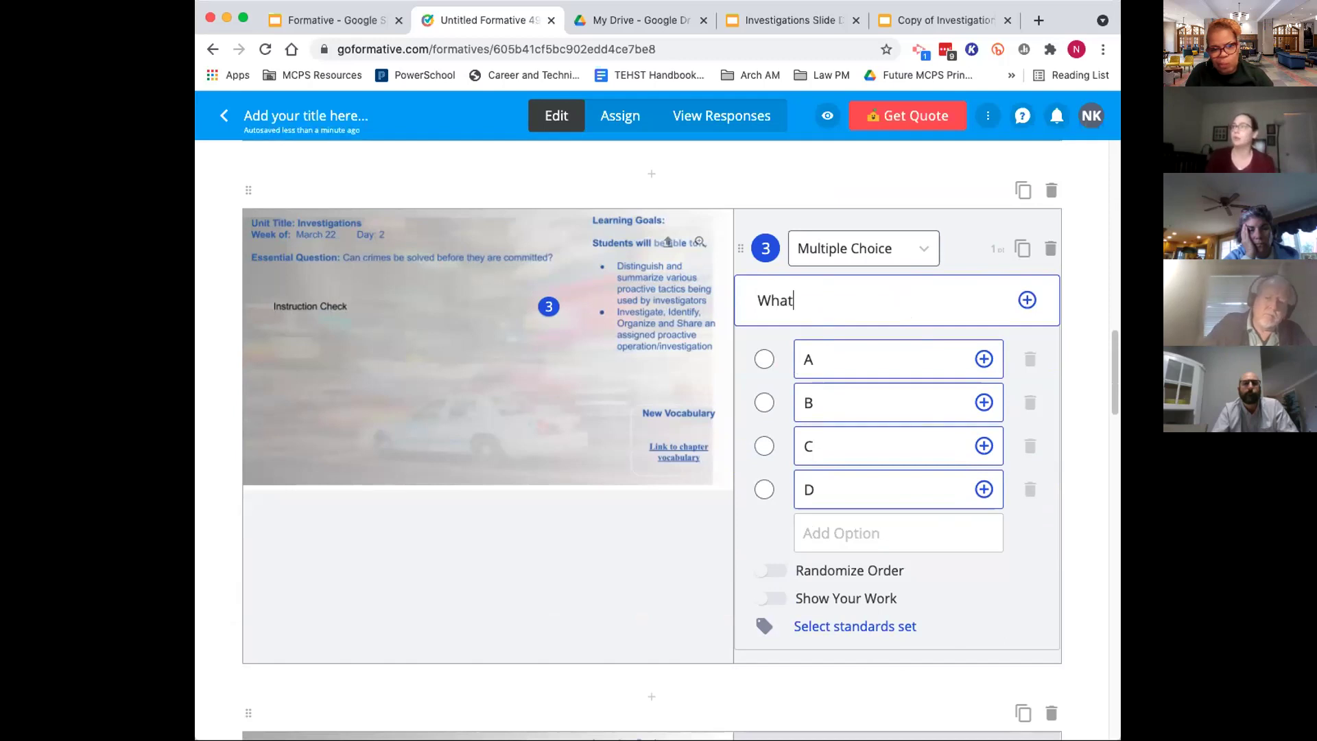
pyautogui.write(' is your goal in this group project?')
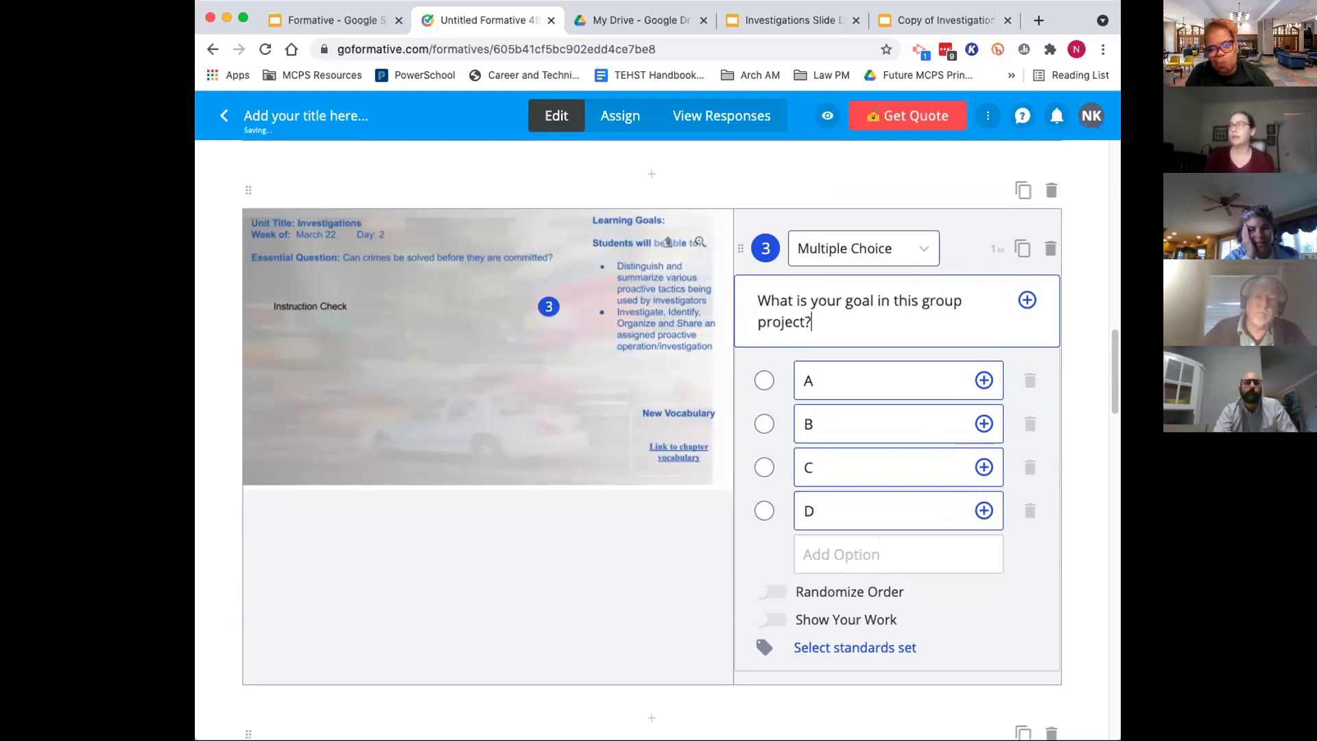
pyautogui.click(583, 453)
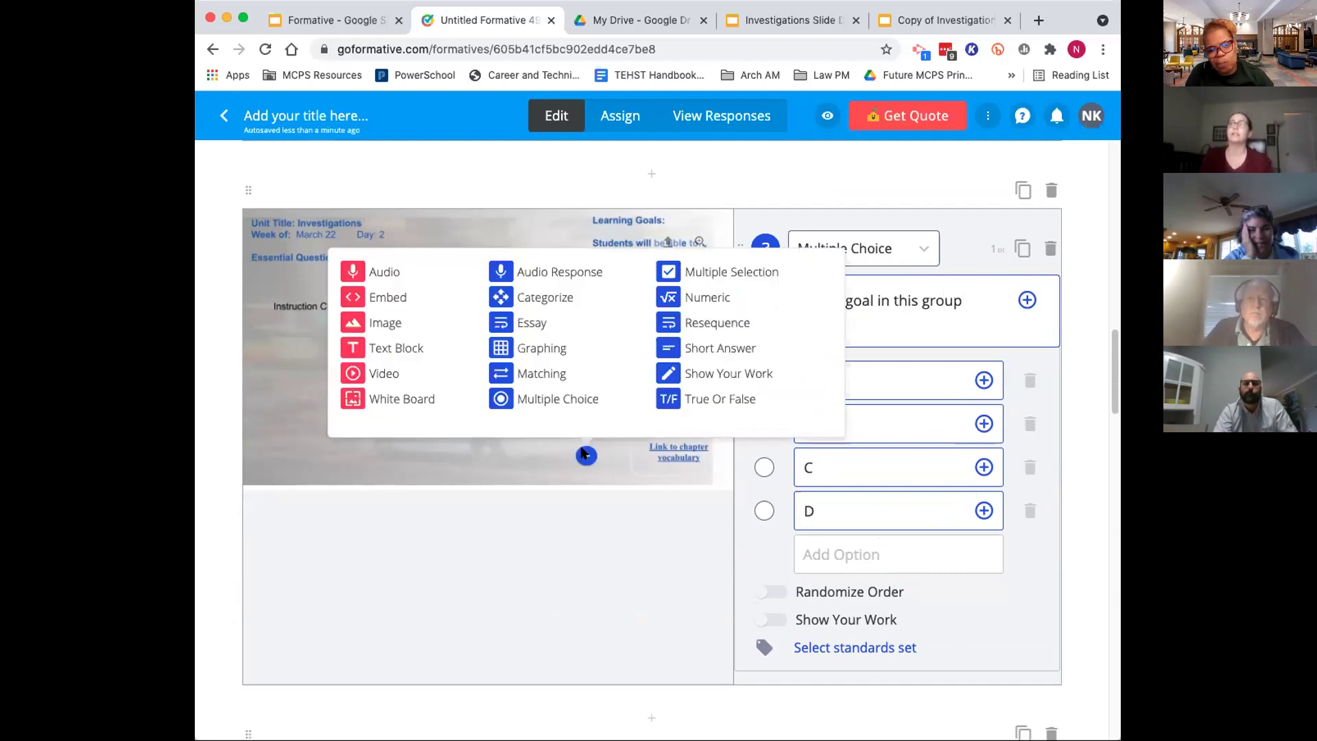
pyautogui.click(488, 450)
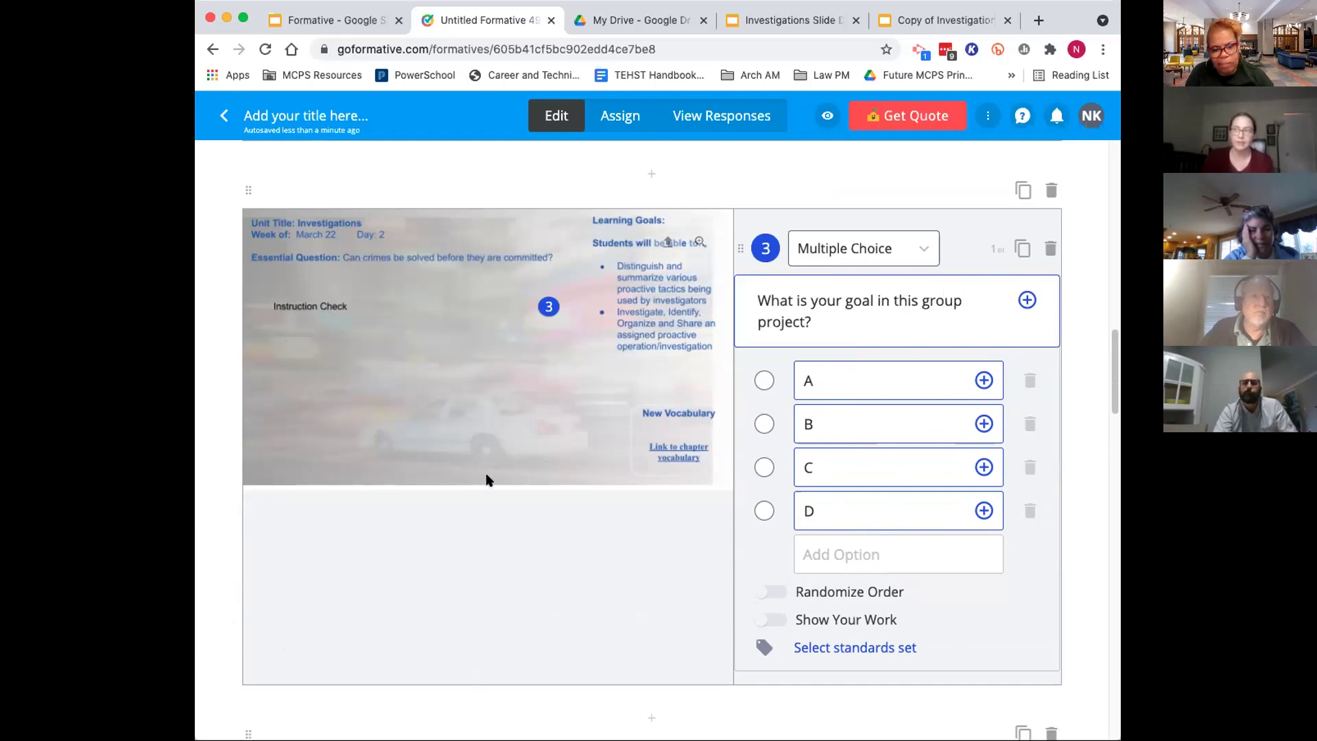
# Add a Text Block under the Share Out heading on its slide reading "Choose one way to share out for your group"
pyautogui.scroll(-5, 649, 522)
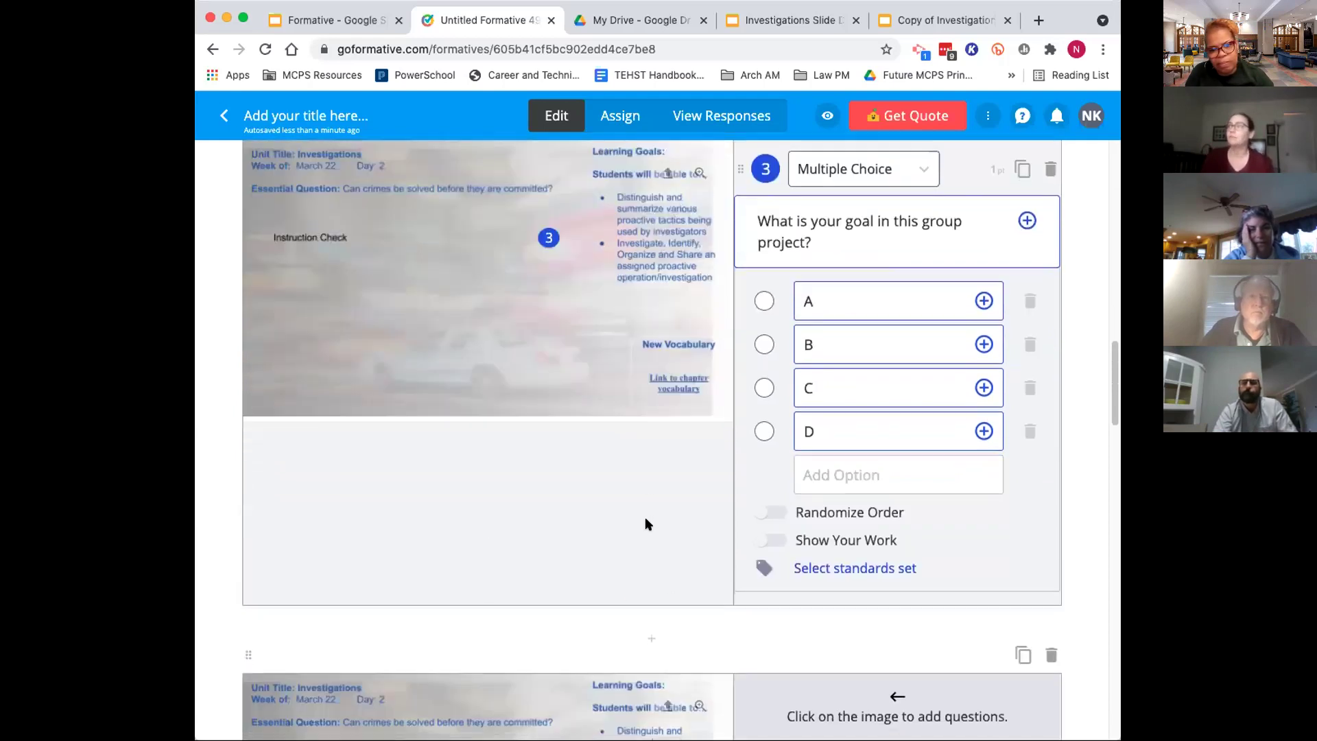
pyautogui.scroll(-1, 655, 518)
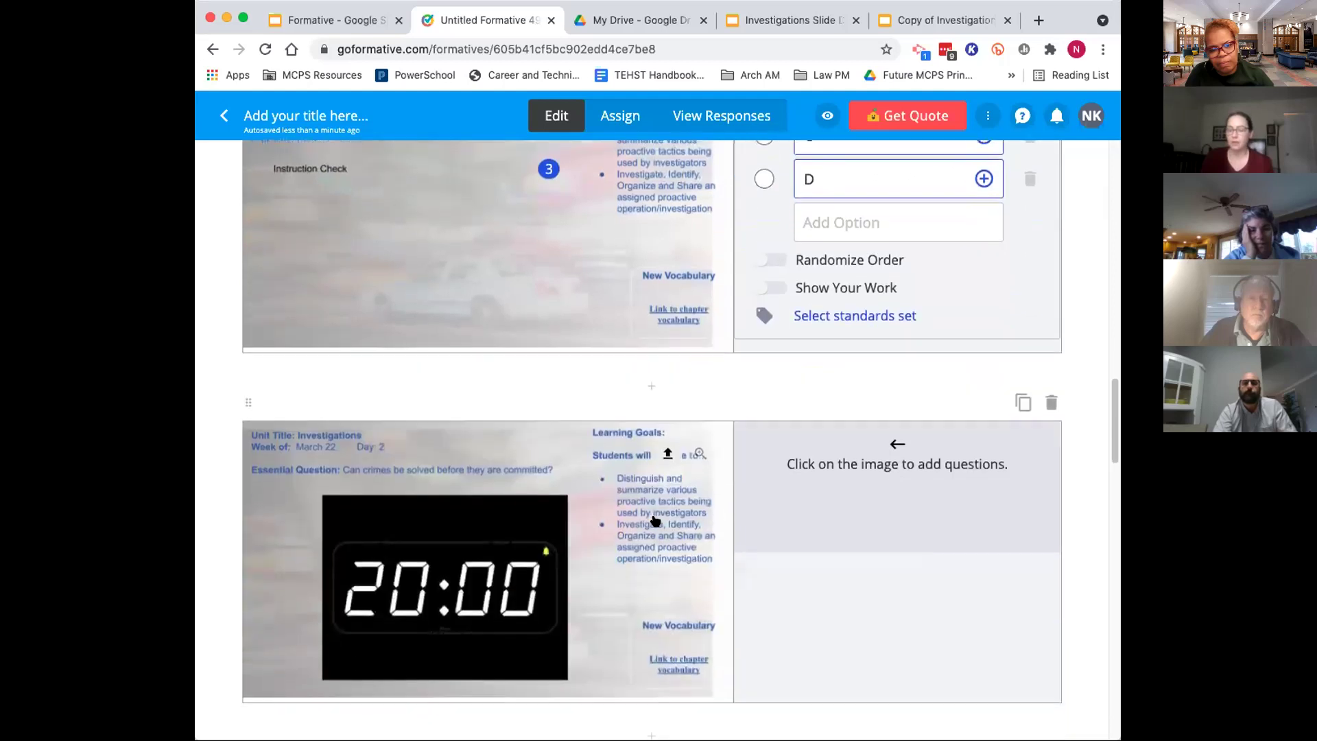
pyautogui.scroll(-2, 670, 520)
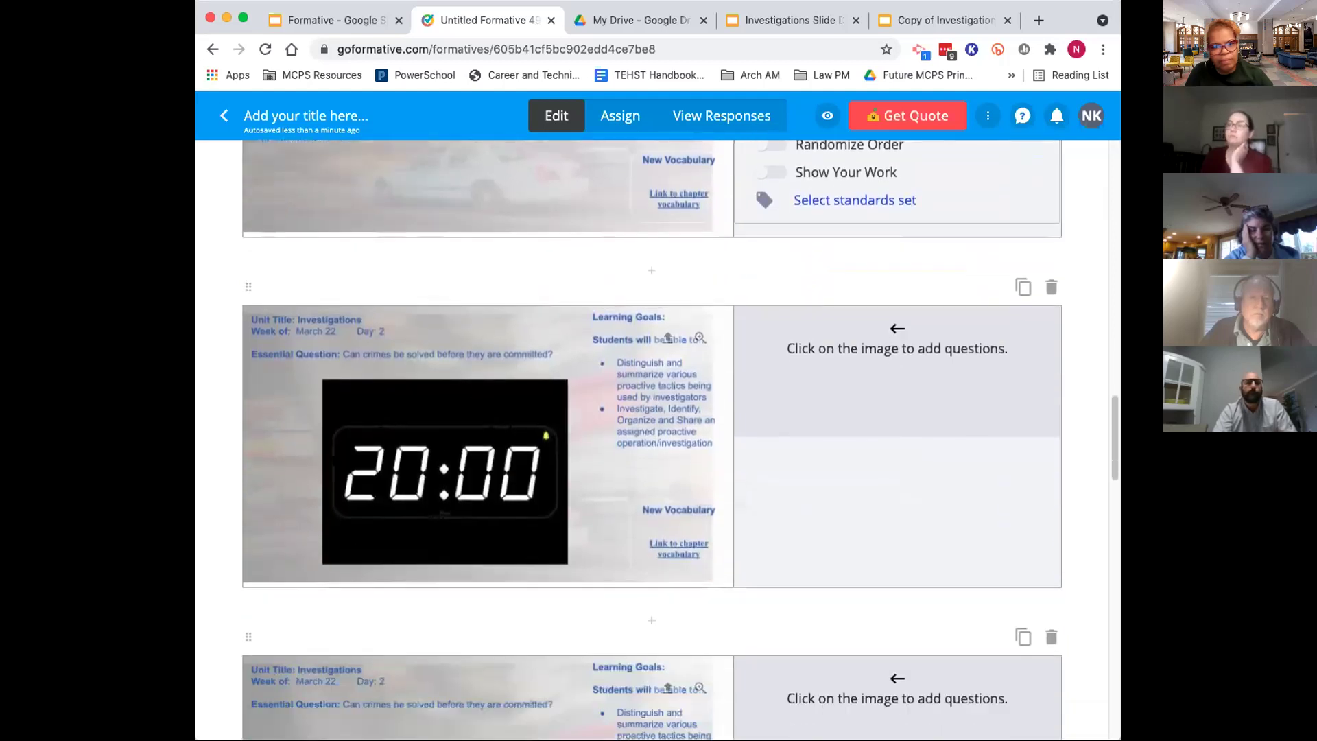
pyautogui.scroll(-3, 608, 582)
pyautogui.scroll(-2, 605, 586)
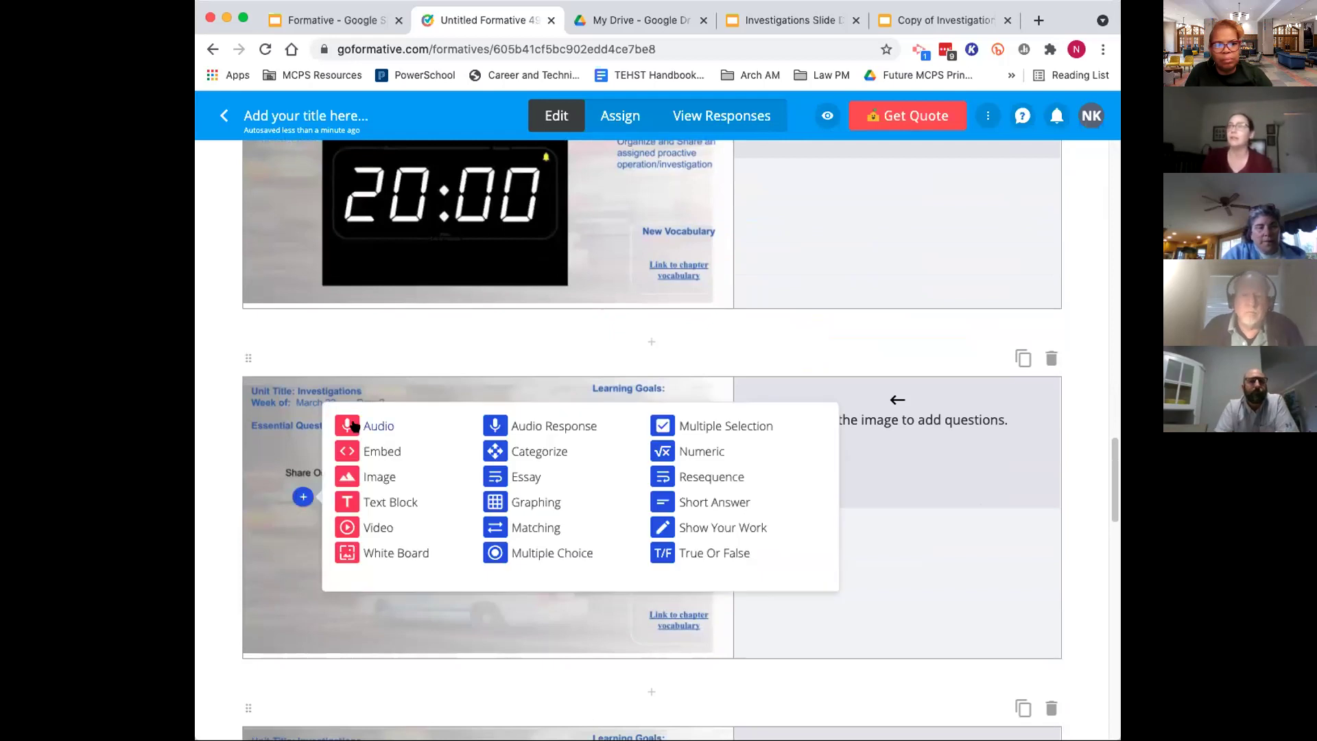
pyautogui.click(351, 501)
pyautogui.write('Choose one w')
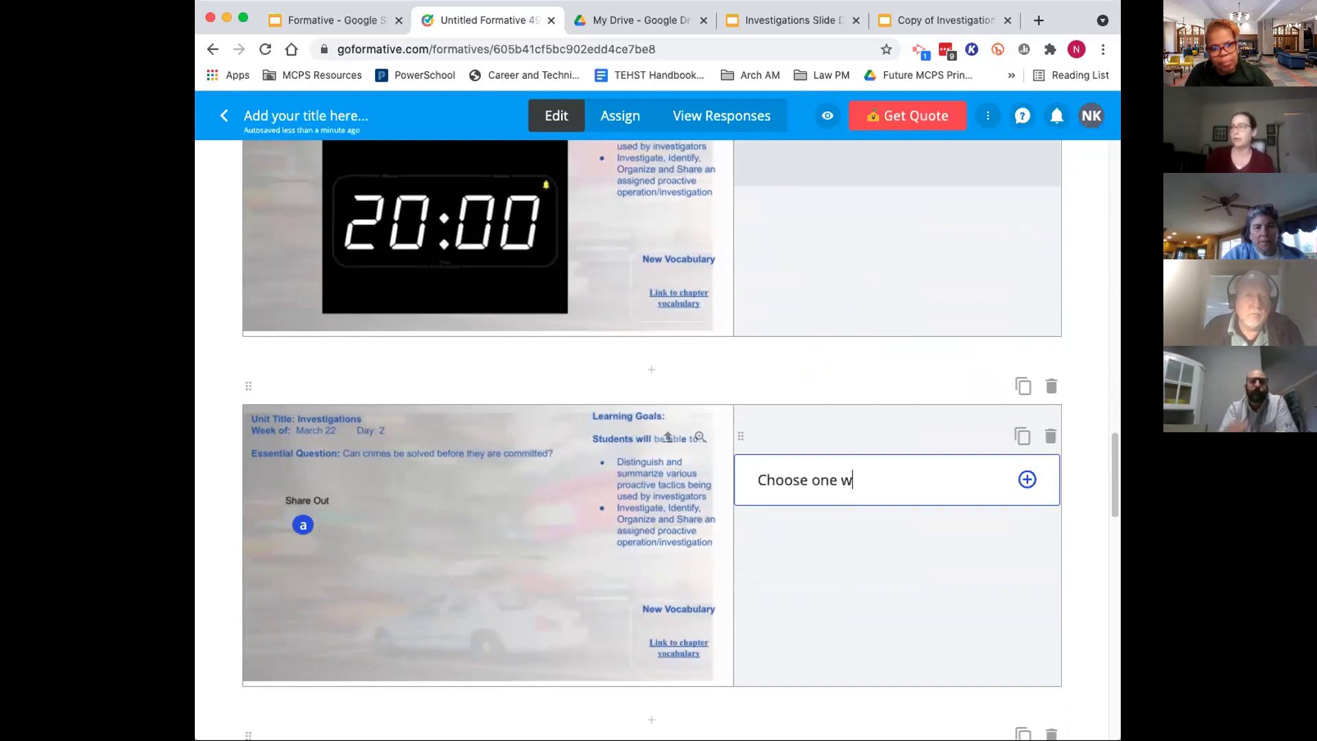
pyautogui.write('ay to share out')
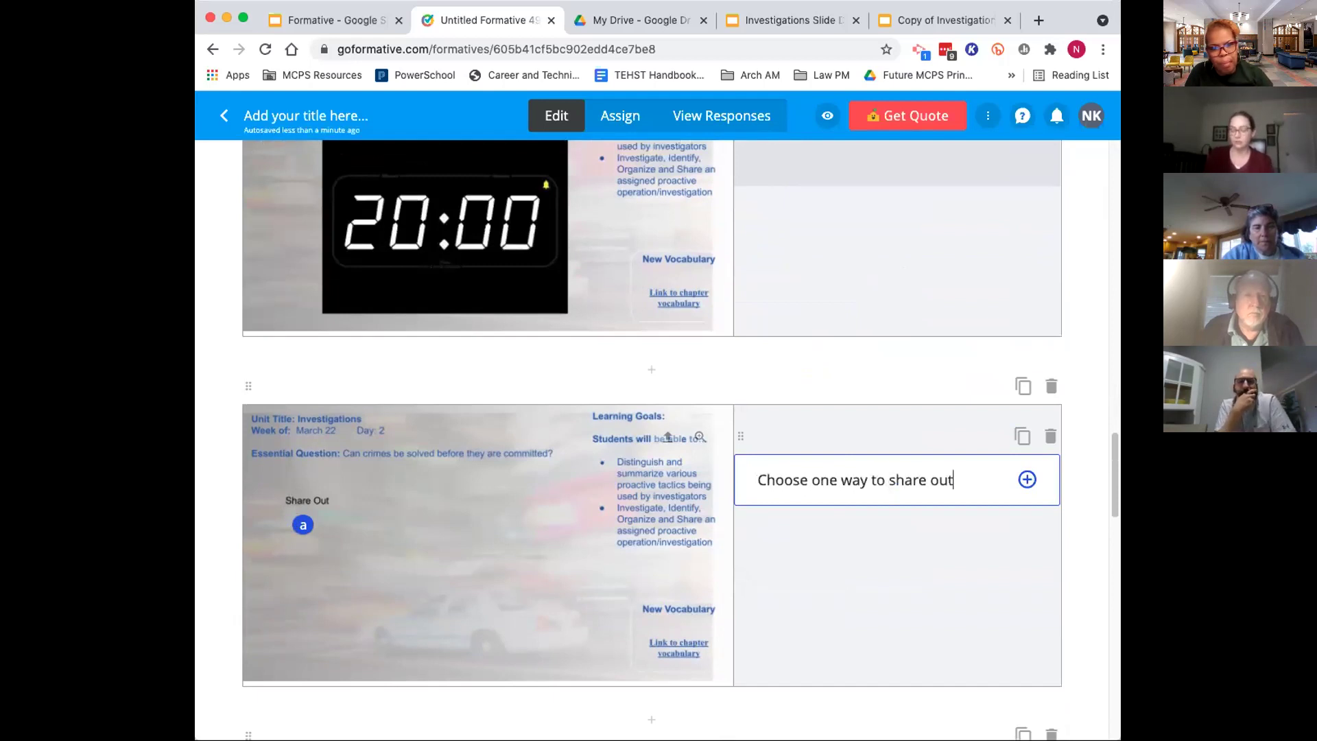
pyautogui.write(' for your group')
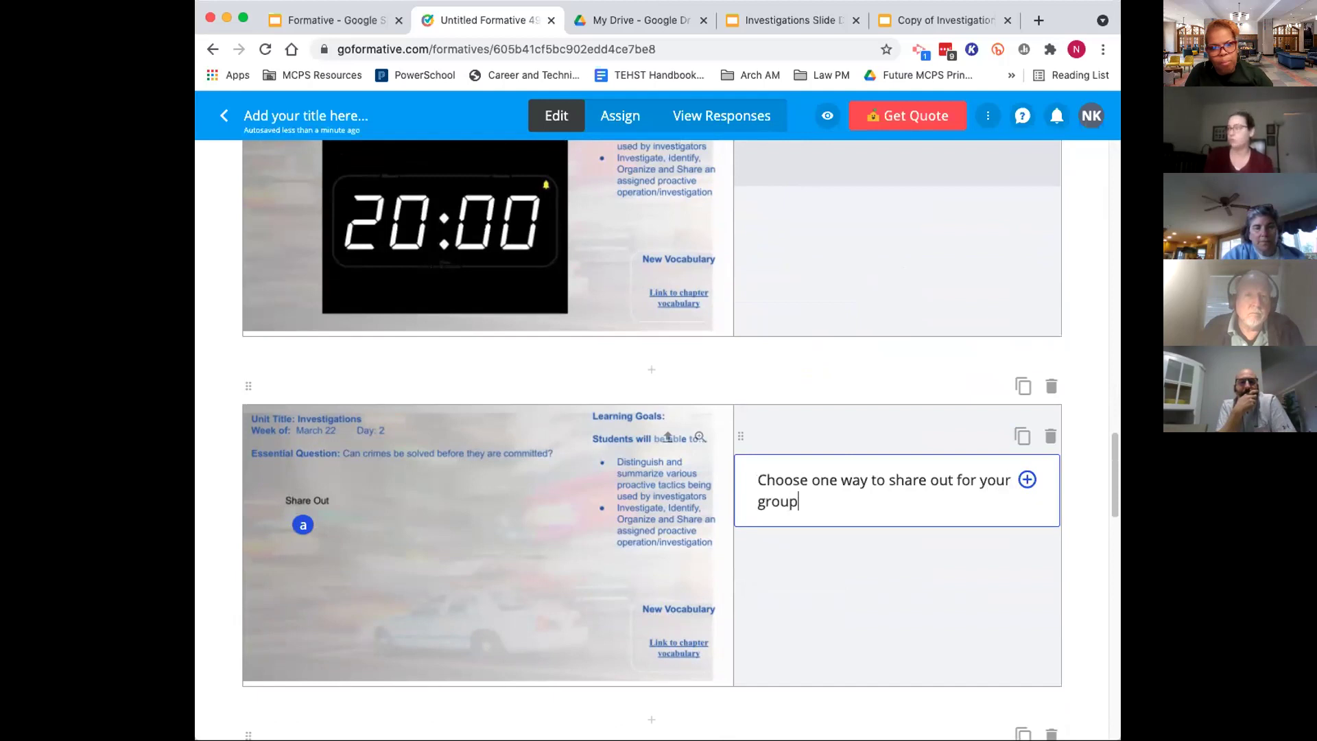
# Add an Audio Response question to the Share Out slide, placed below and right of the text block marker
pyautogui.click(552, 531)
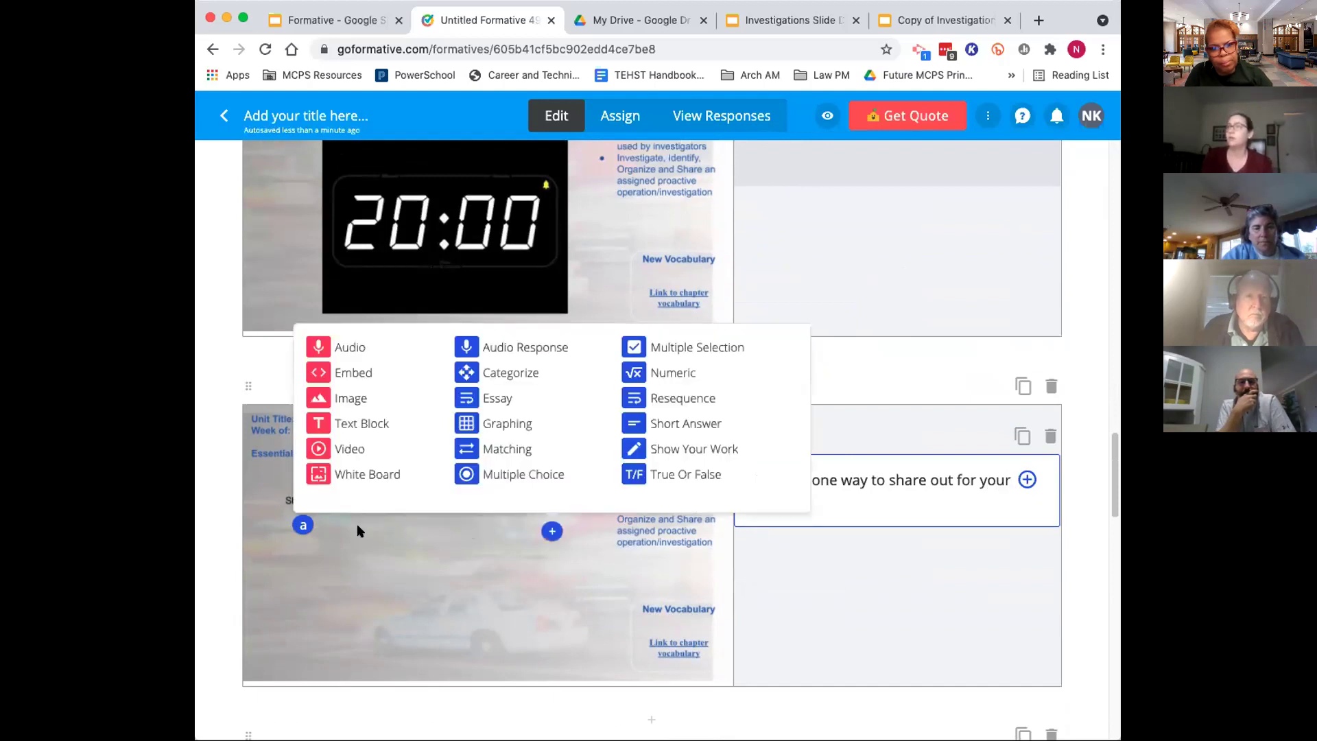
pyautogui.click(389, 566)
pyautogui.click(349, 565)
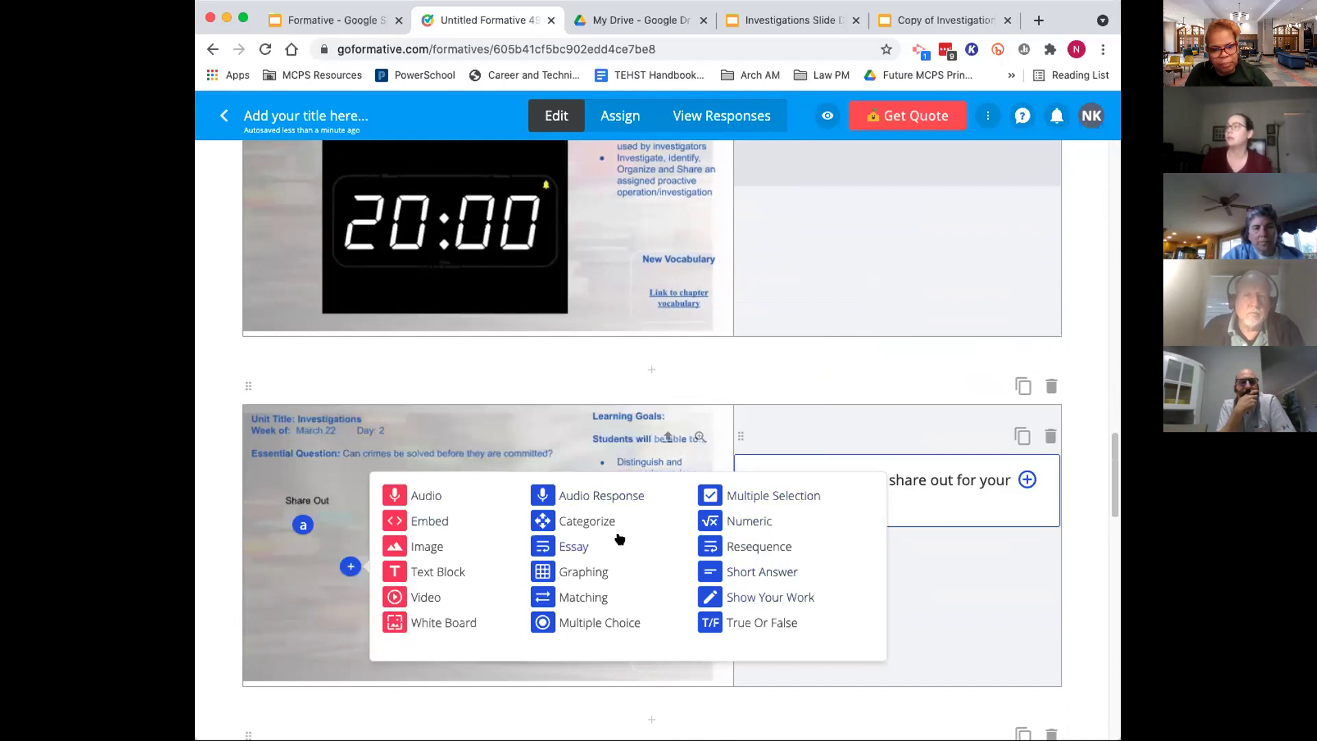
pyautogui.click(575, 497)
pyautogui.scroll(-2, 864, 473)
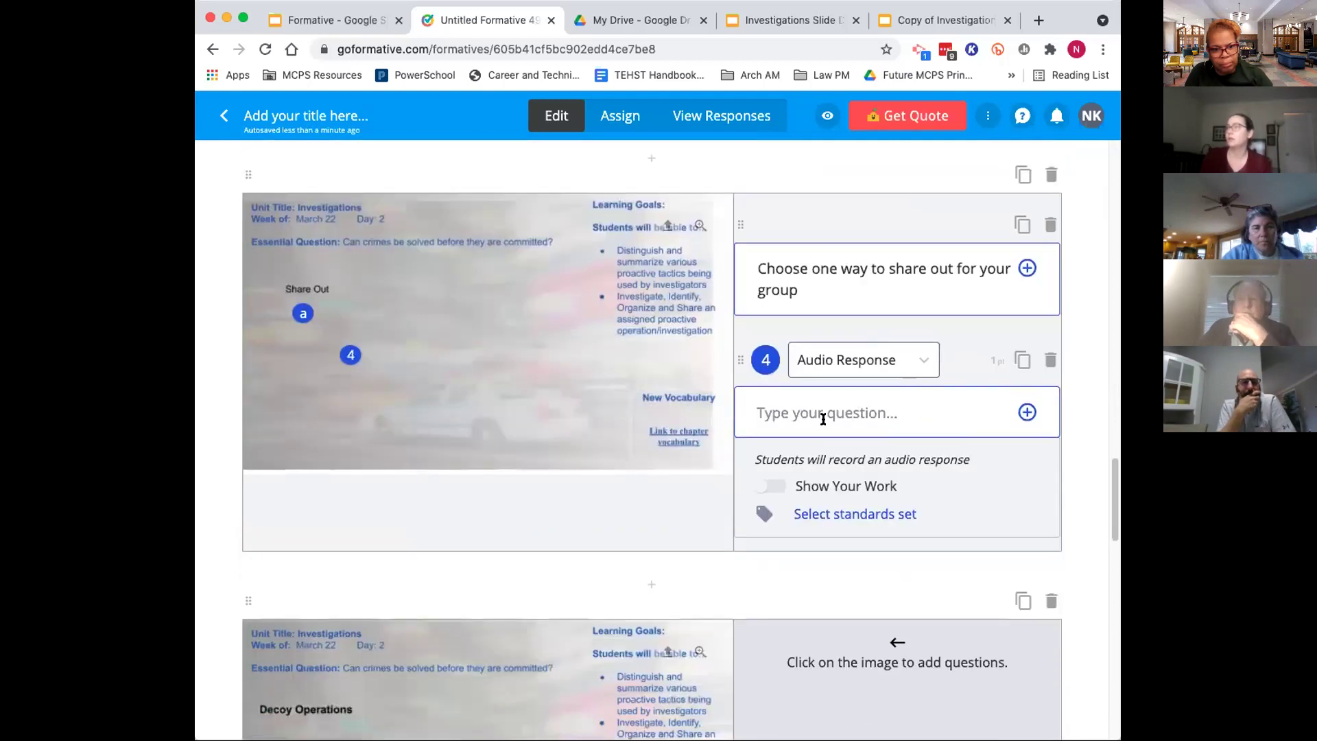
# Add a Show Your Work question to the Share Out slide, placed below and right of the Audio Response marker
pyautogui.click(394, 396)
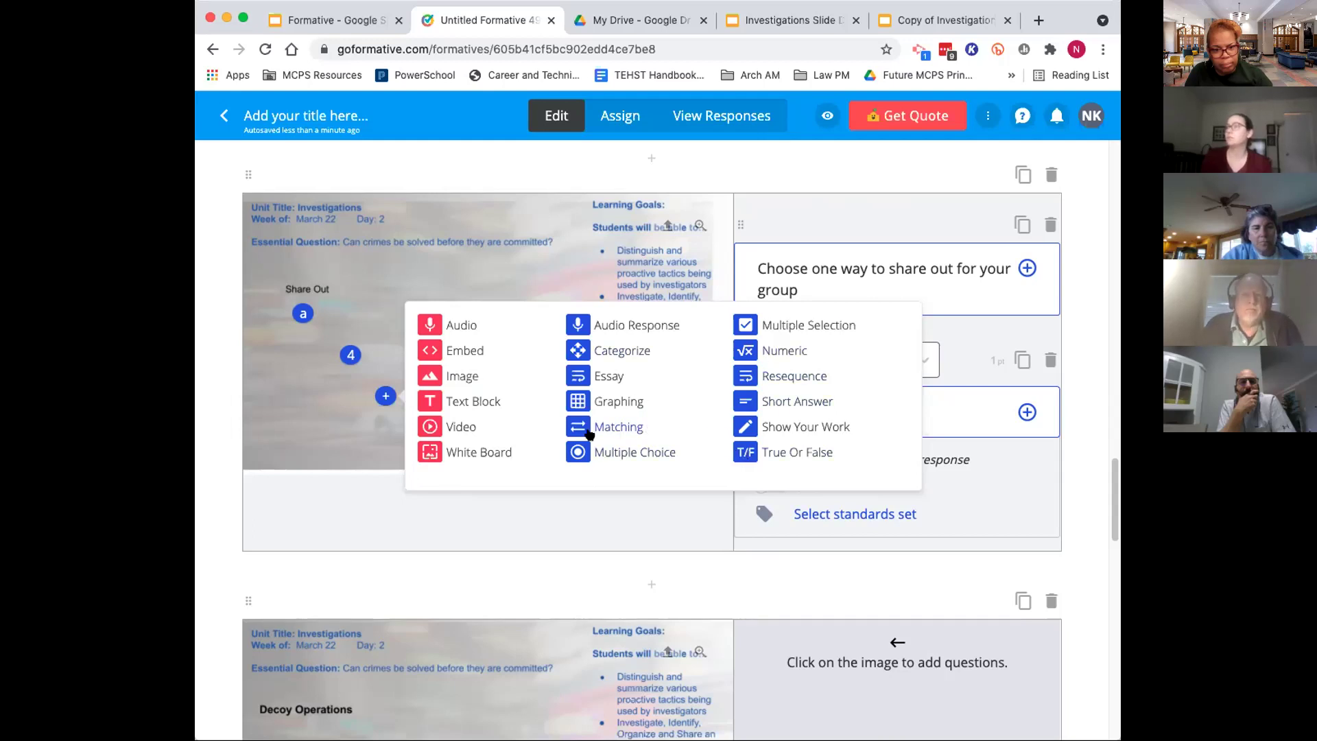
pyautogui.click(769, 430)
pyautogui.scroll(-1, 435, 294)
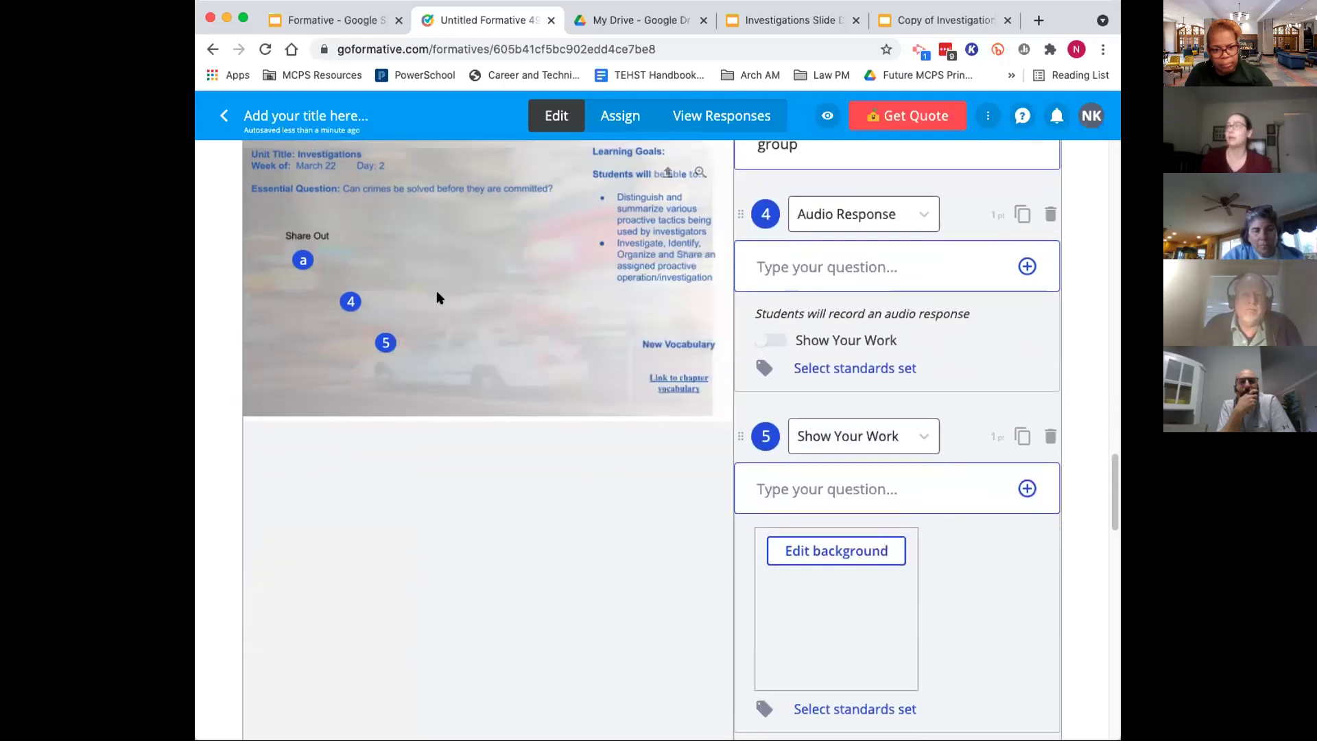
pyautogui.click(449, 328)
pyautogui.scroll(-3, 464, 631)
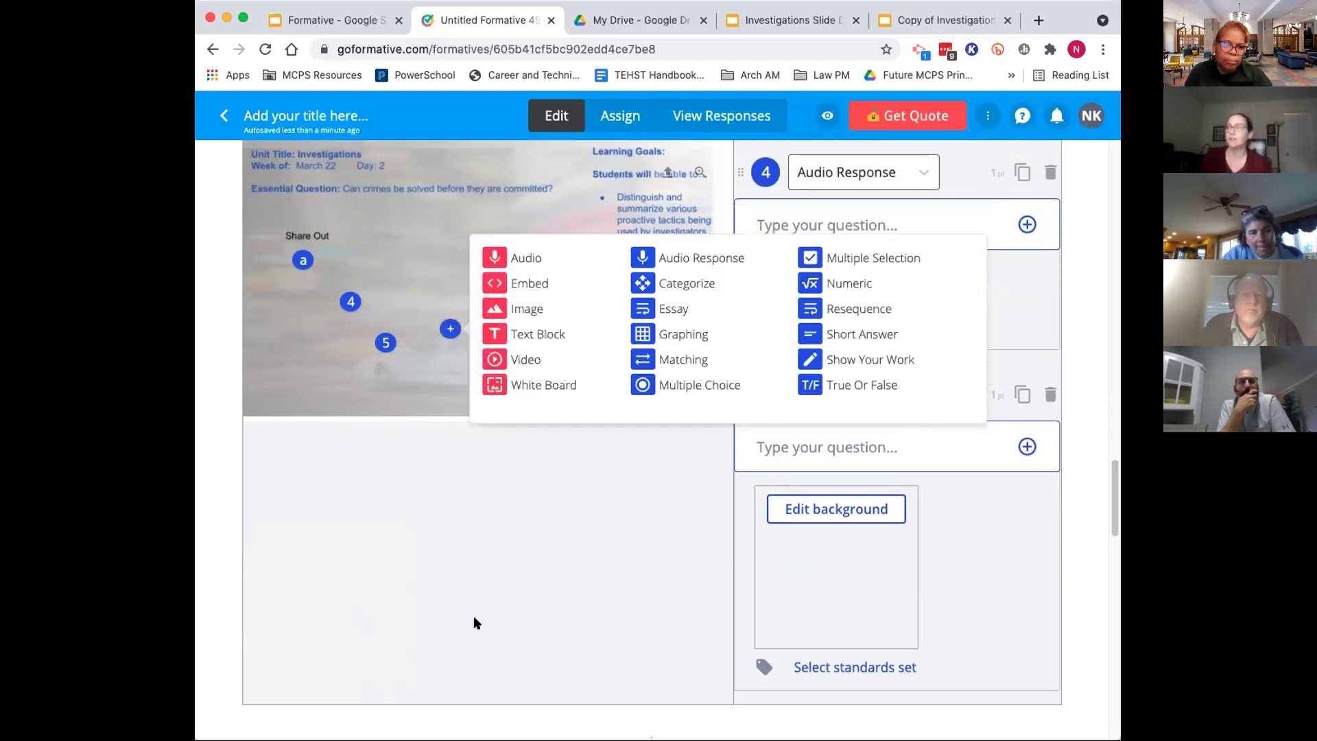
pyautogui.scroll(-3, 478, 628)
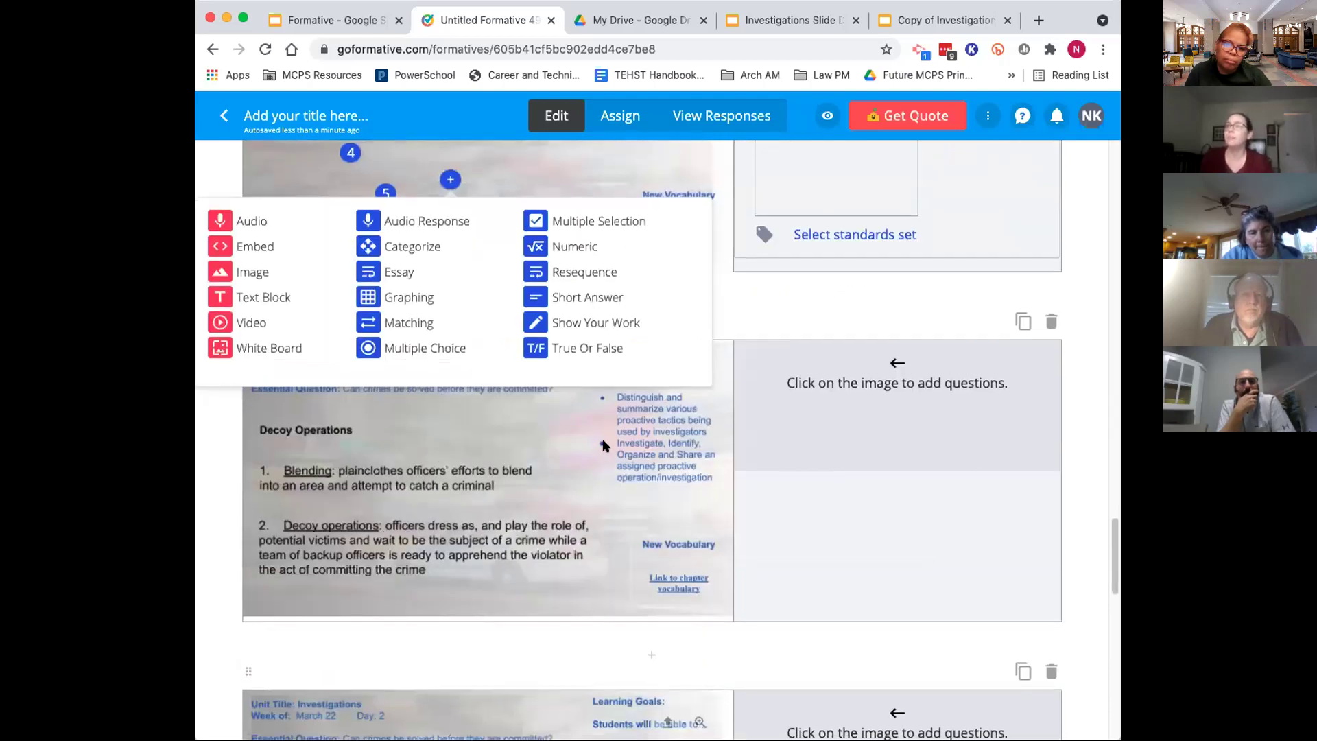
pyautogui.click(564, 453)
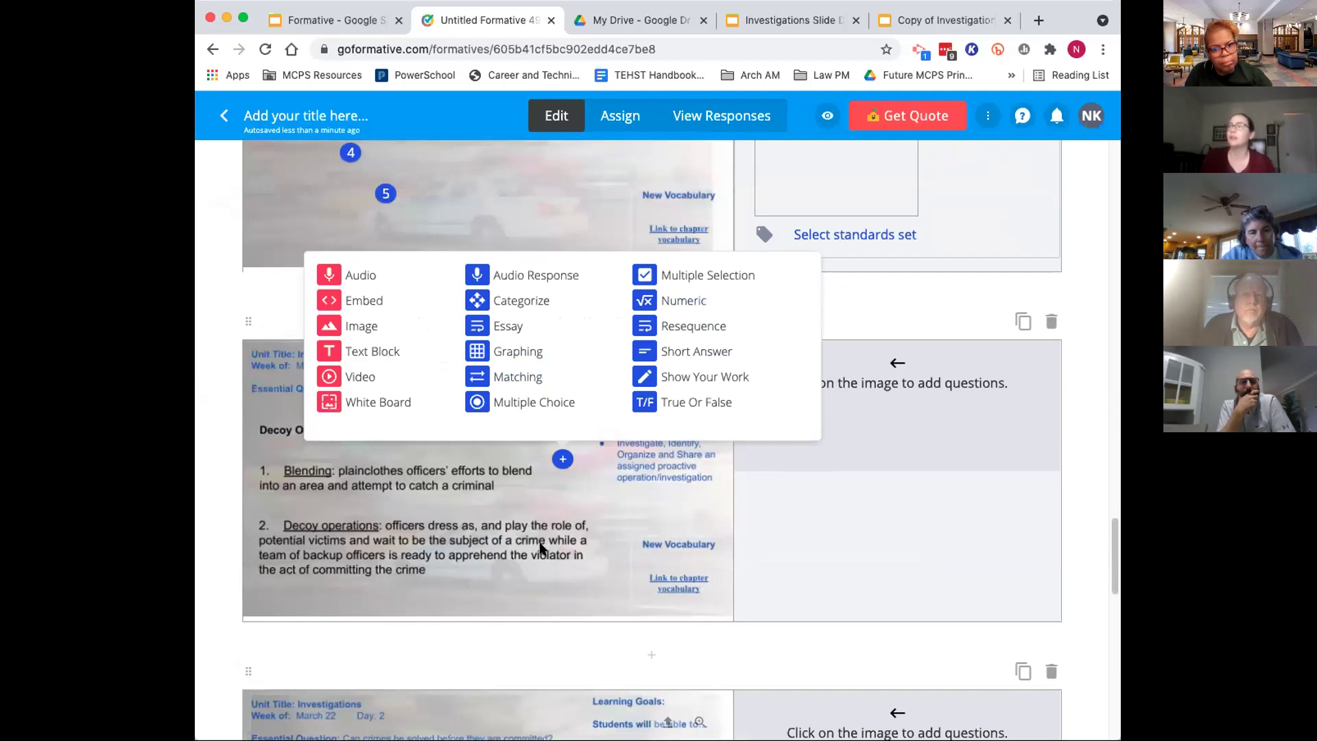
pyautogui.click(425, 498)
pyautogui.click(564, 475)
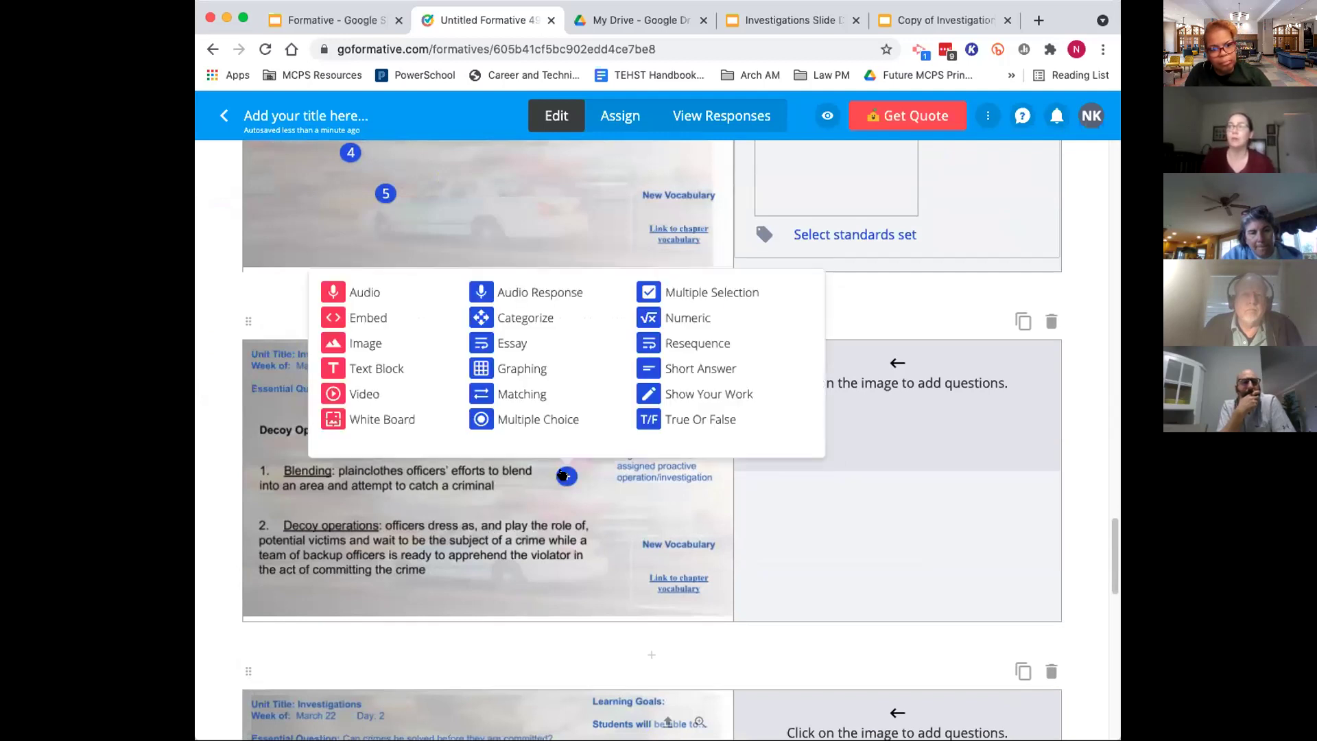
pyautogui.click(506, 521)
pyautogui.scroll(-3, 422, 549)
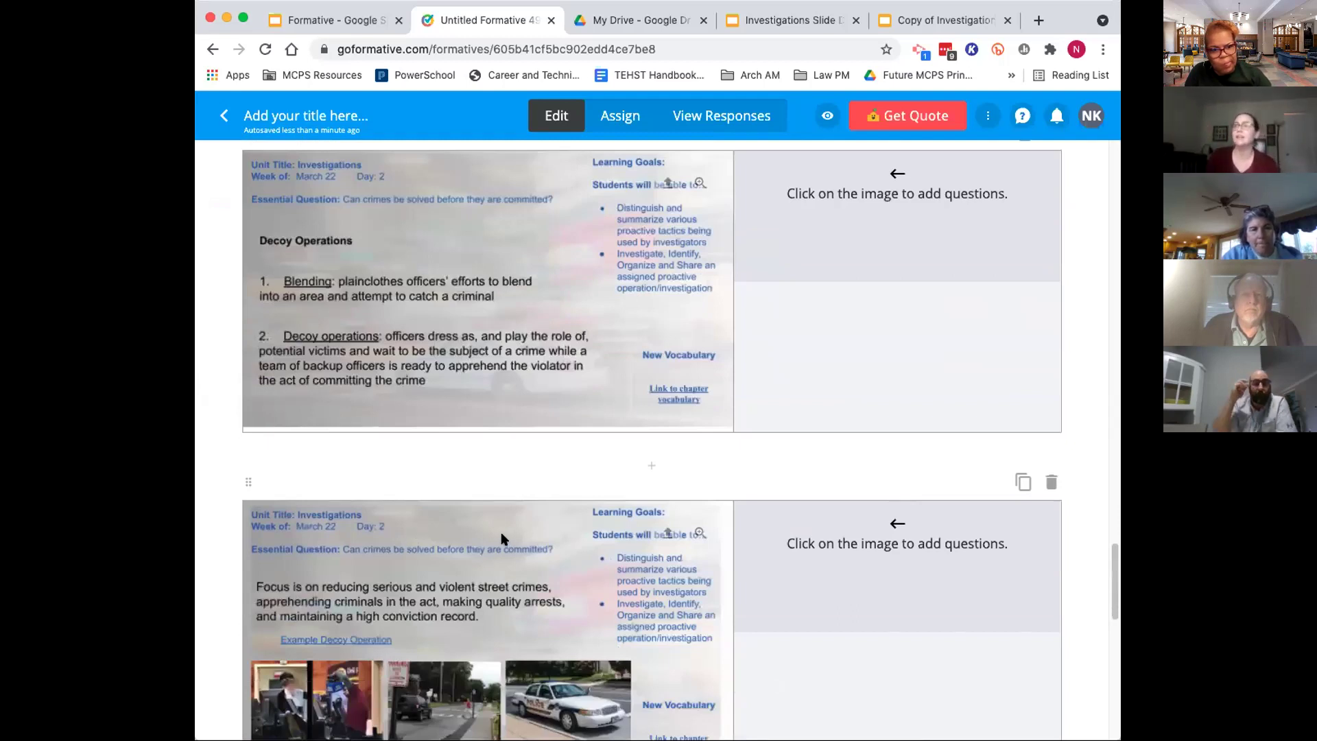
pyautogui.scroll(1, 508, 284)
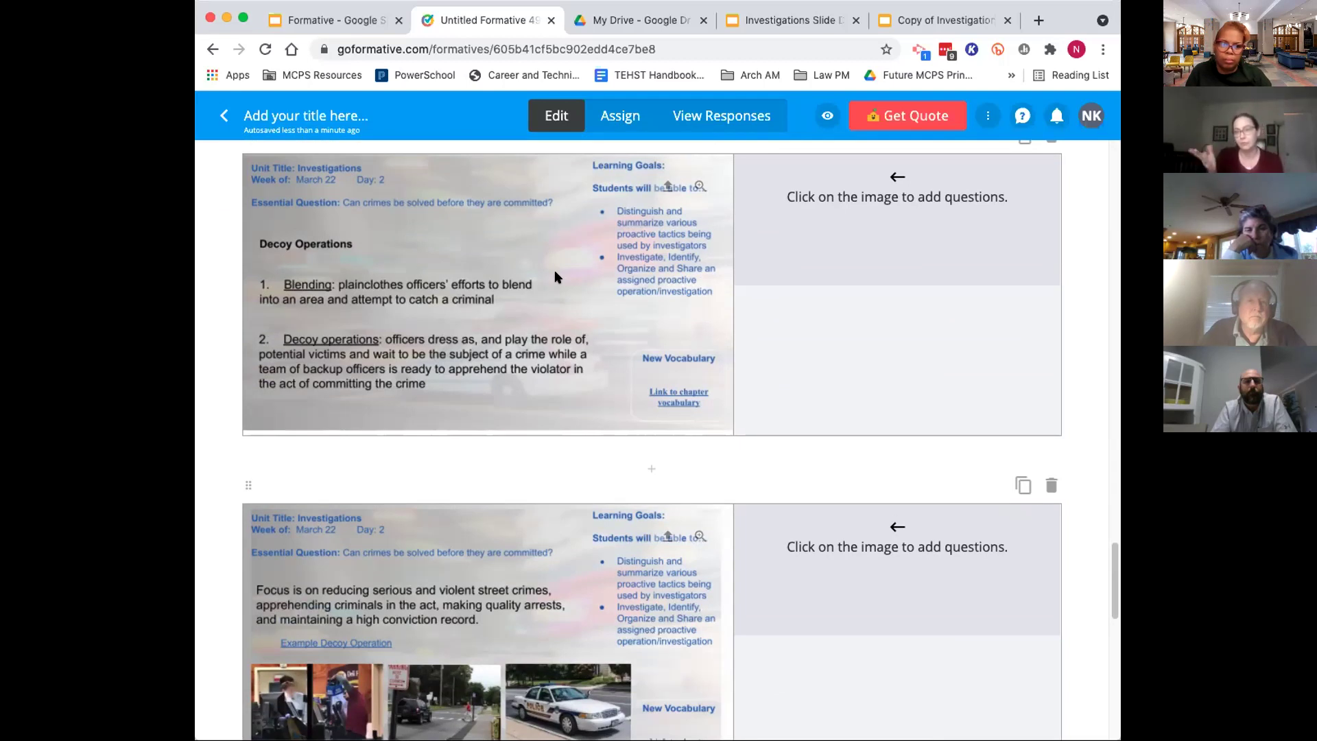
pyautogui.scroll(-5, 556, 557)
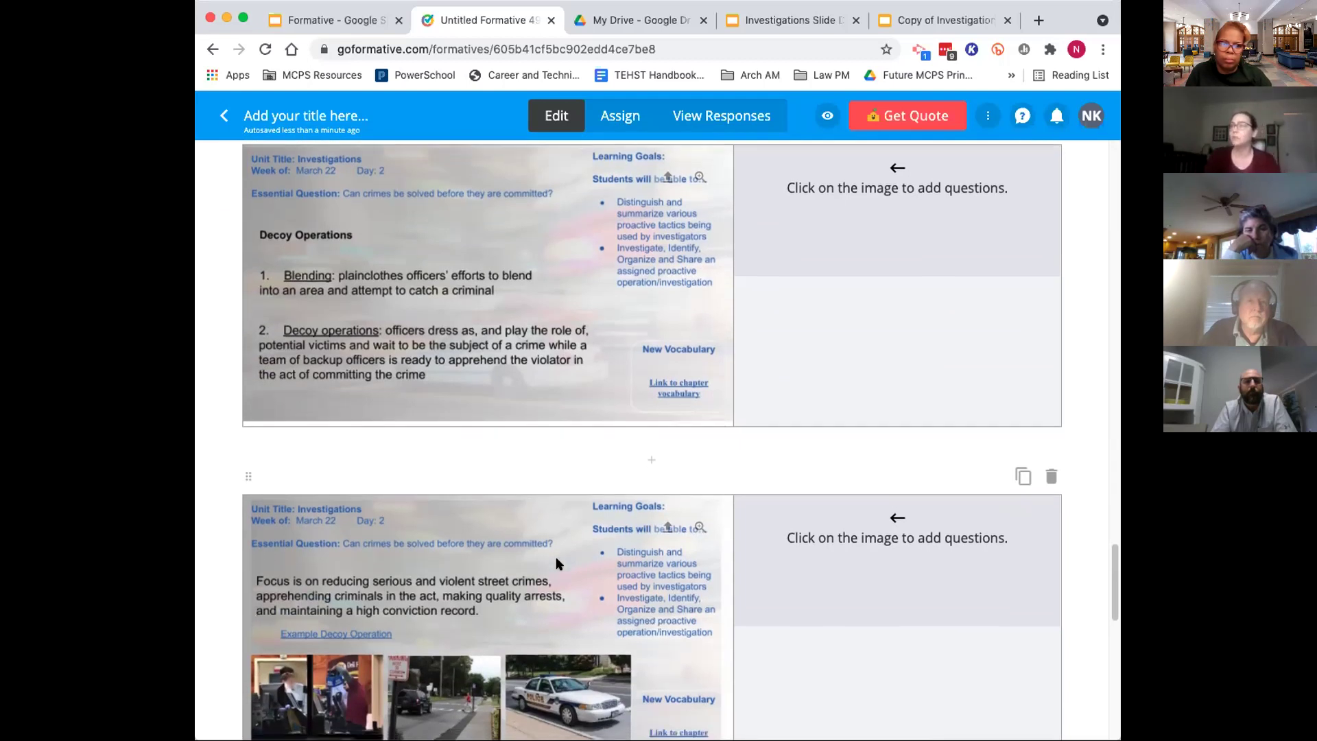
# Import the Law class from Google Classroom and try to assign the formative to it with a post to Google
pyautogui.scroll(20, 572, 552)
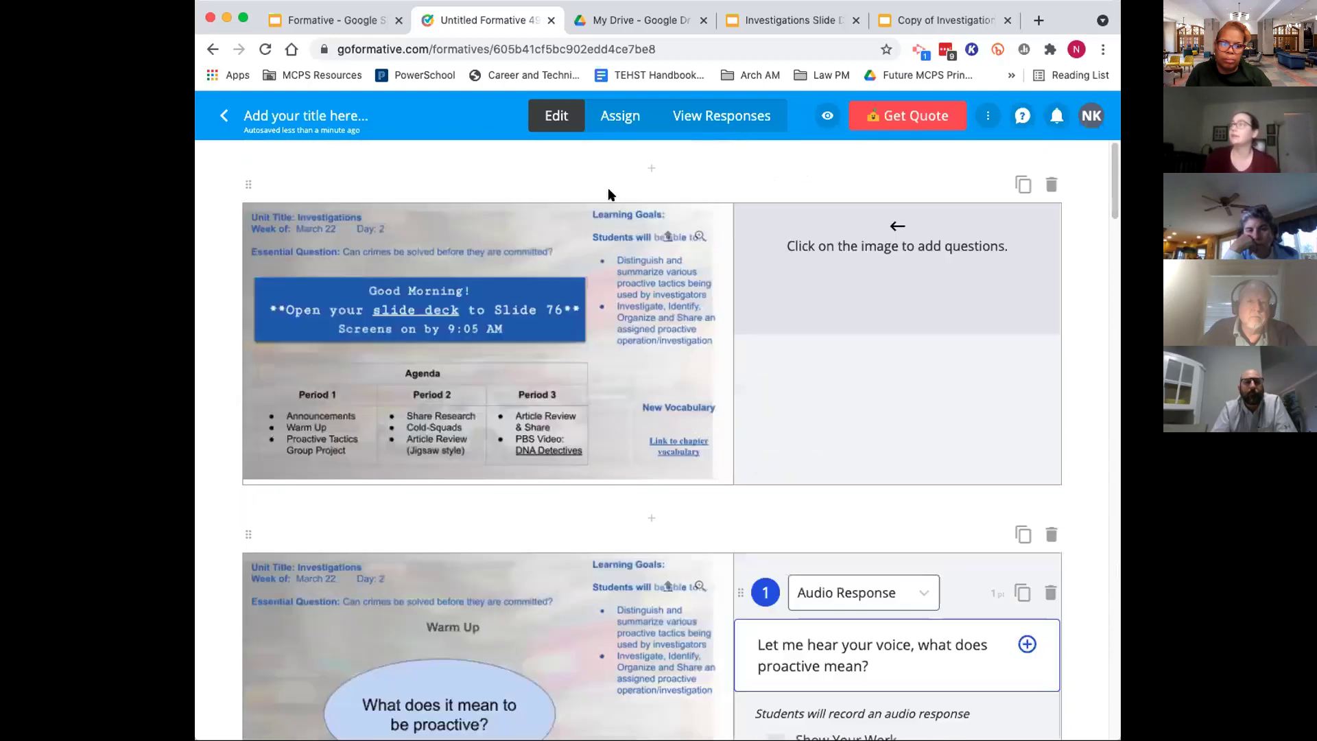
pyautogui.click(618, 117)
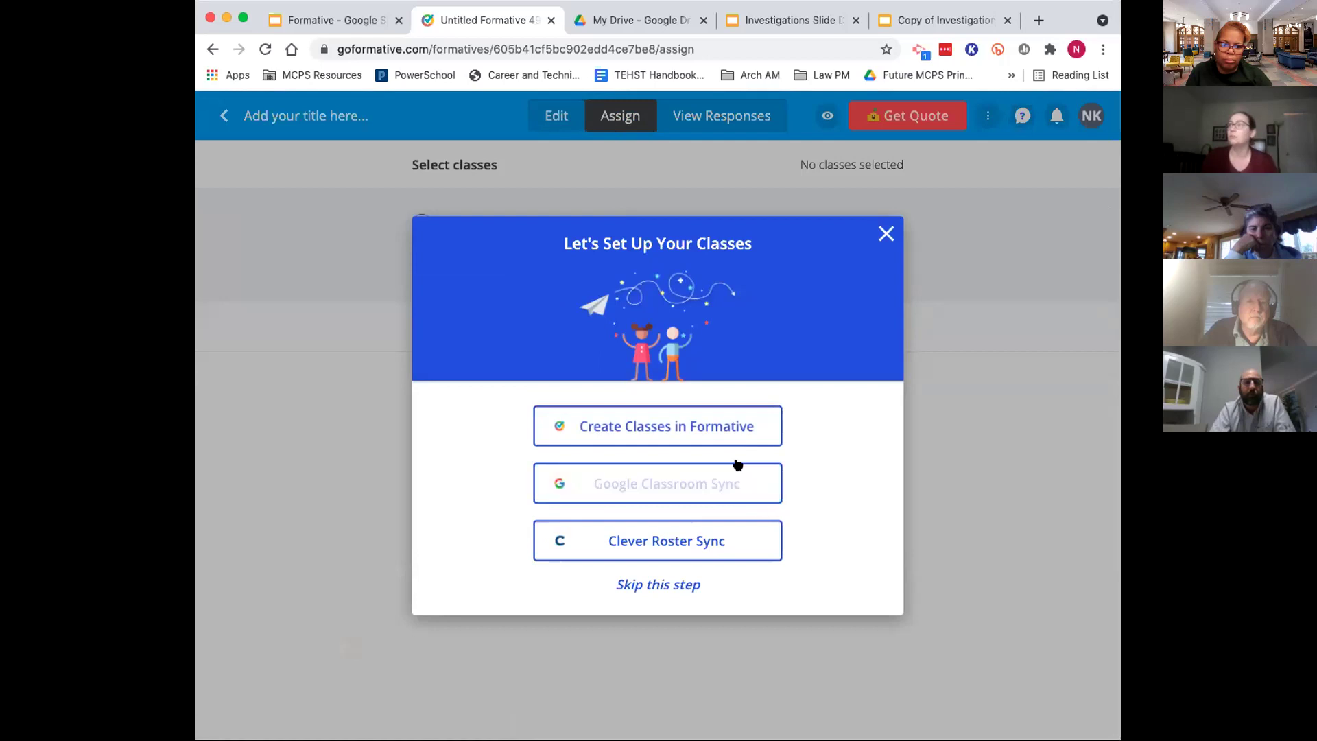
pyautogui.click(728, 486)
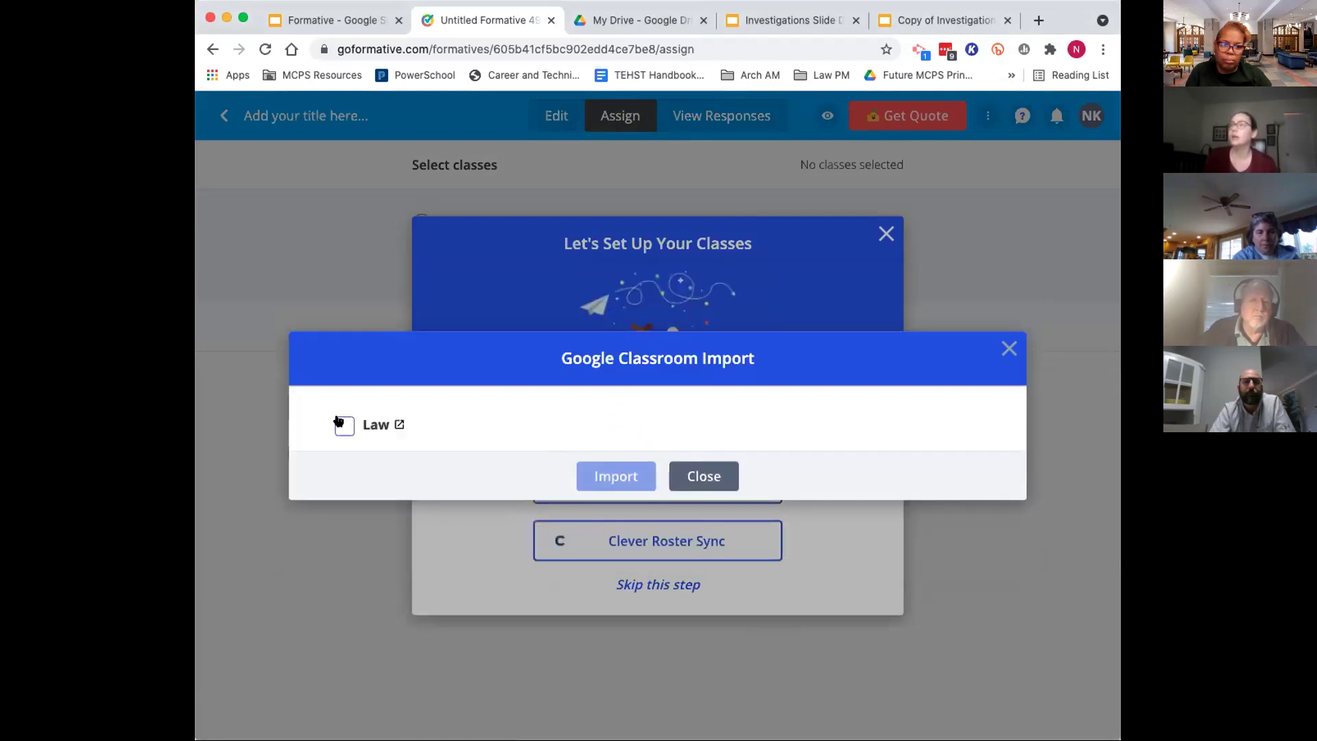
pyautogui.click(340, 423)
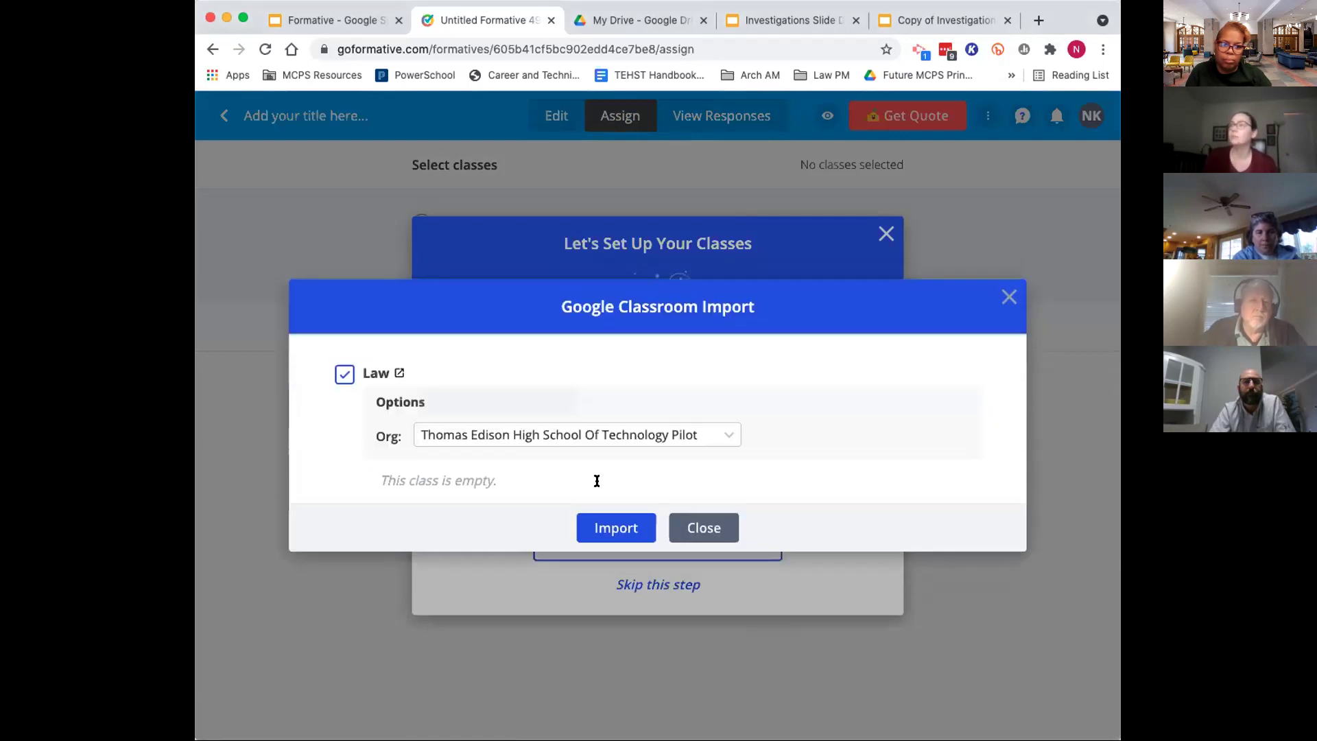
pyautogui.click(635, 542)
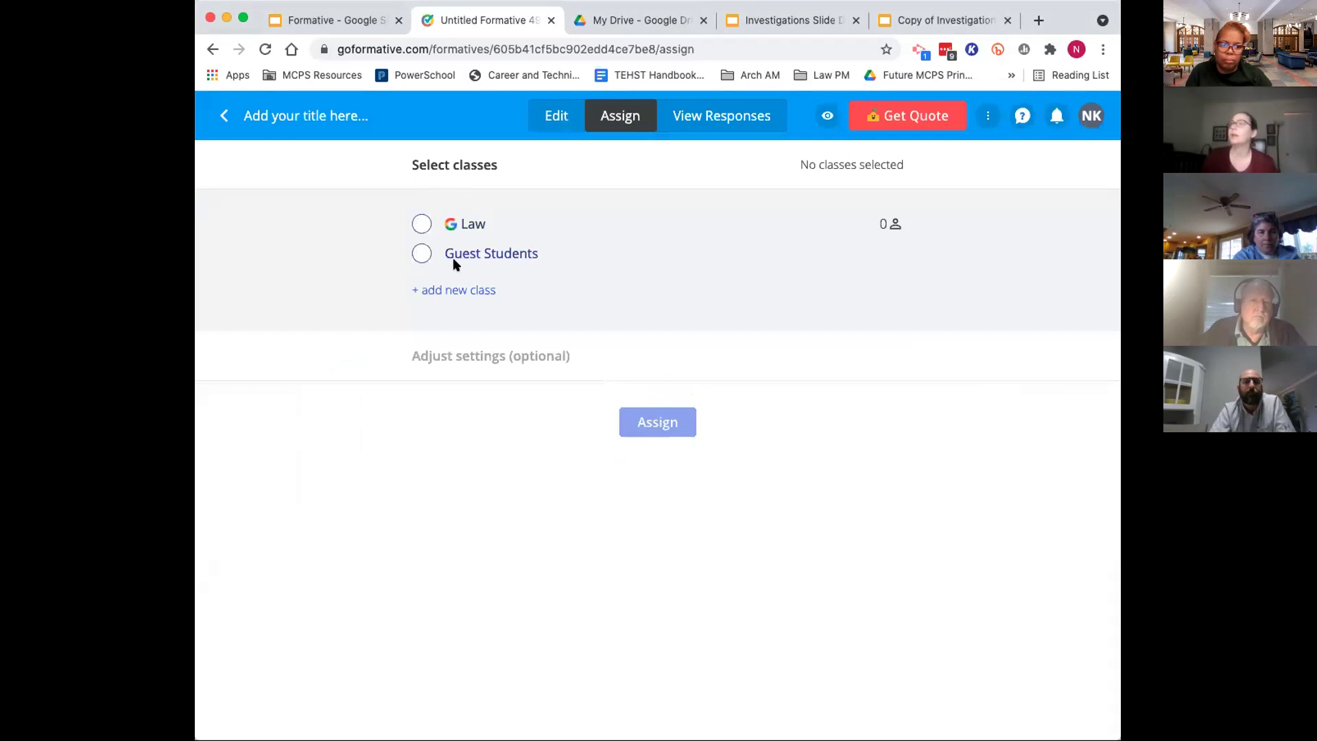
pyautogui.click(421, 224)
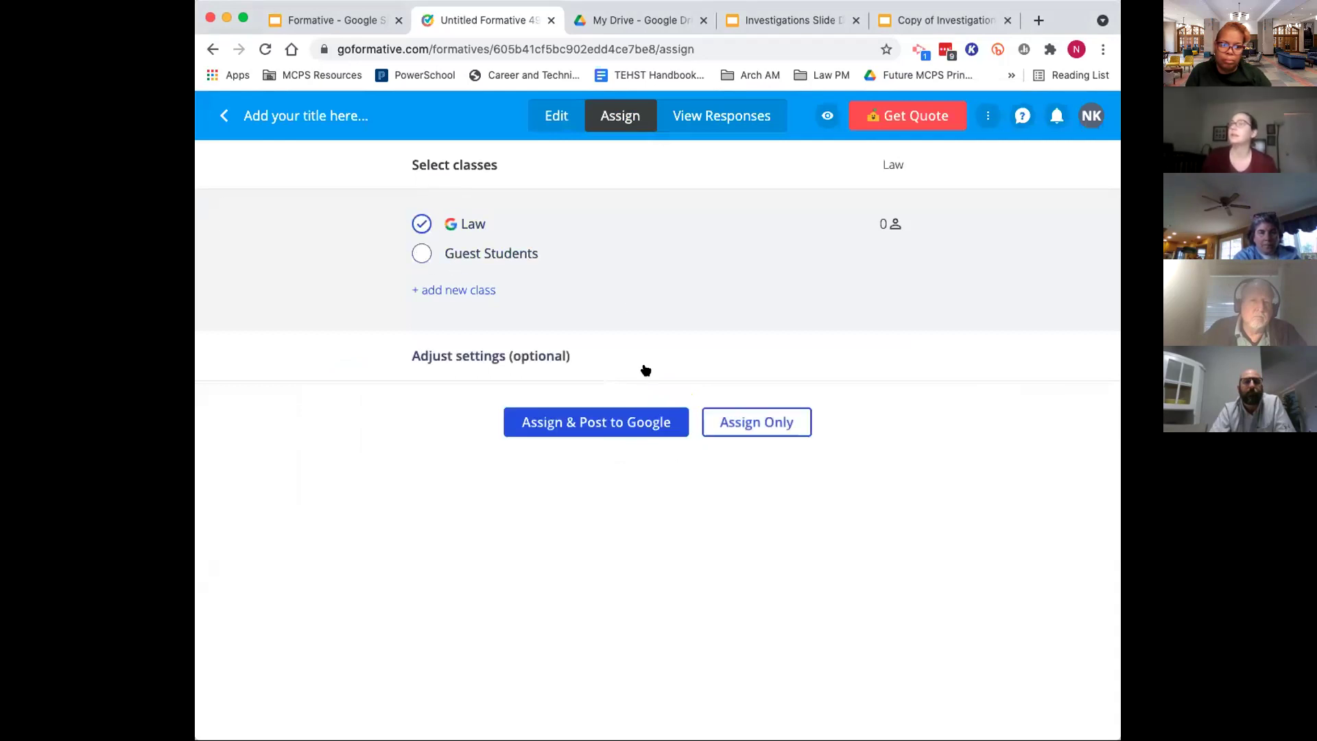
pyautogui.click(588, 424)
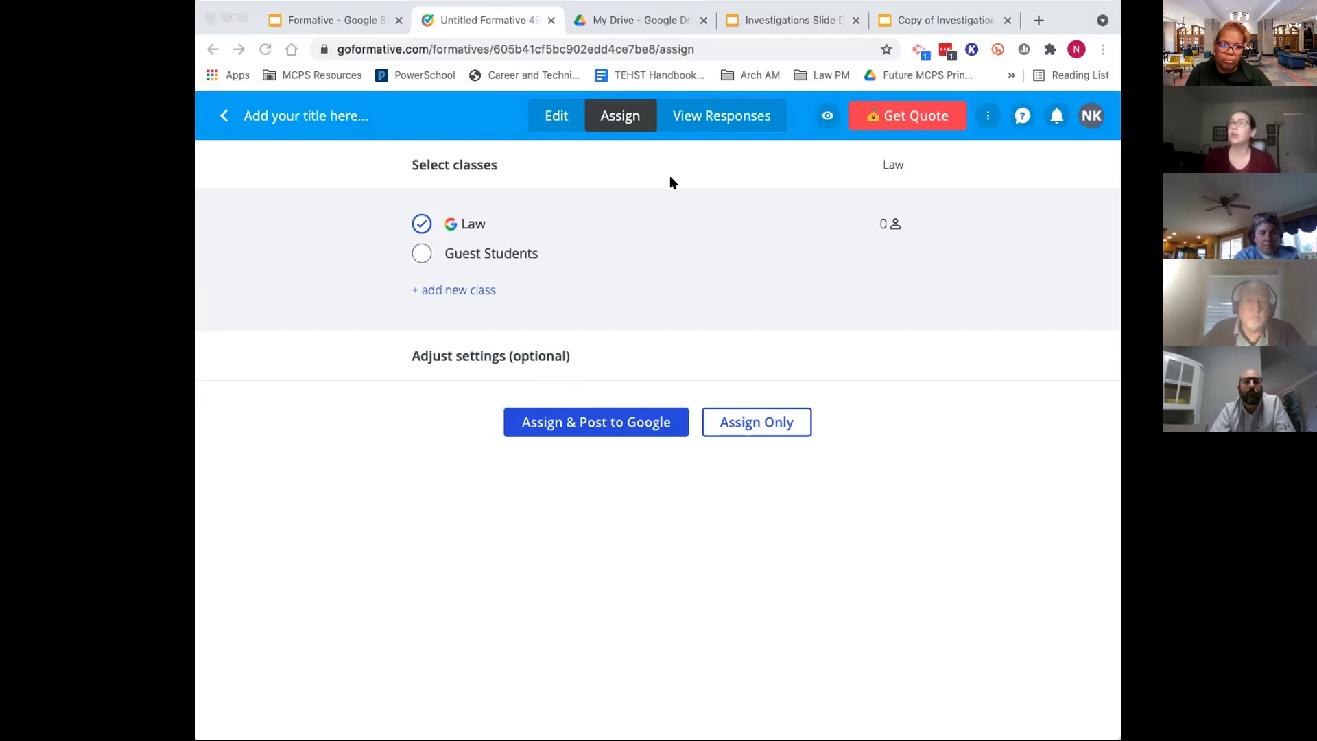
# Switch to the Formative presentation in Google Slides and show the "Try It Out" slide
pyautogui.click(328, 15)
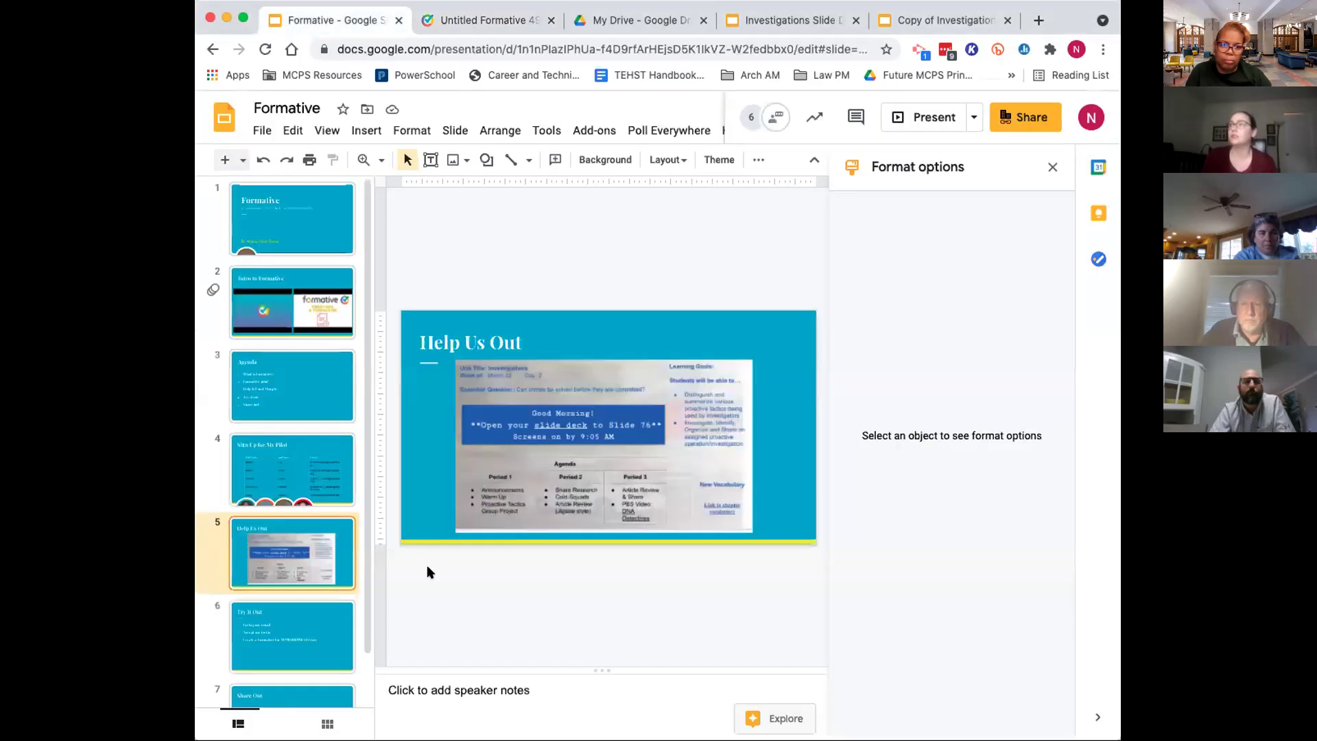
pyautogui.click(304, 643)
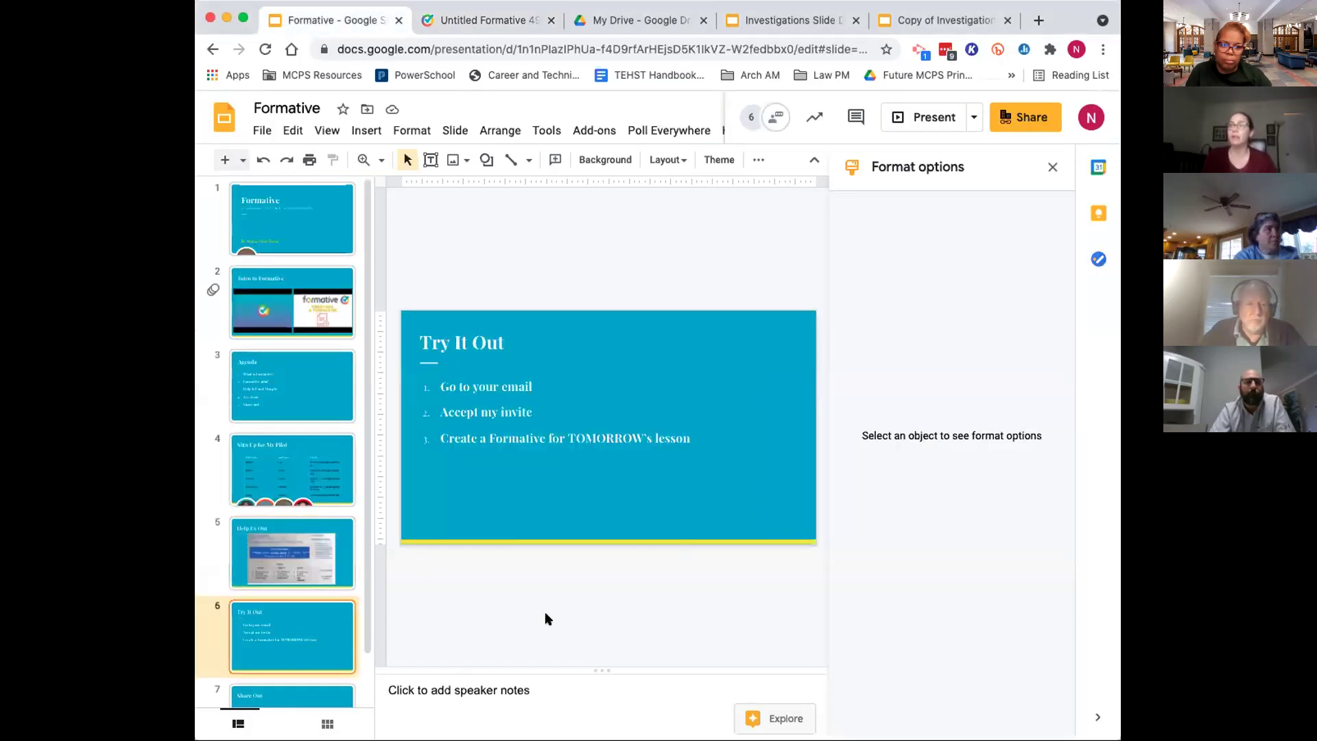